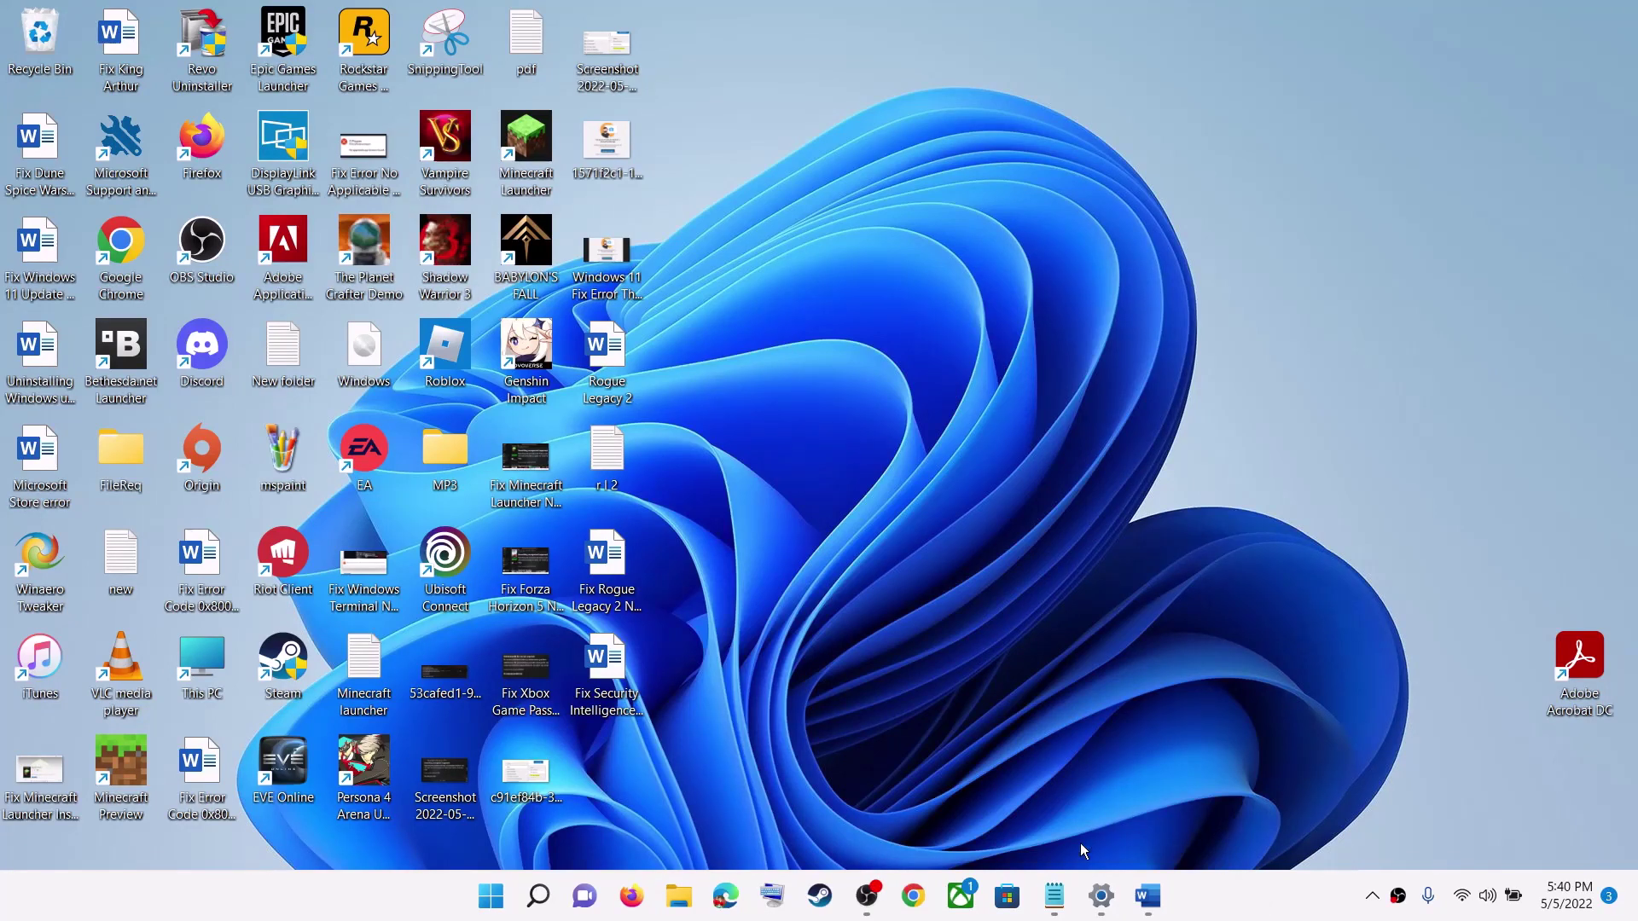
Step: Select the KB2267602 update name in Update history, then bring the Word fix guide forward
{"action": "left_click", "coordinate": [1101, 896]}
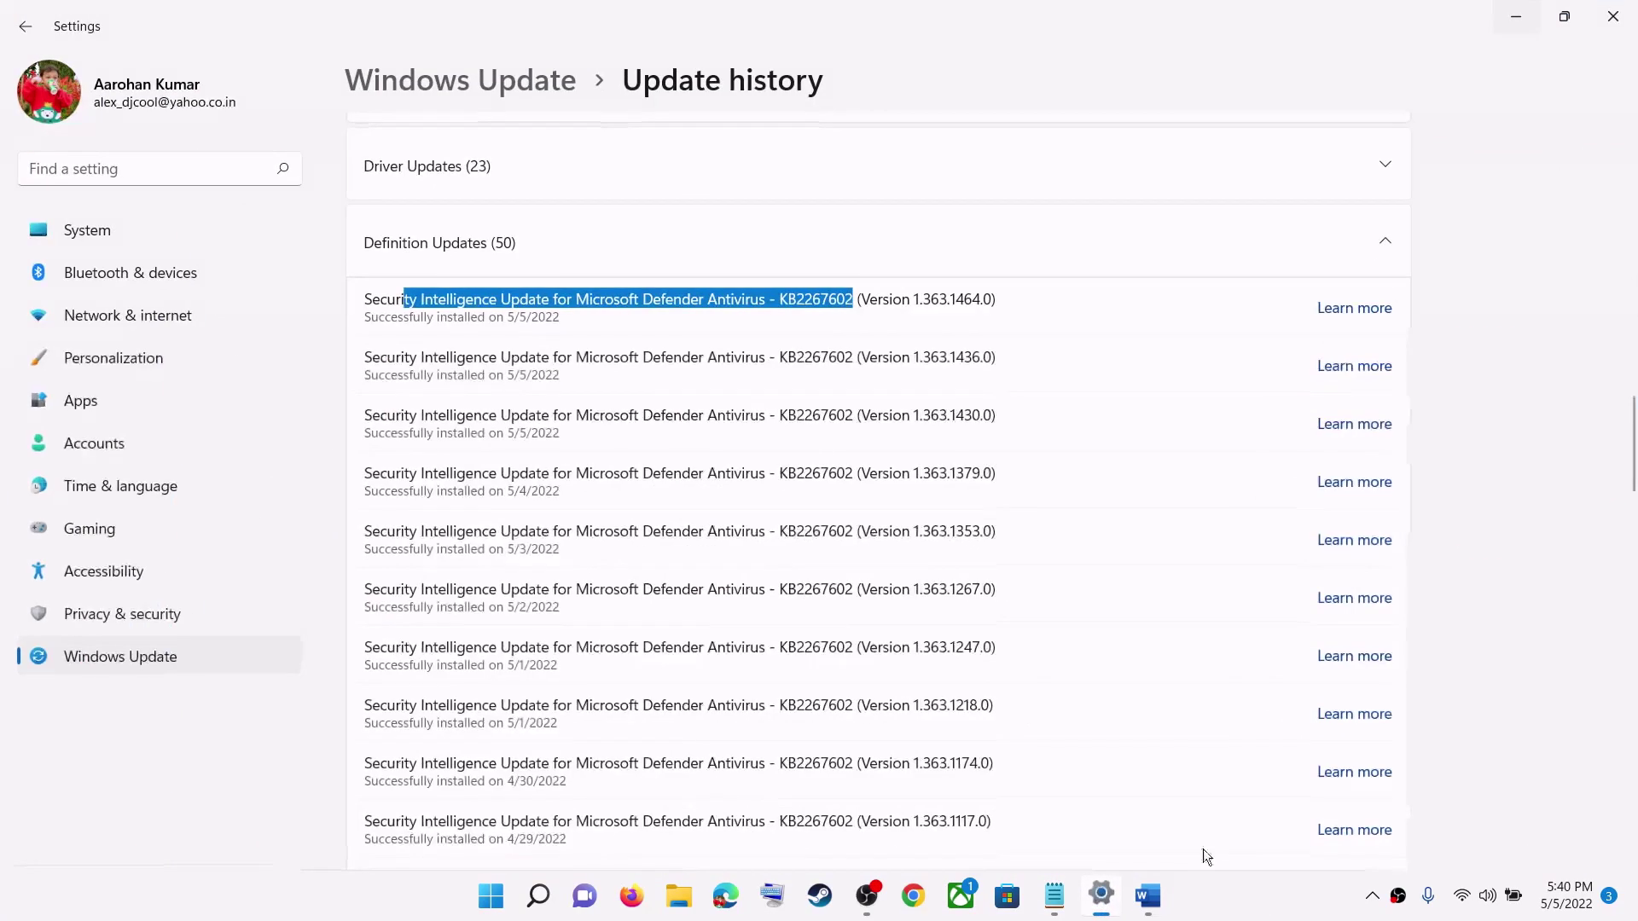
{"action": "left_click", "coordinate": [367, 301]}
{"action": "left_click_drag", "start_coordinate": [381, 297], "coordinate": [845, 297]}
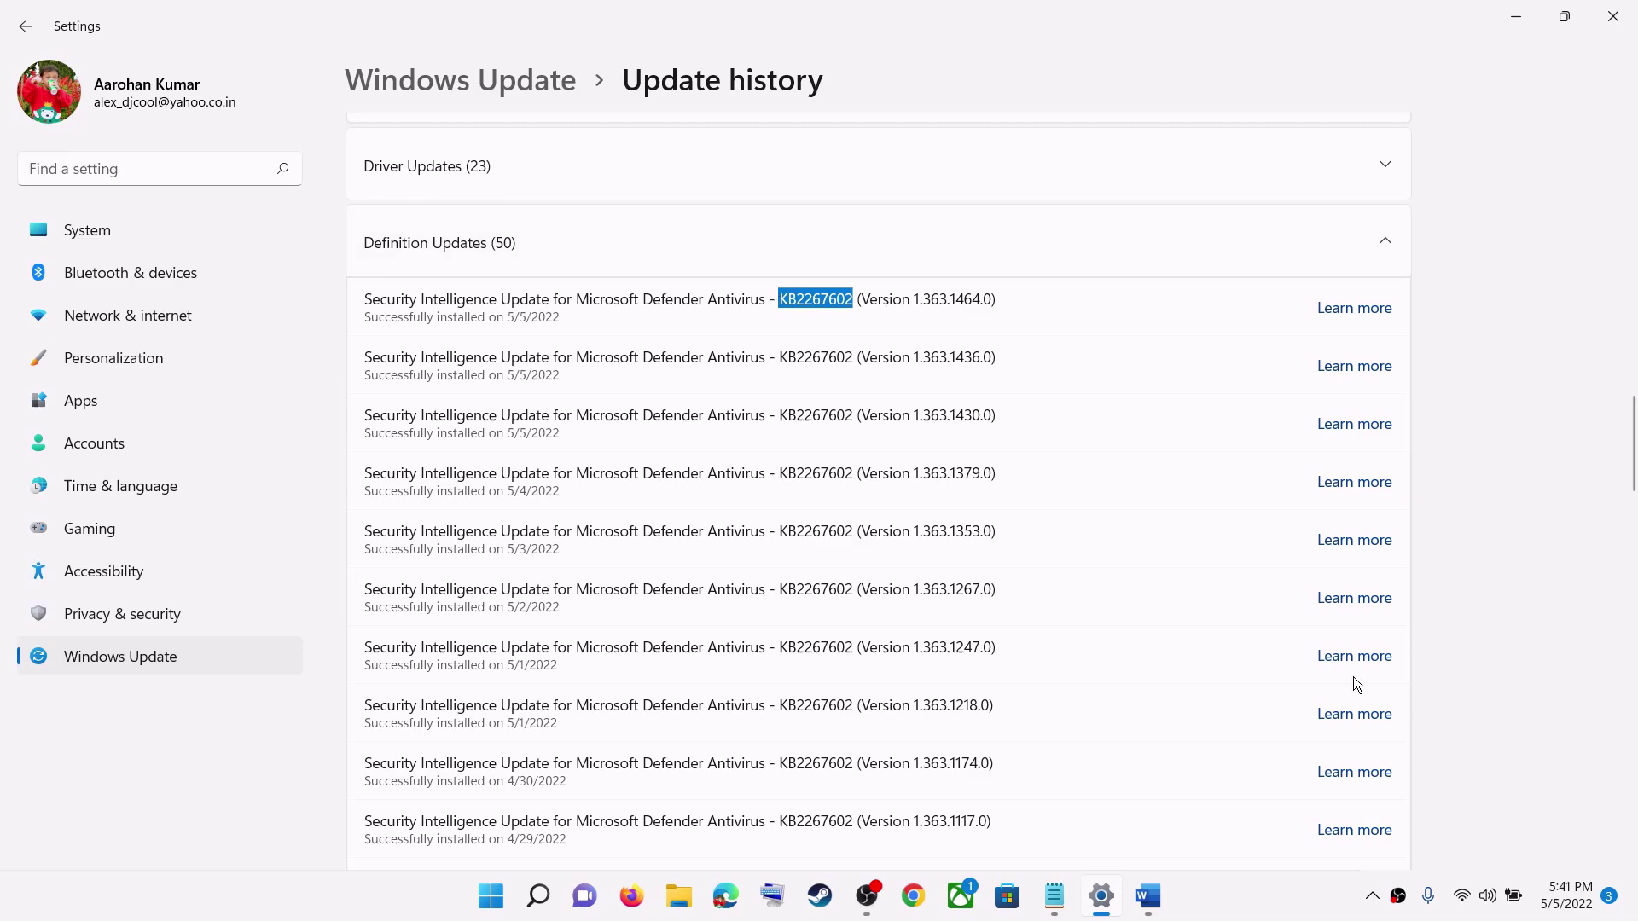
{"action": "left_click", "coordinate": [1147, 897]}
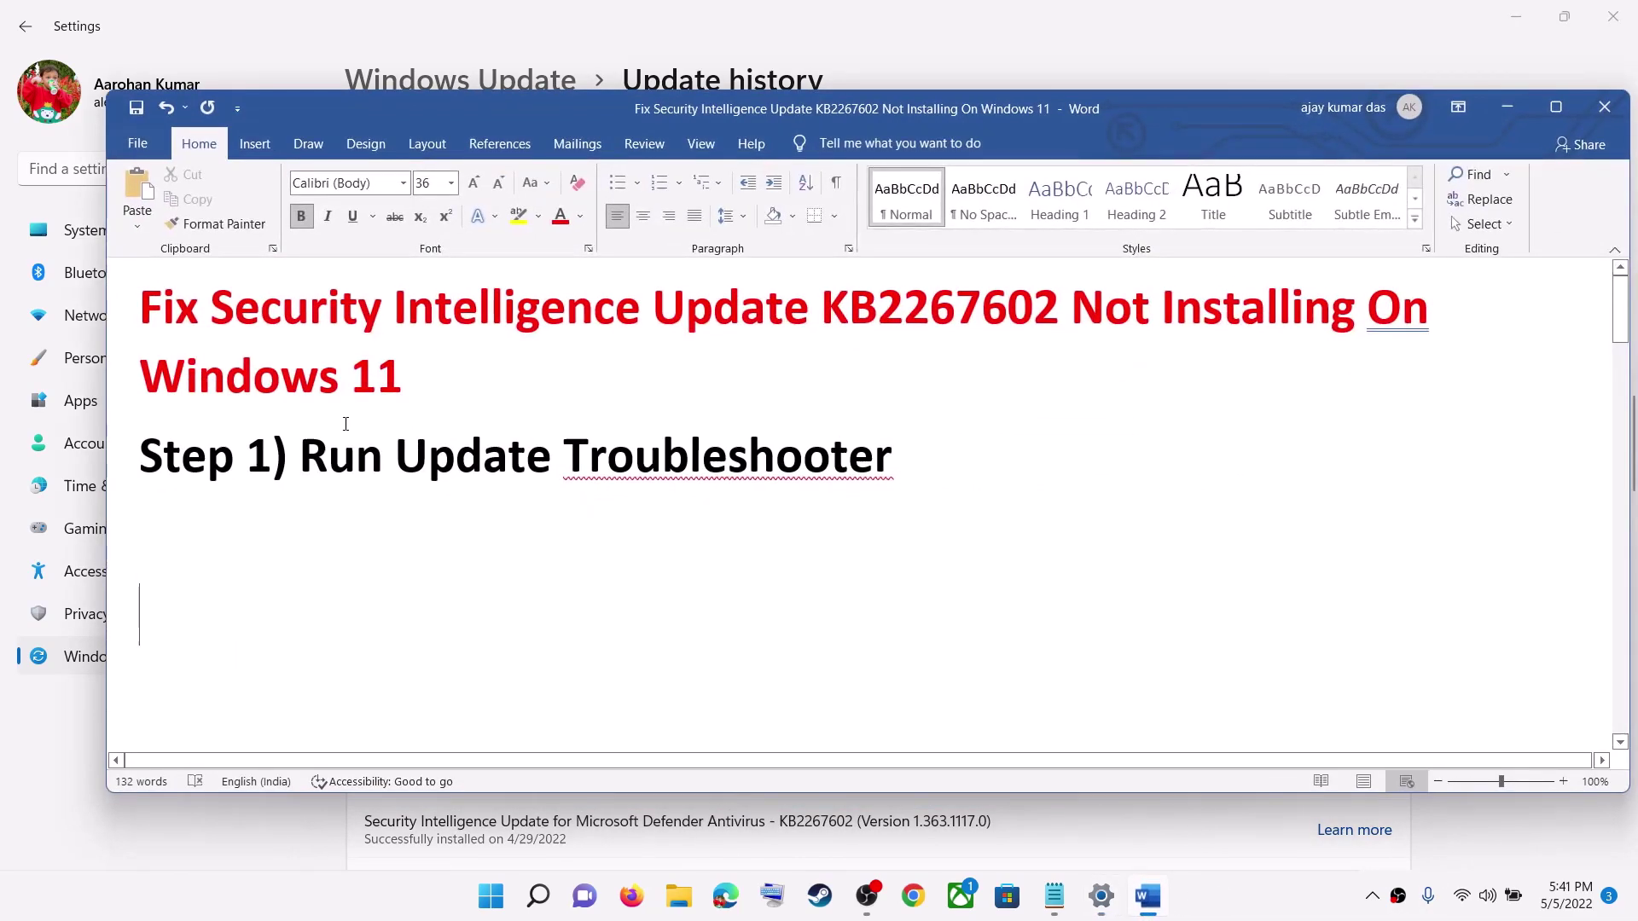
Step: Run the Windows Update troubleshooter from System > Troubleshoot > Other troubleshooters
{"action": "left_click", "coordinate": [493, 898]}
{"action": "left_click", "coordinate": [806, 382]}
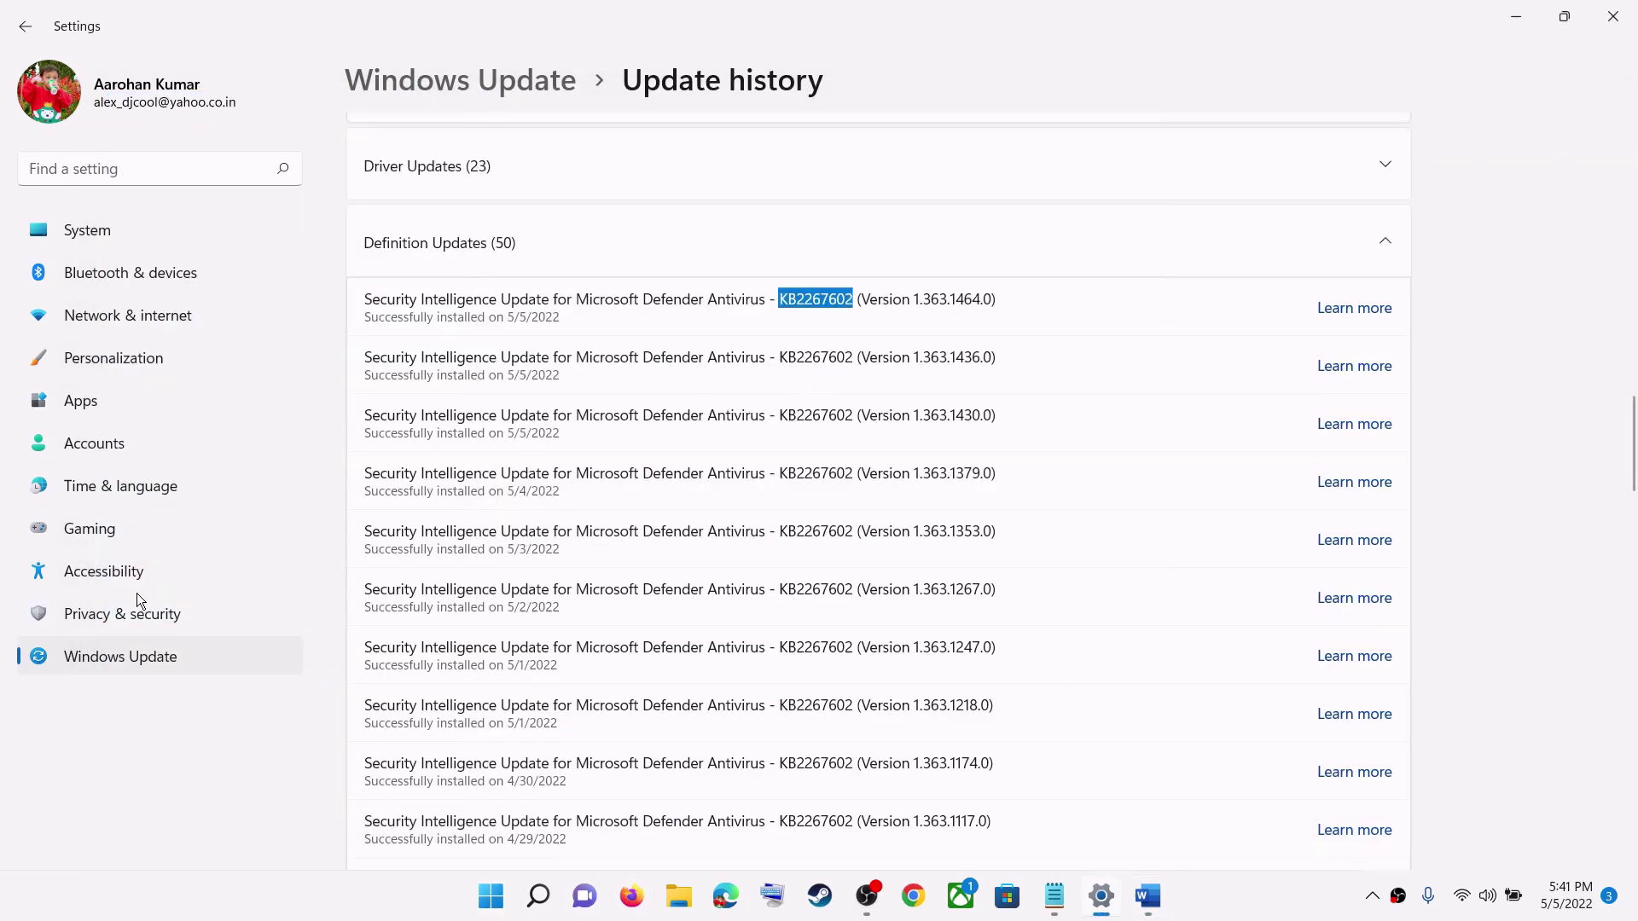
{"action": "left_click", "coordinate": [128, 234]}
{"action": "scroll", "coordinate": [597, 559], "scroll_direction": "down", "scroll_amount": 5}
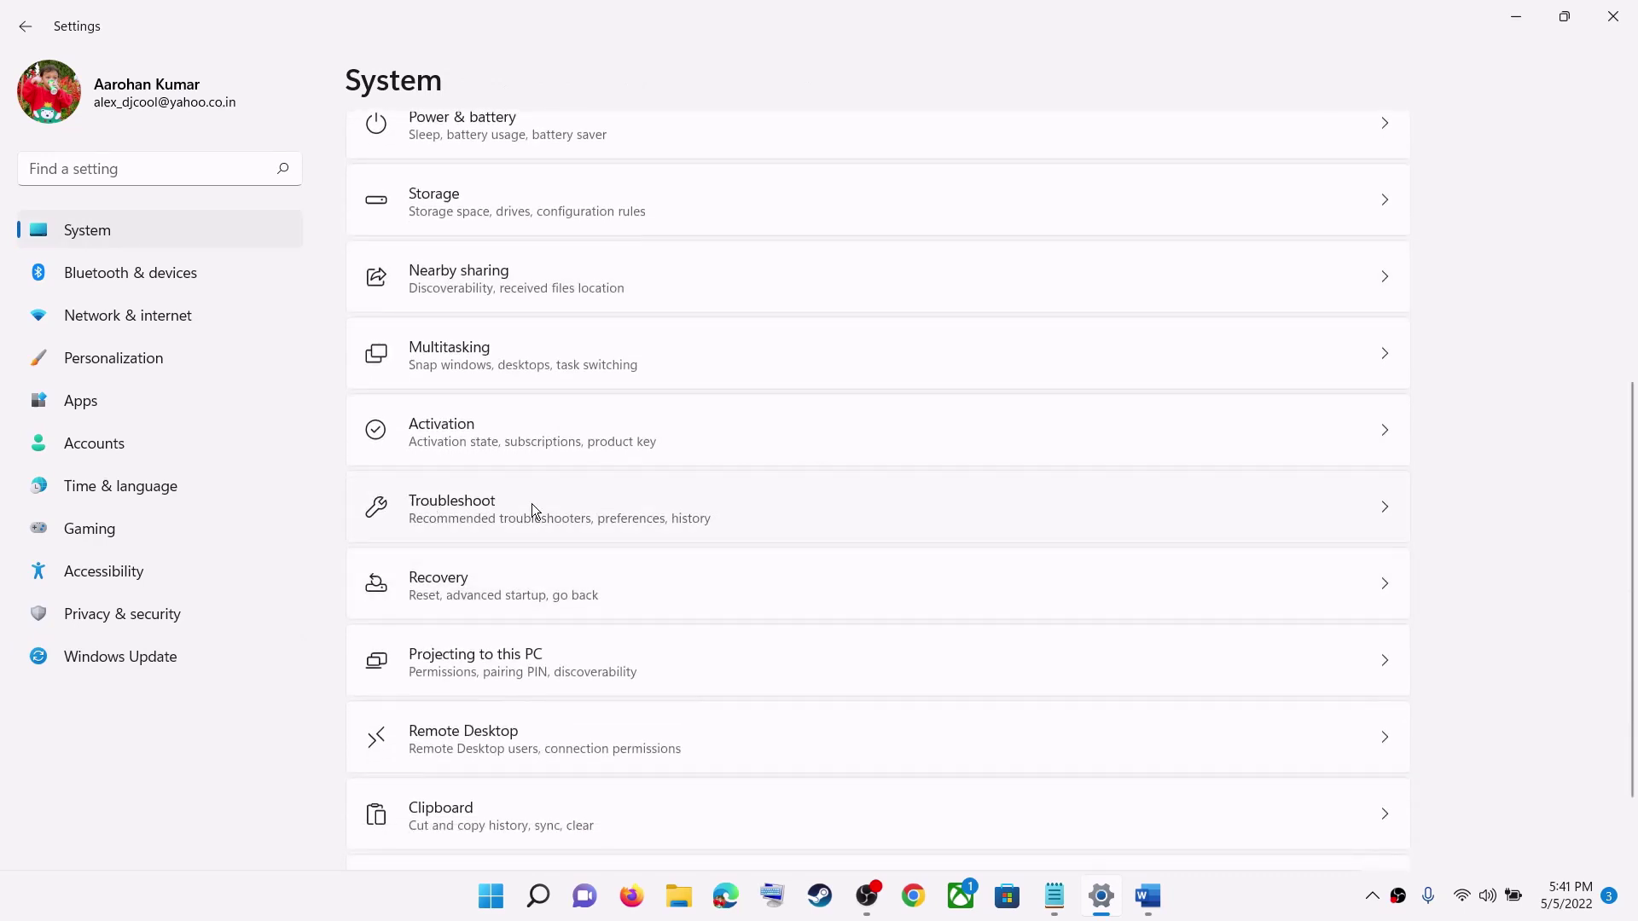
{"action": "left_click", "coordinate": [484, 508]}
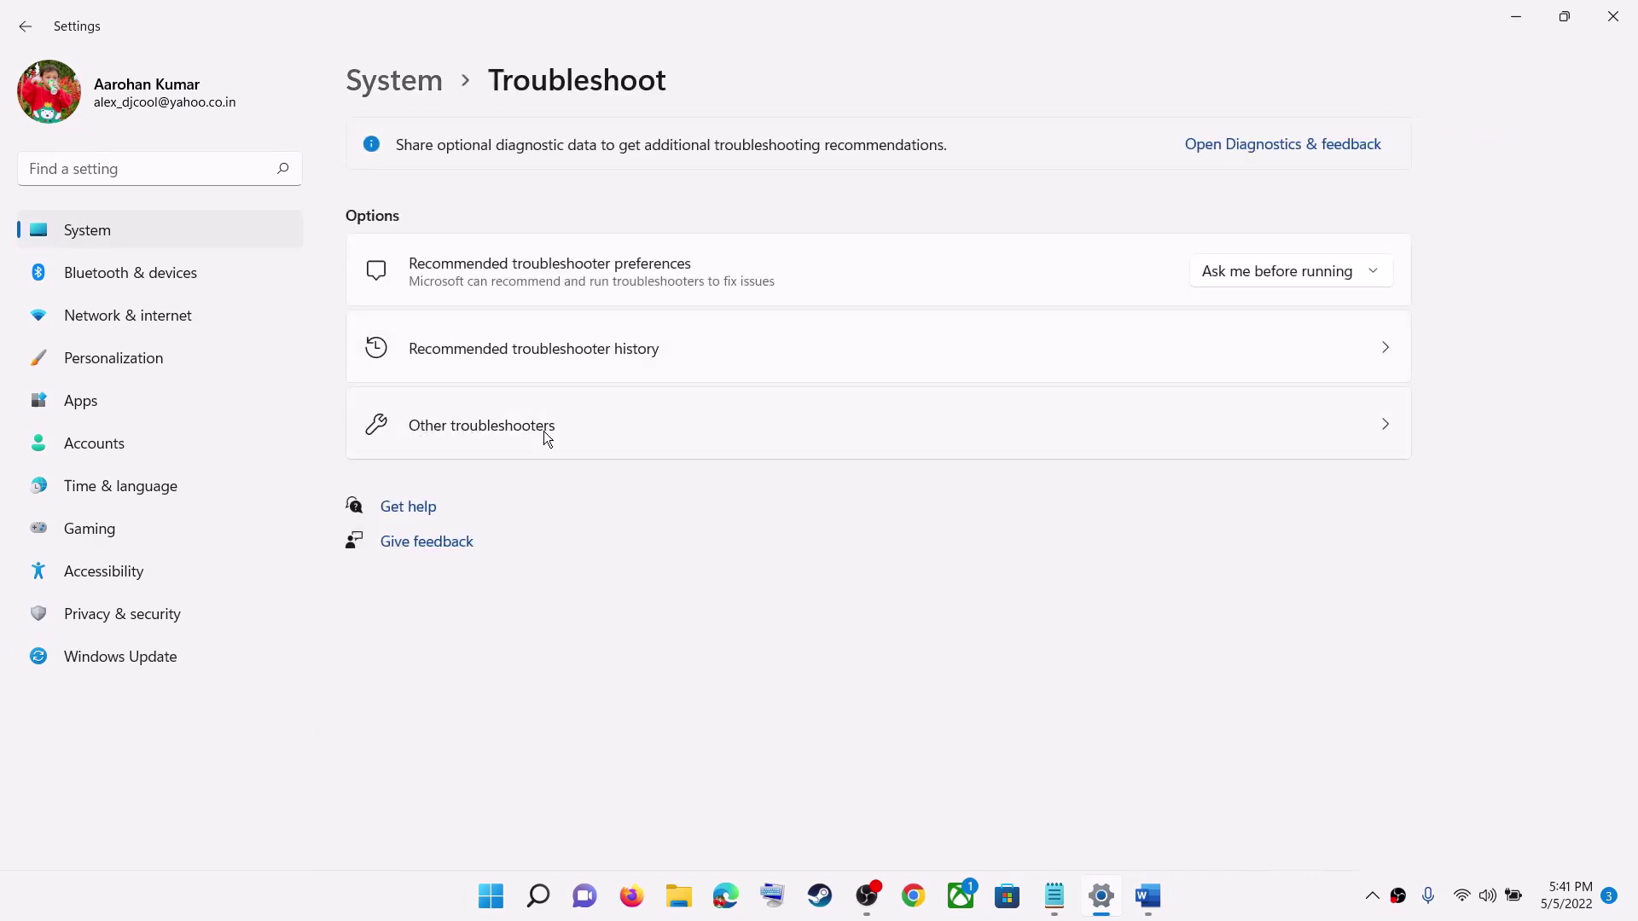
{"action": "left_click", "coordinate": [492, 435]}
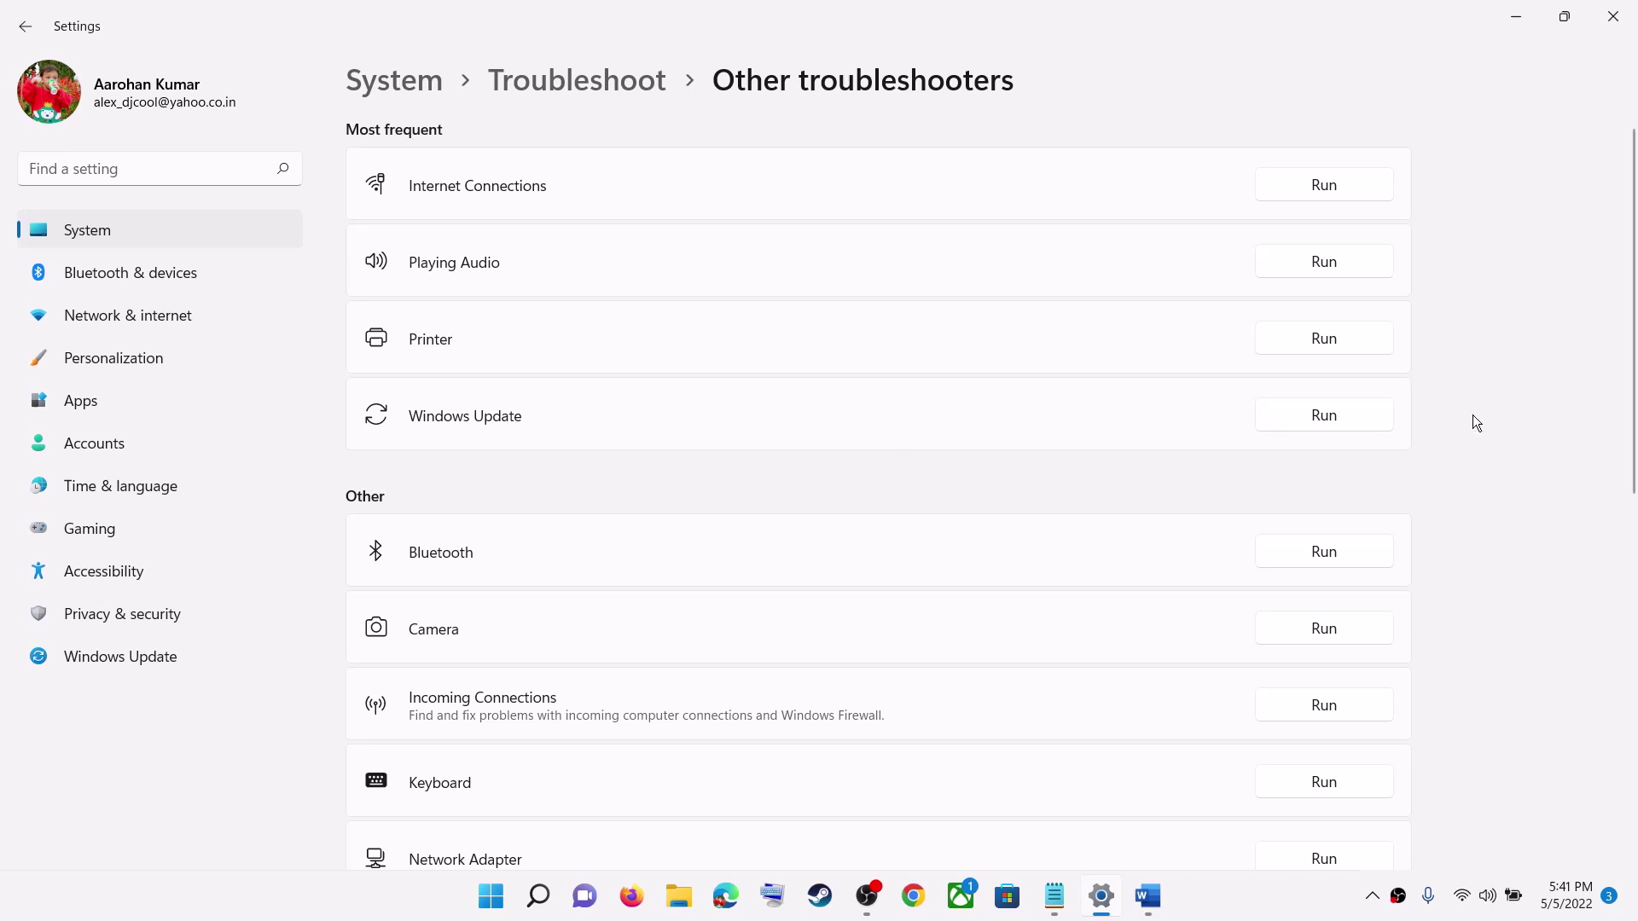
{"action": "left_click", "coordinate": [1339, 420]}
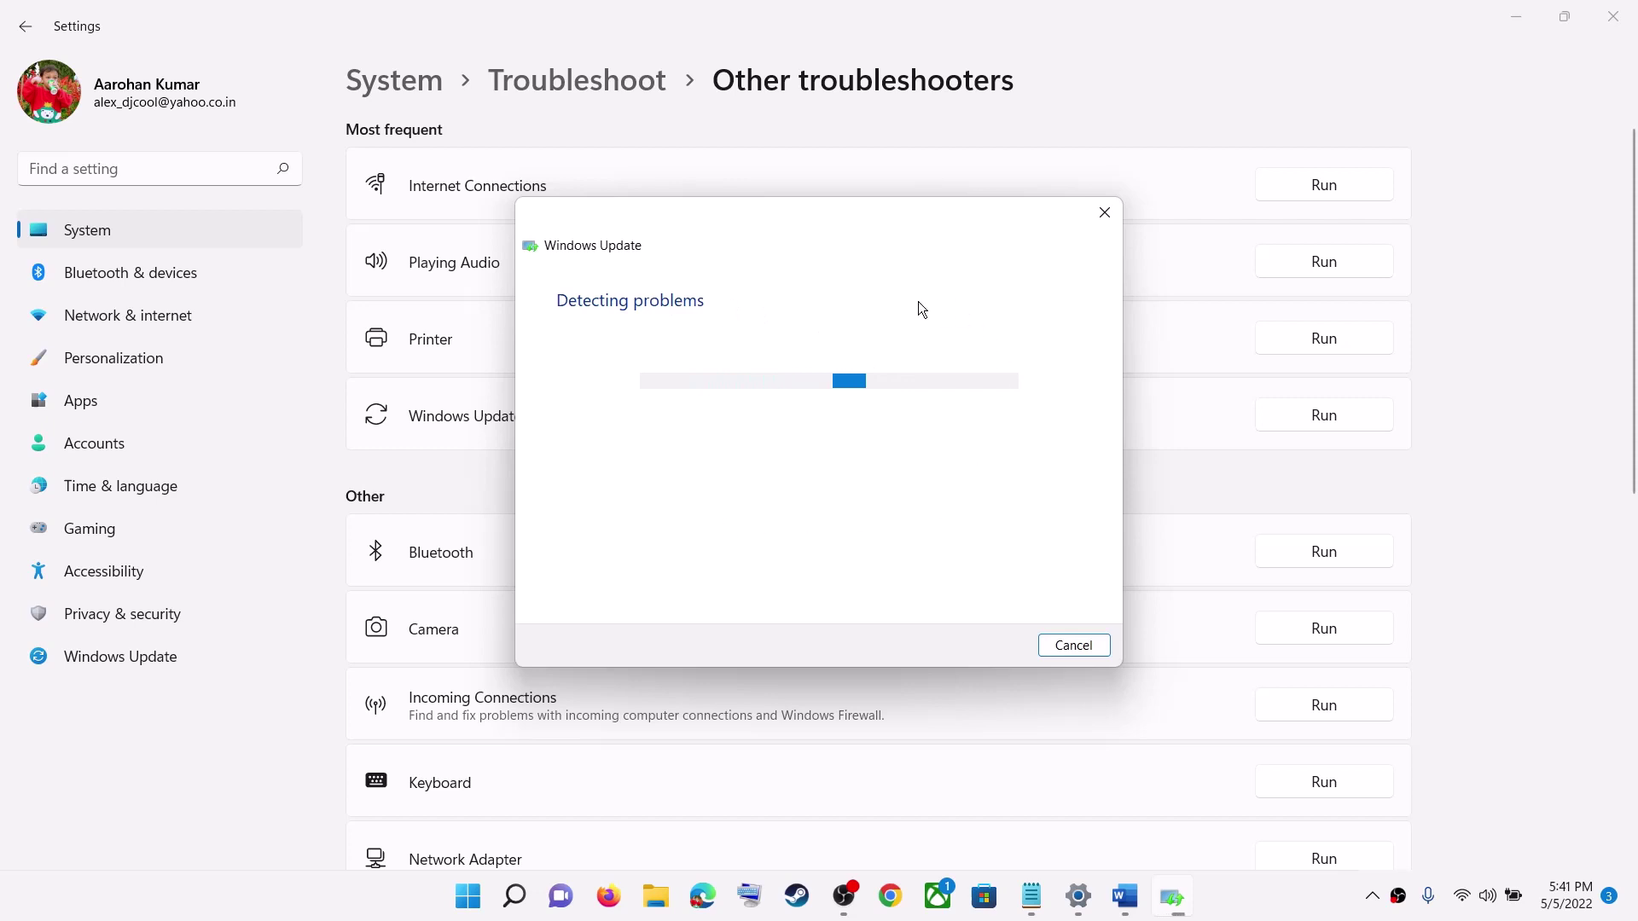
Step: Open the Start menu's power options, then dismiss the menu without restarting
{"action": "left_click", "coordinate": [467, 896]}
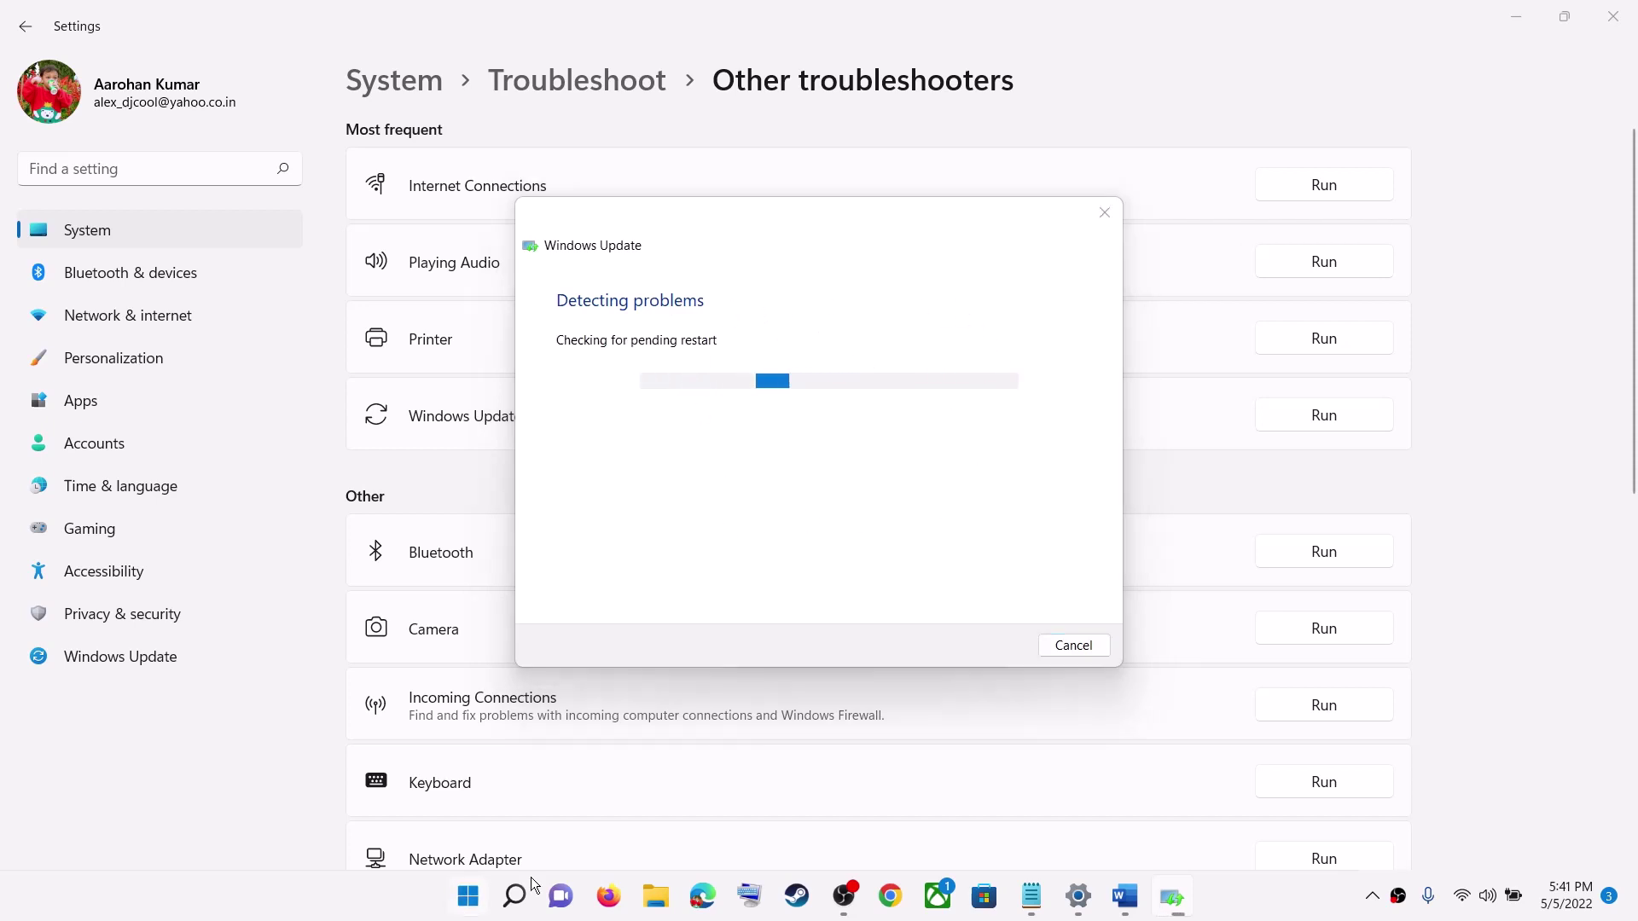
{"action": "left_click", "coordinate": [1085, 822]}
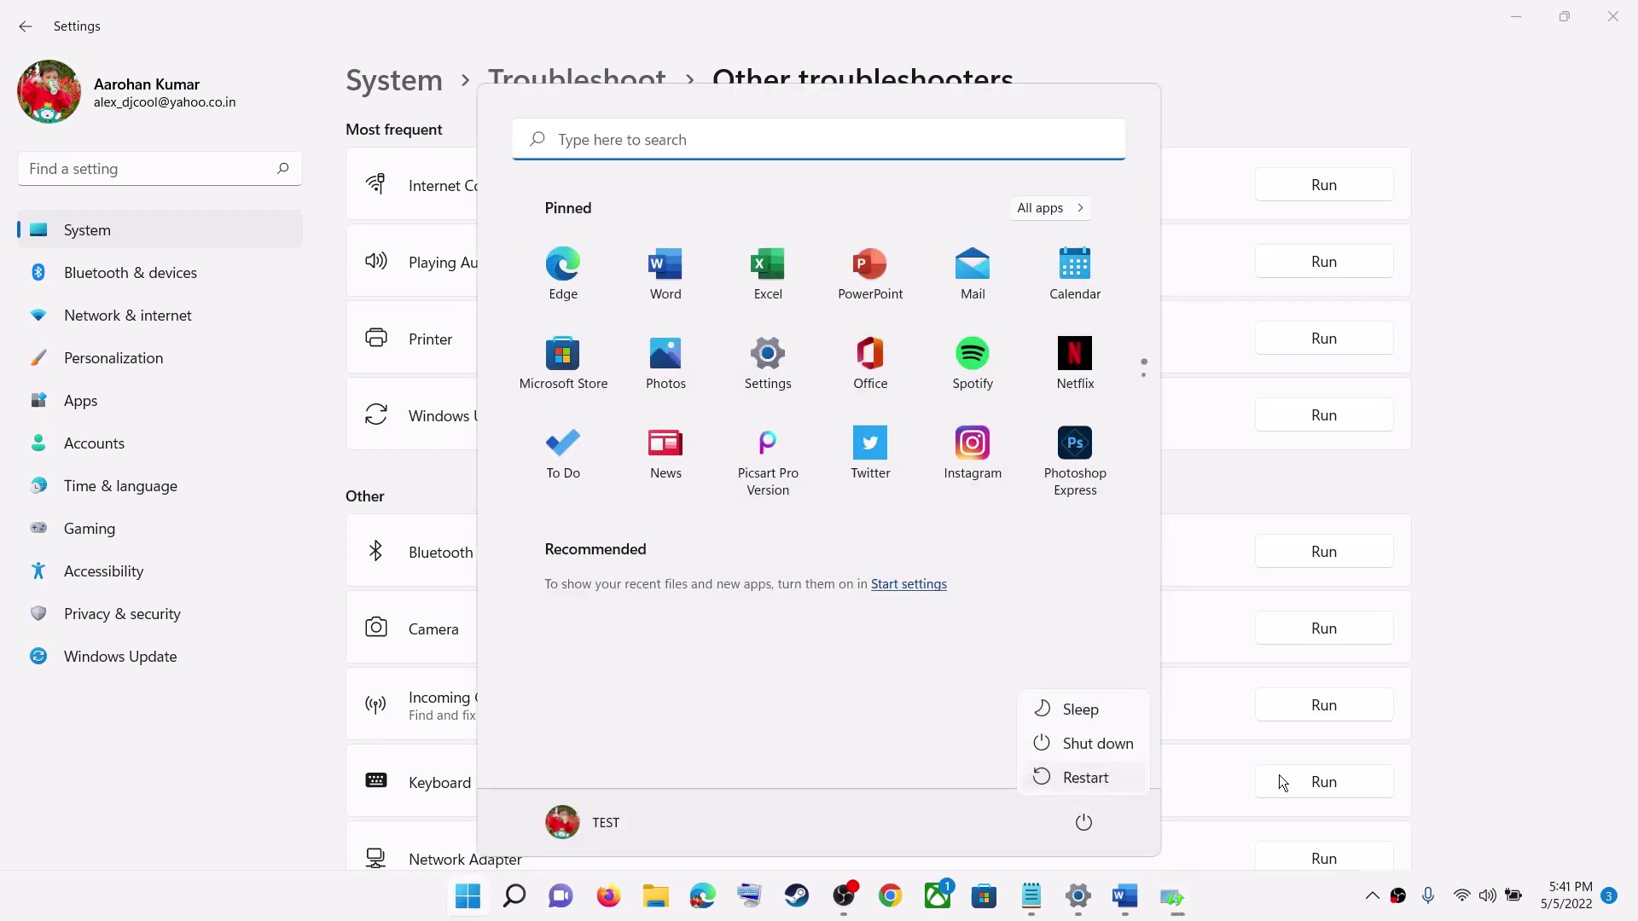
{"action": "left_click", "coordinate": [1549, 673]}
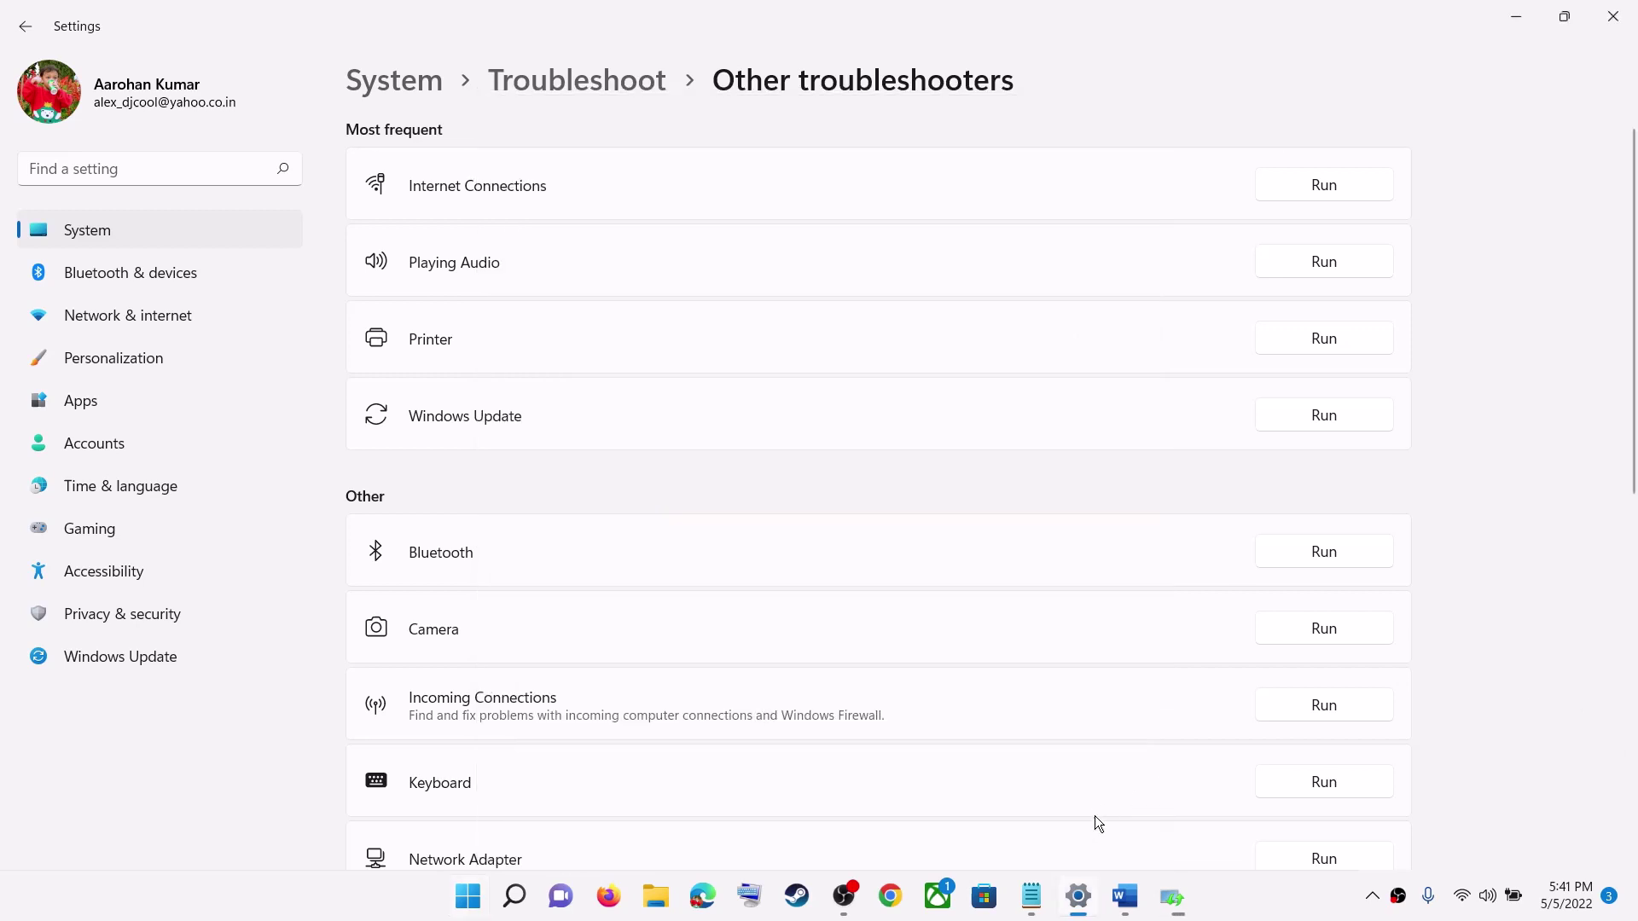
Step: Scroll the Word guide to Step 2 on restarting the update services
{"action": "left_click", "coordinate": [1126, 896]}
{"action": "scroll", "coordinate": [578, 563], "scroll_direction": "down", "scroll_amount": 1}
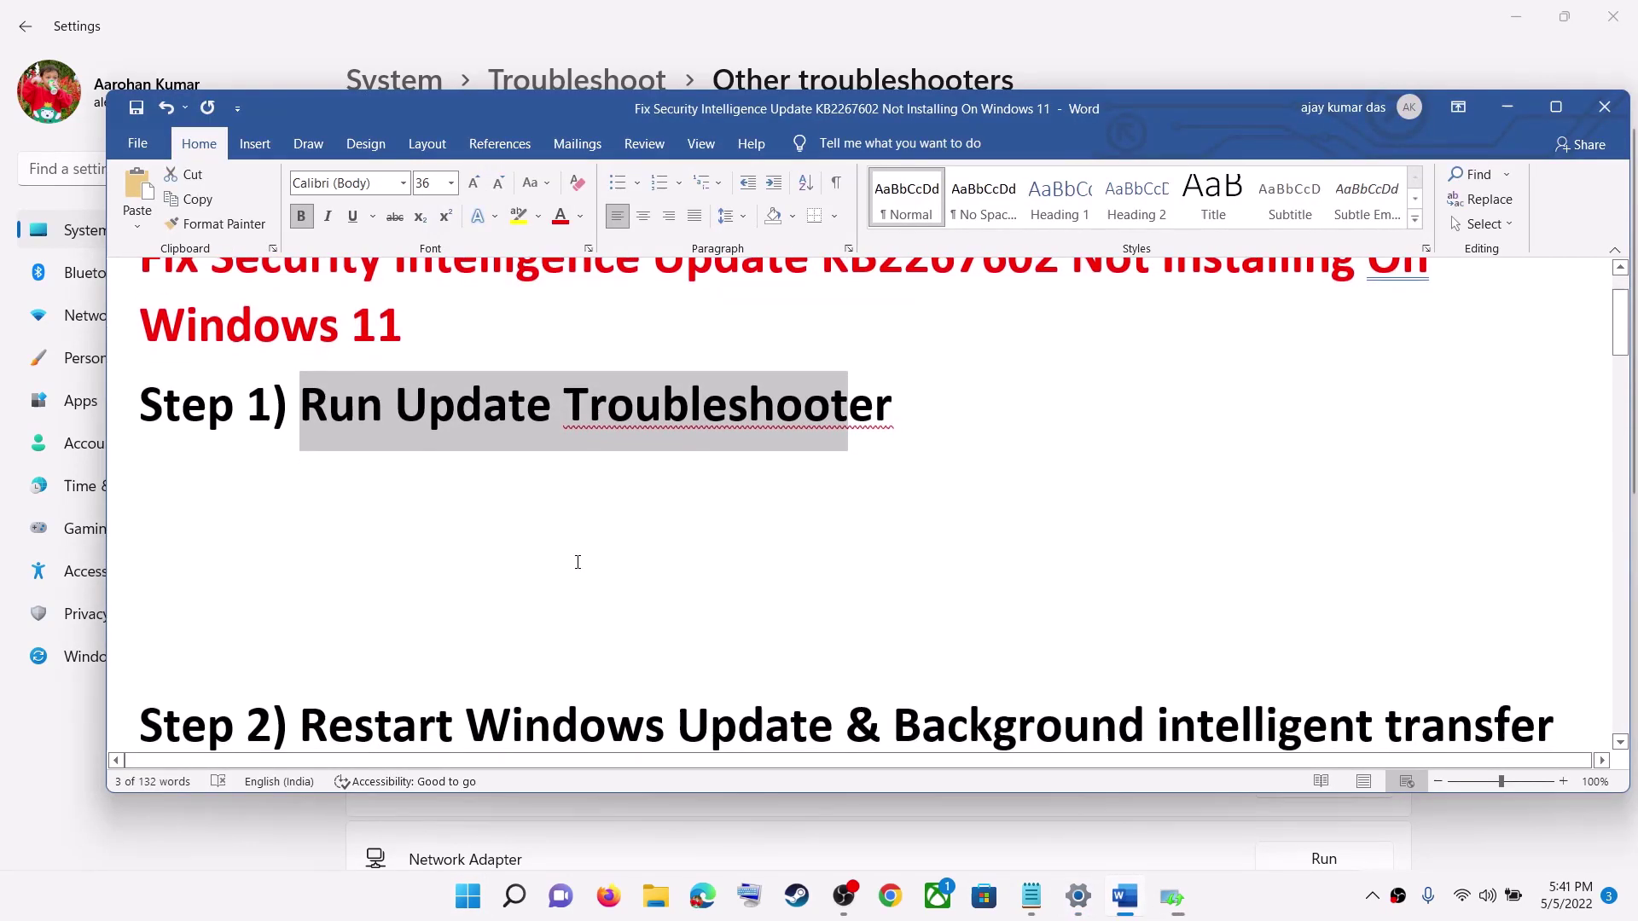
{"action": "scroll", "coordinate": [578, 563], "scroll_direction": "down", "scroll_amount": 3}
{"action": "left_click_drag", "start_coordinate": [417, 521], "coordinate": [1027, 574]}
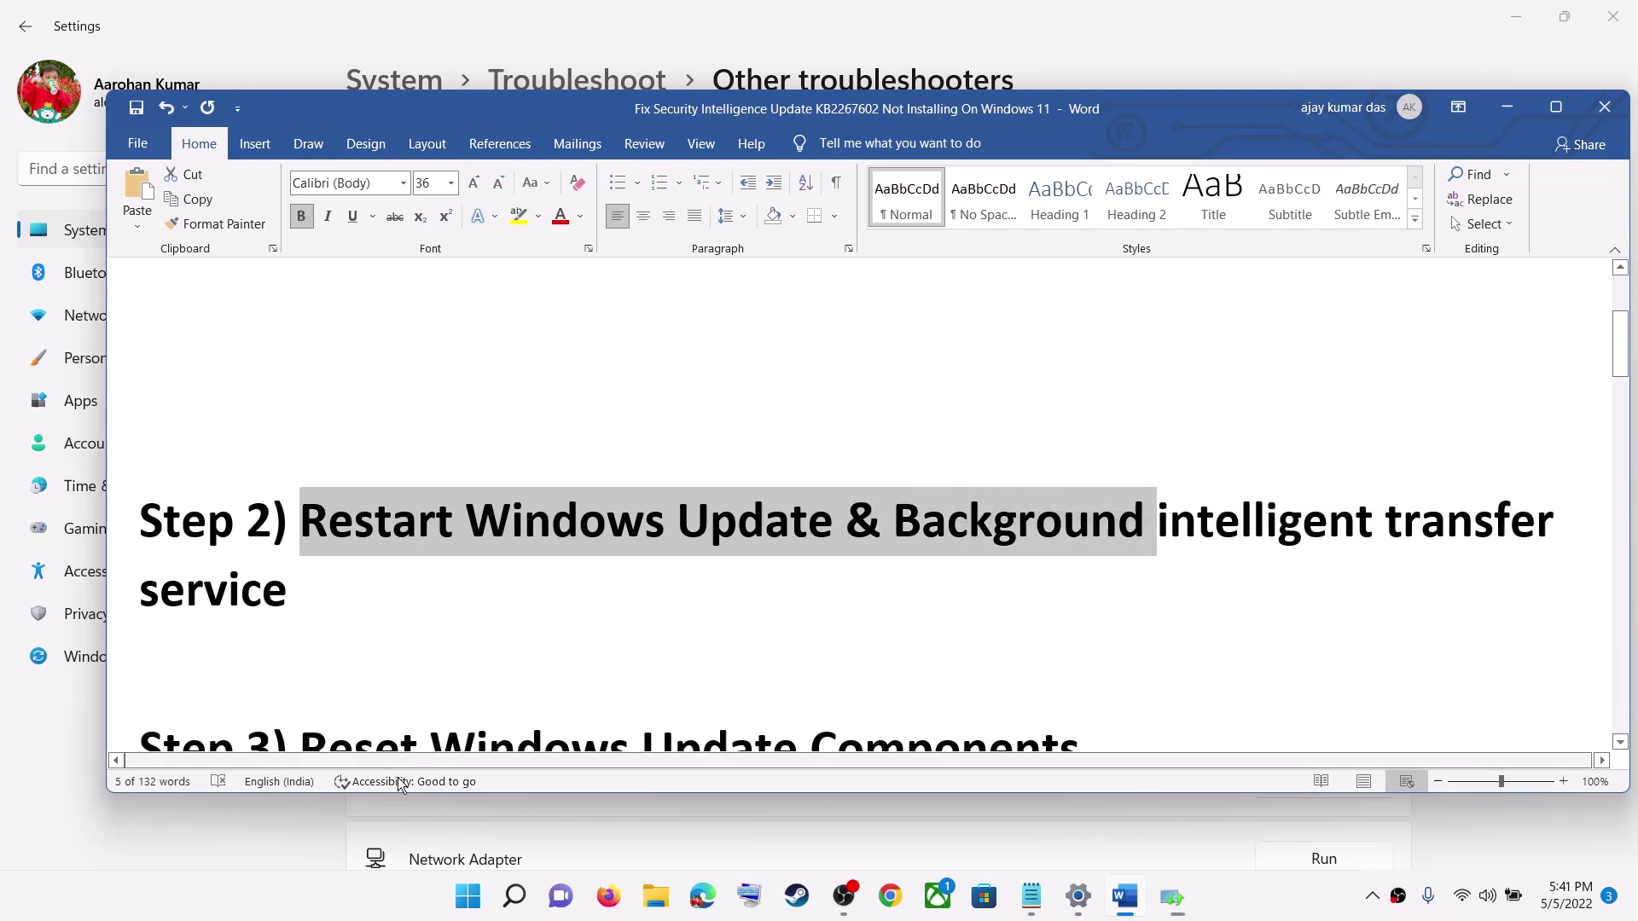
Step: Search Start for 'services' and open the Services console
{"action": "left_click", "coordinate": [468, 898]}
{"action": "type", "text": "s"}
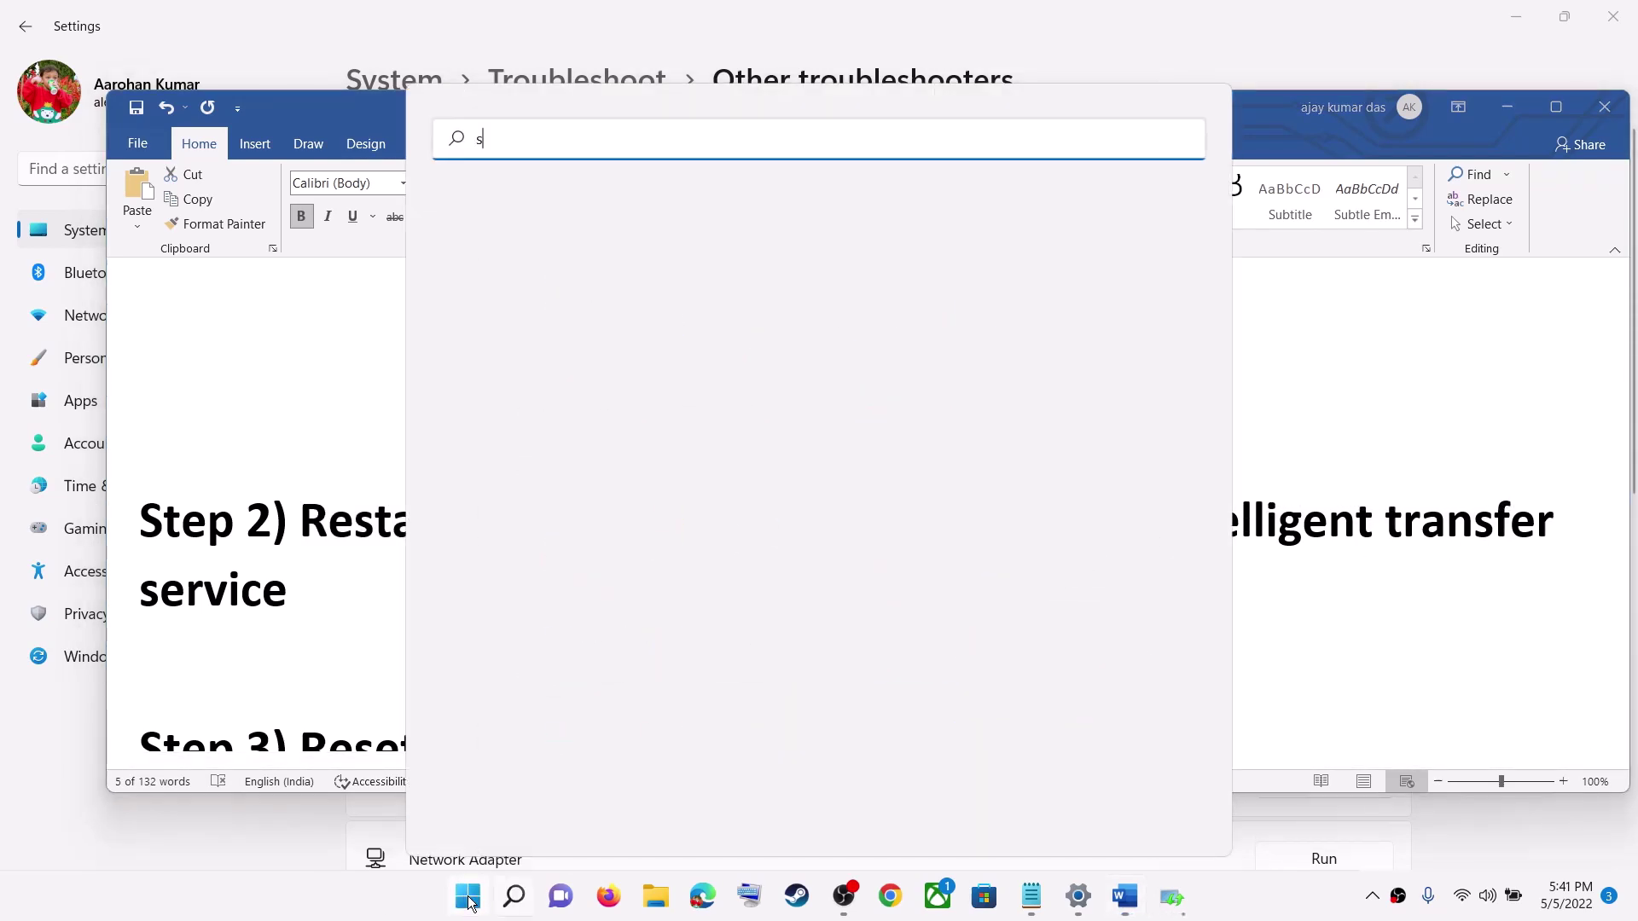
{"action": "type", "text": "ervices"}
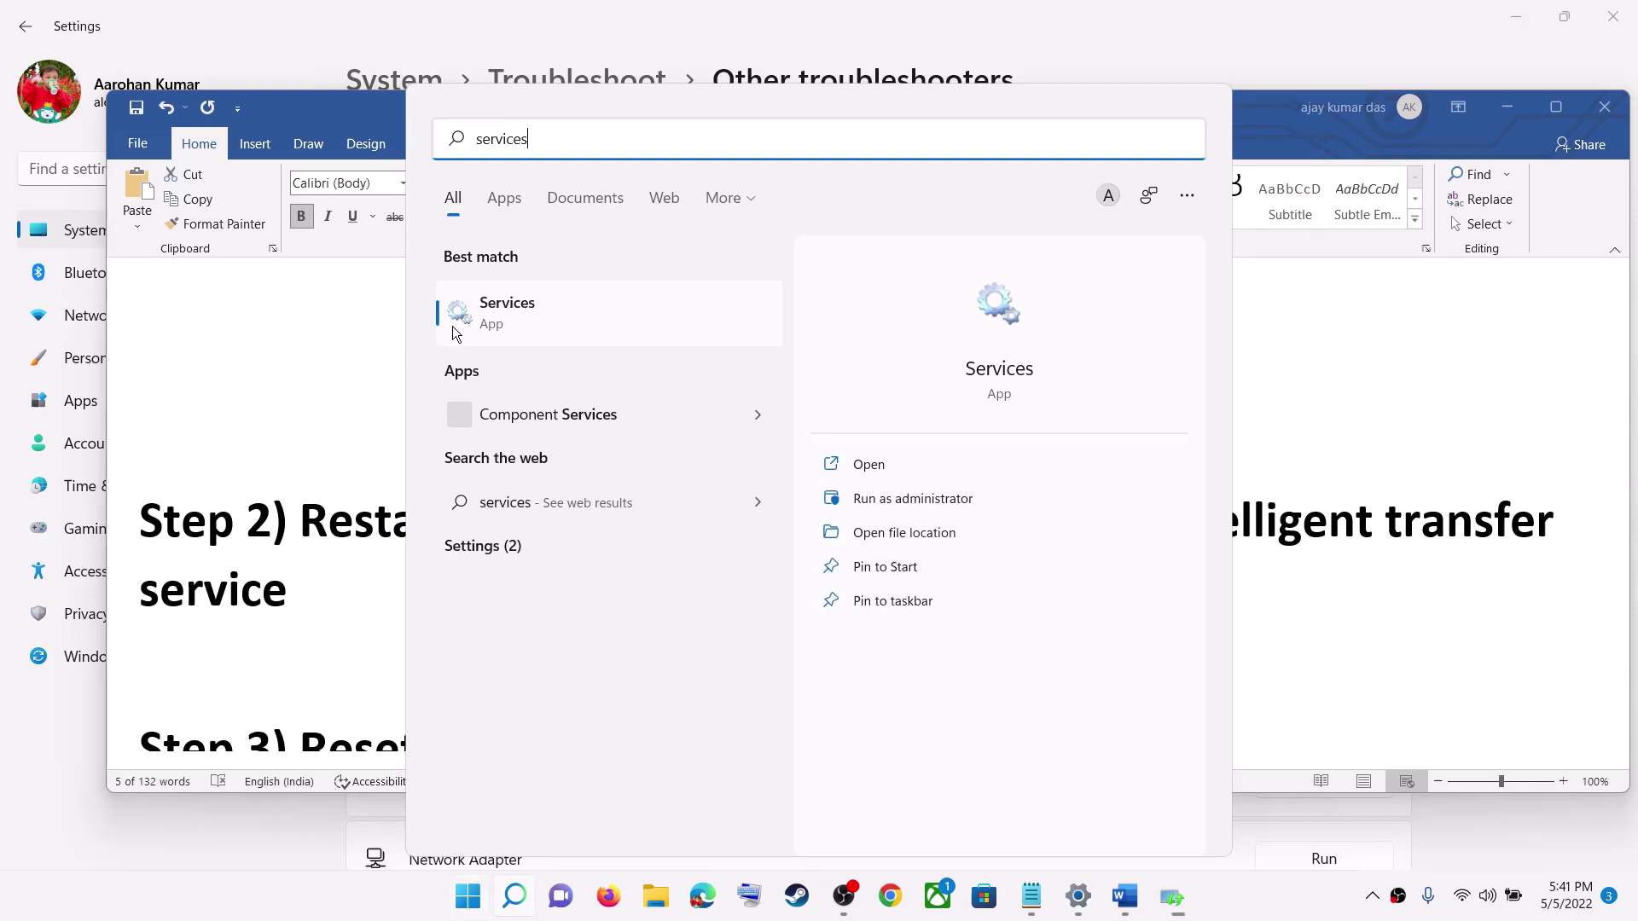
{"action": "left_click", "coordinate": [572, 319]}
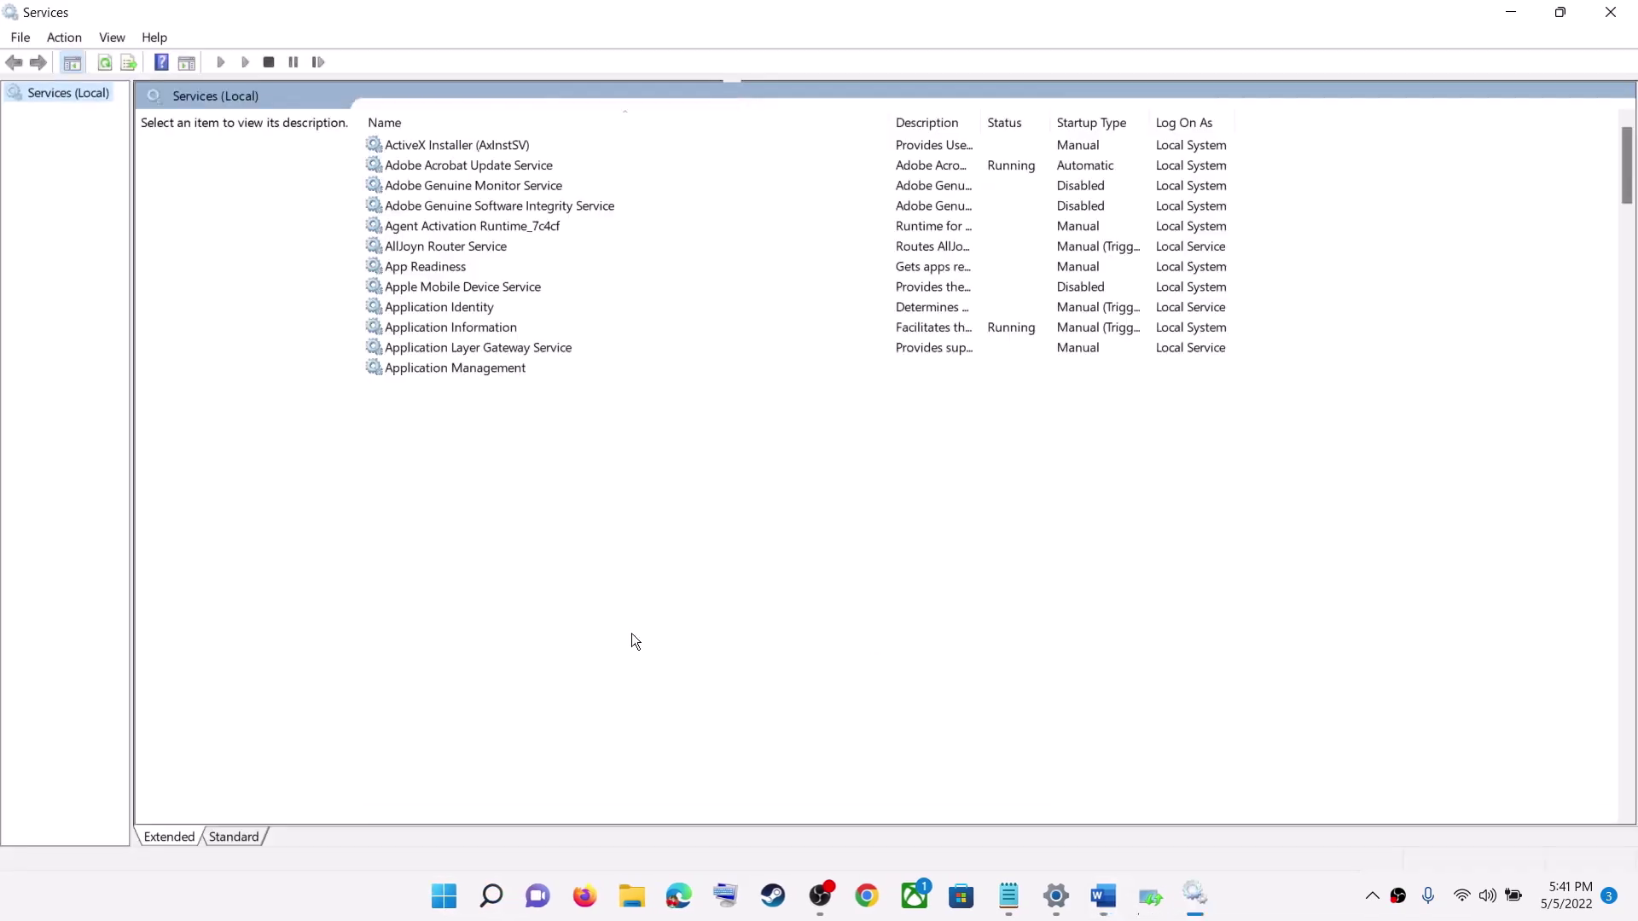
{"action": "left_click", "coordinate": [519, 628]}
Step: Keep the Windows Update service on Automatic startup, apply it, and restart the service
{"action": "key", "text": "w"}
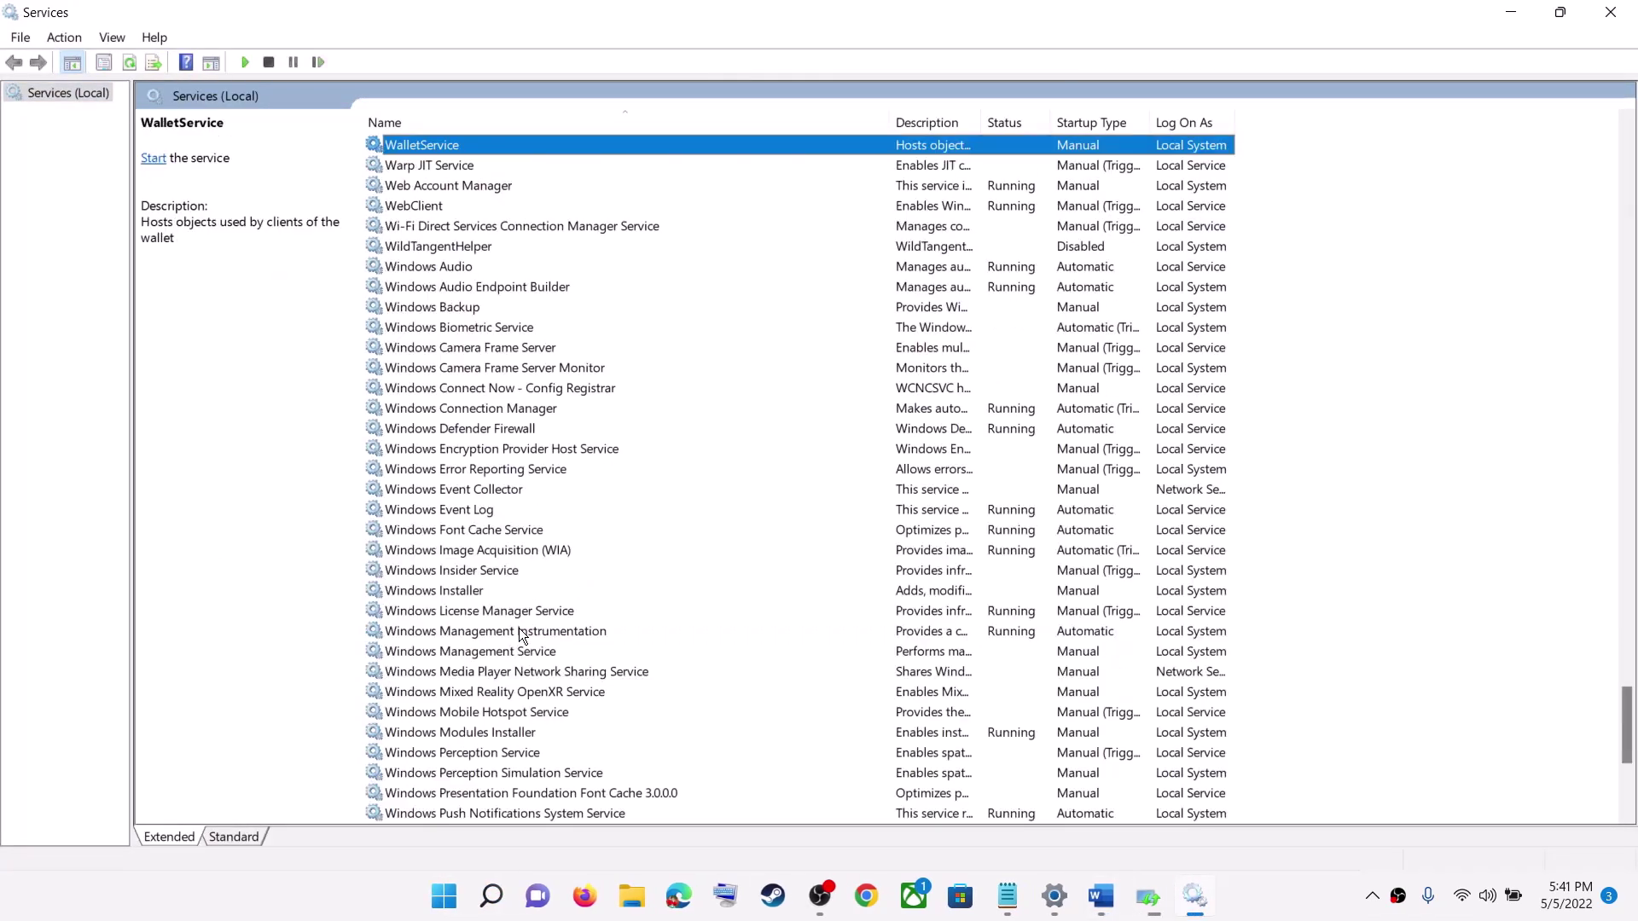
{"action": "scroll", "coordinate": [478, 576], "scroll_direction": "down", "scroll_amount": 3}
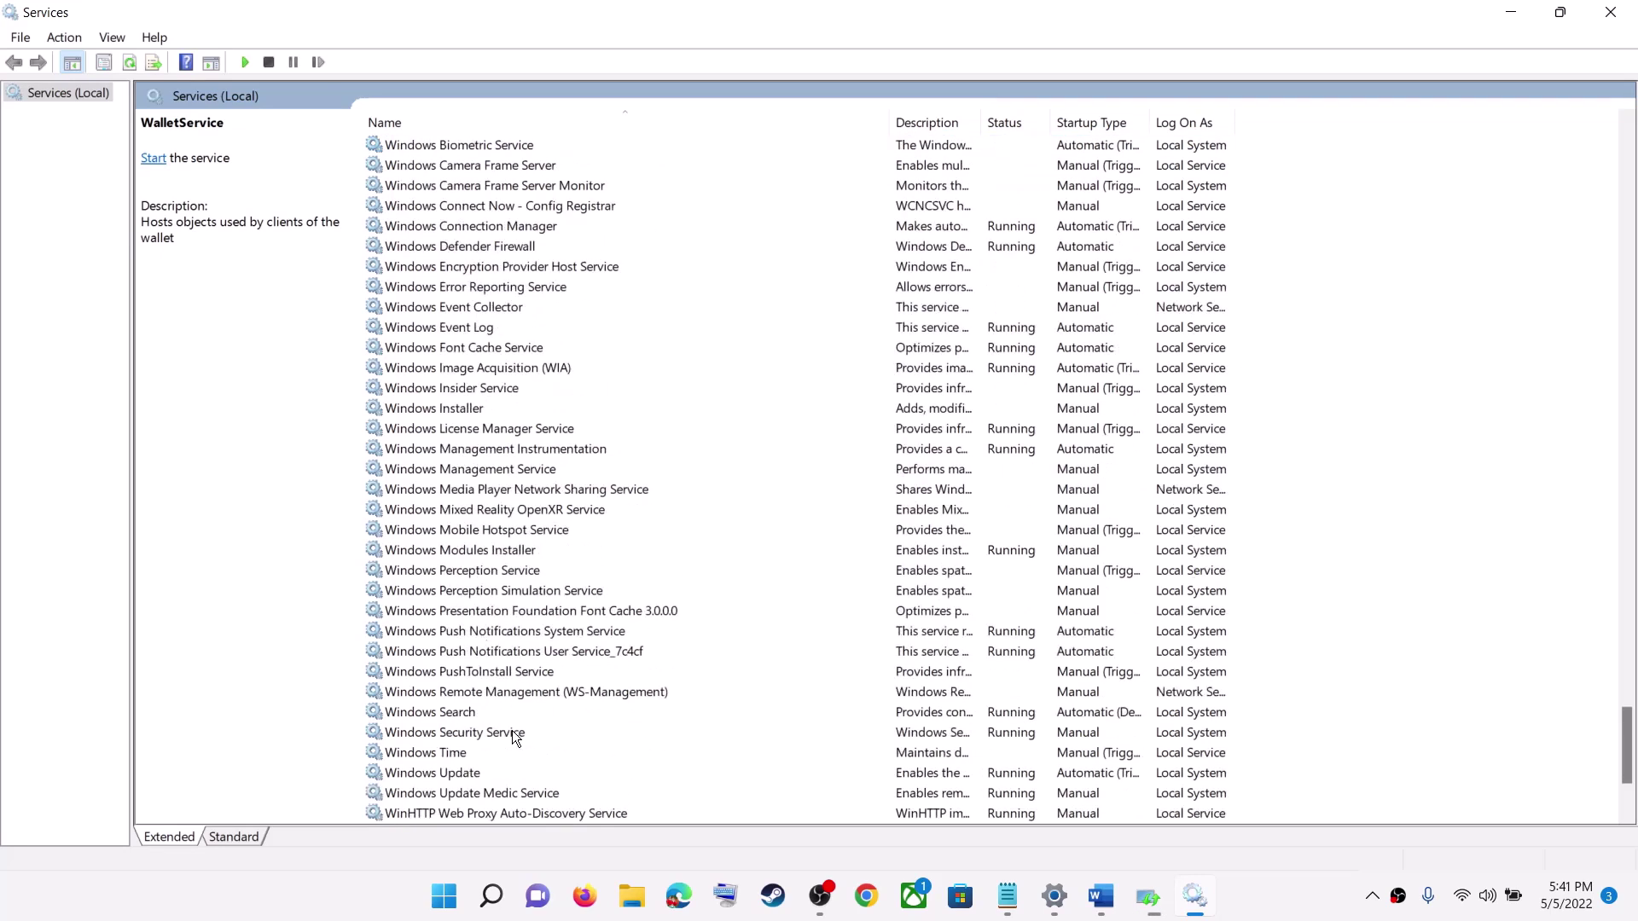
{"action": "scroll", "coordinate": [515, 735], "scroll_direction": "down", "scroll_amount": 3}
{"action": "left_click", "coordinate": [459, 571]}
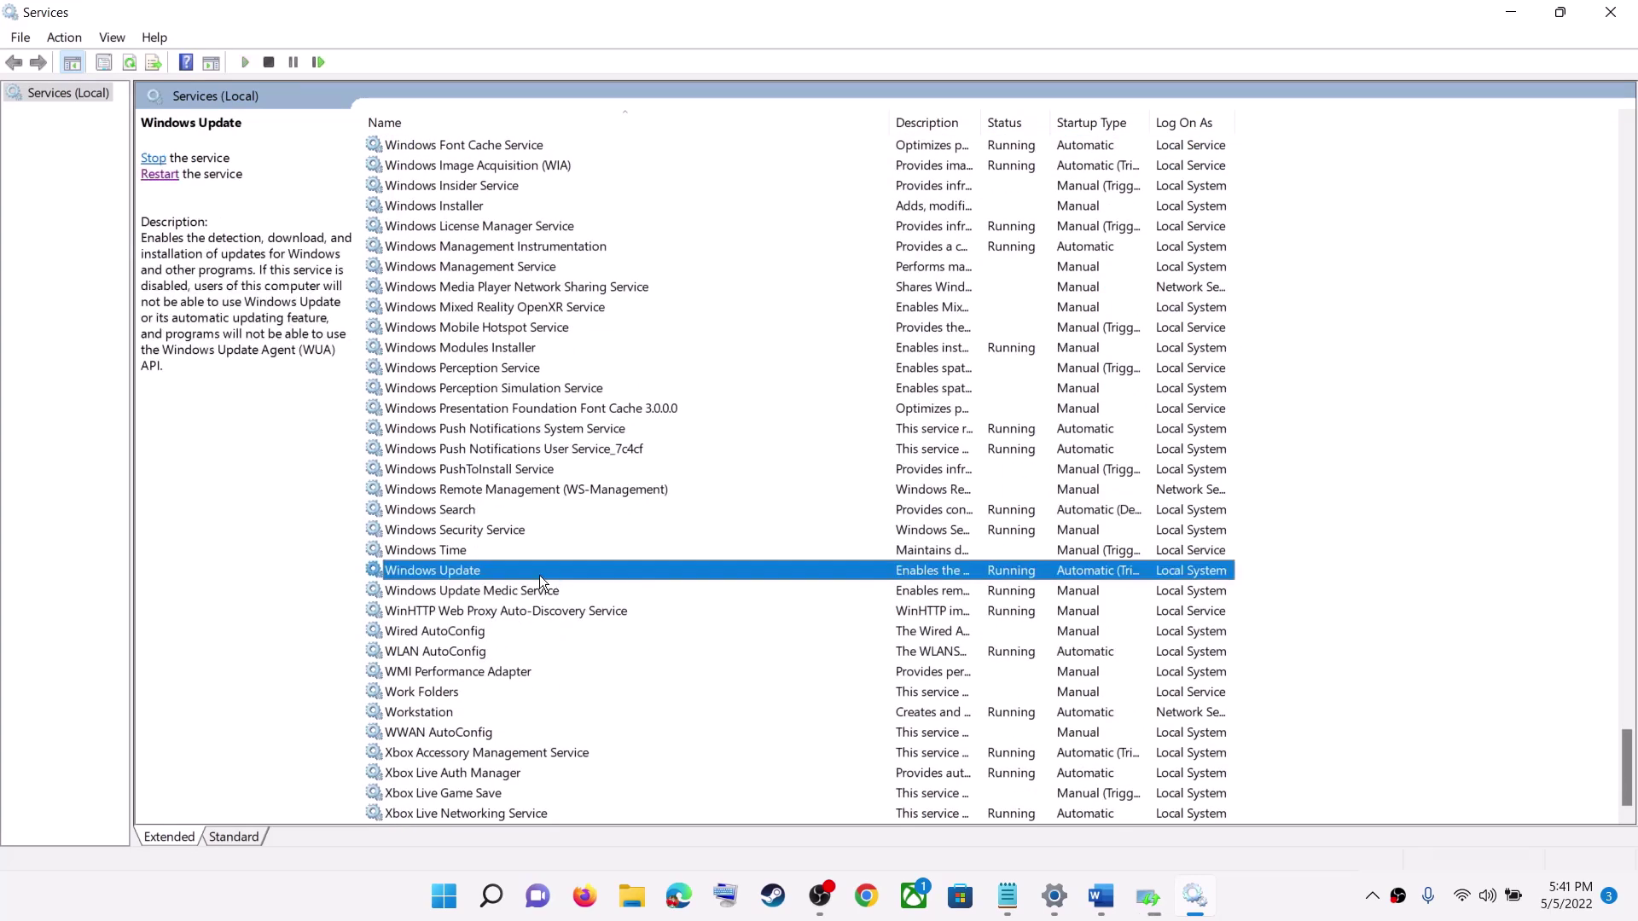
{"action": "double_click", "coordinate": [678, 570]}
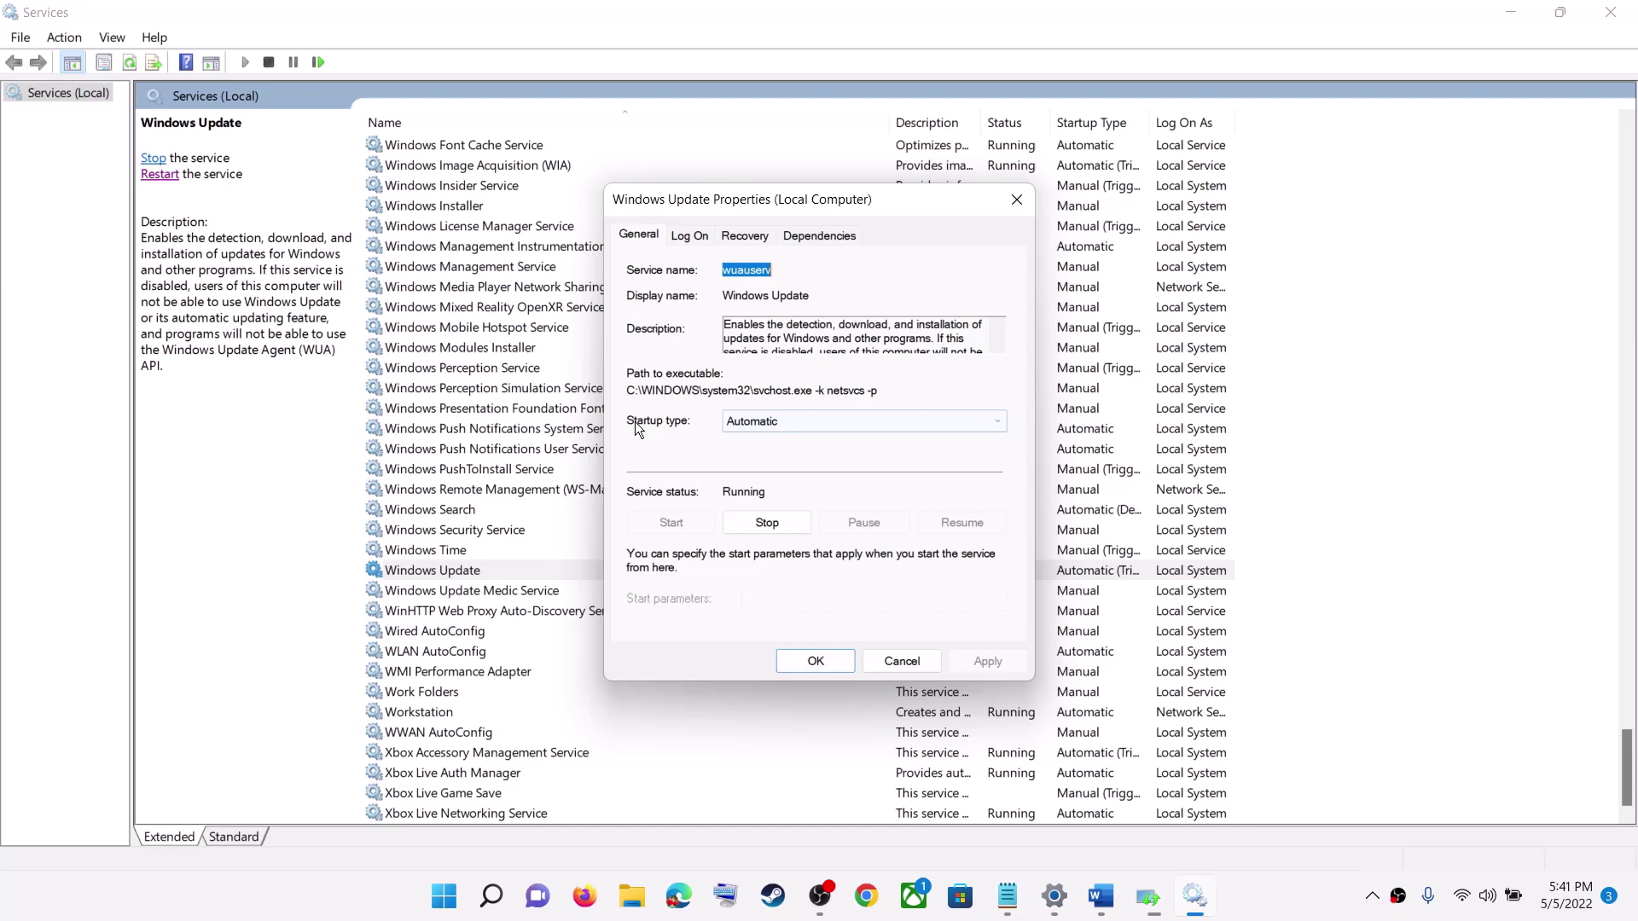
{"action": "left_click", "coordinate": [736, 425]}
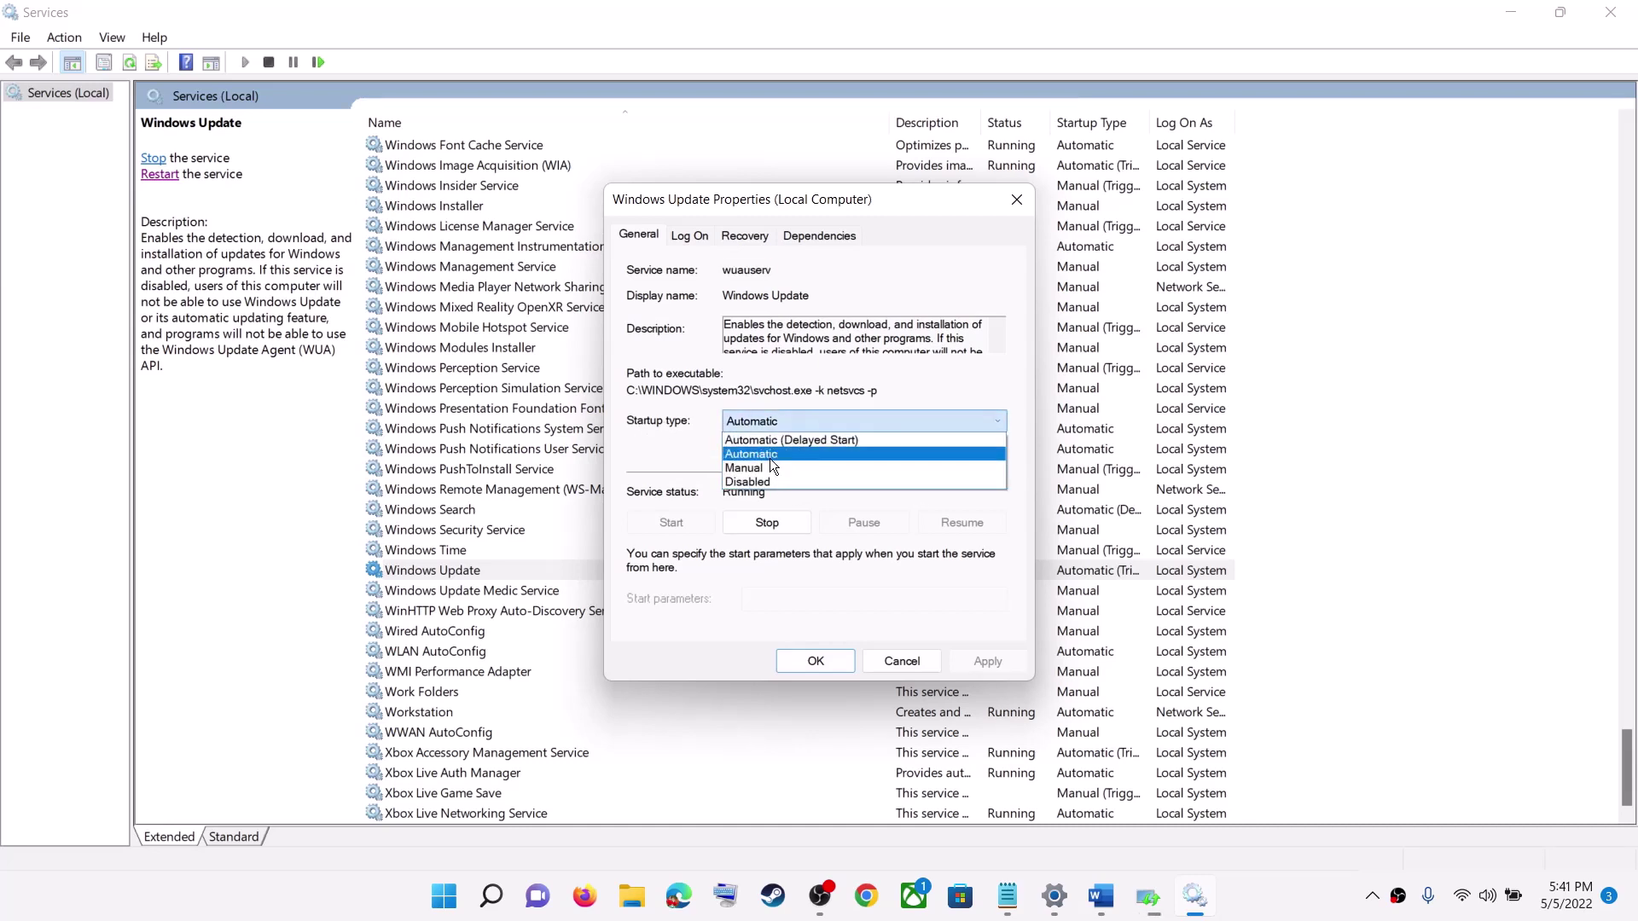
{"action": "key", "text": "Escape"}
{"action": "left_click", "coordinate": [973, 663]}
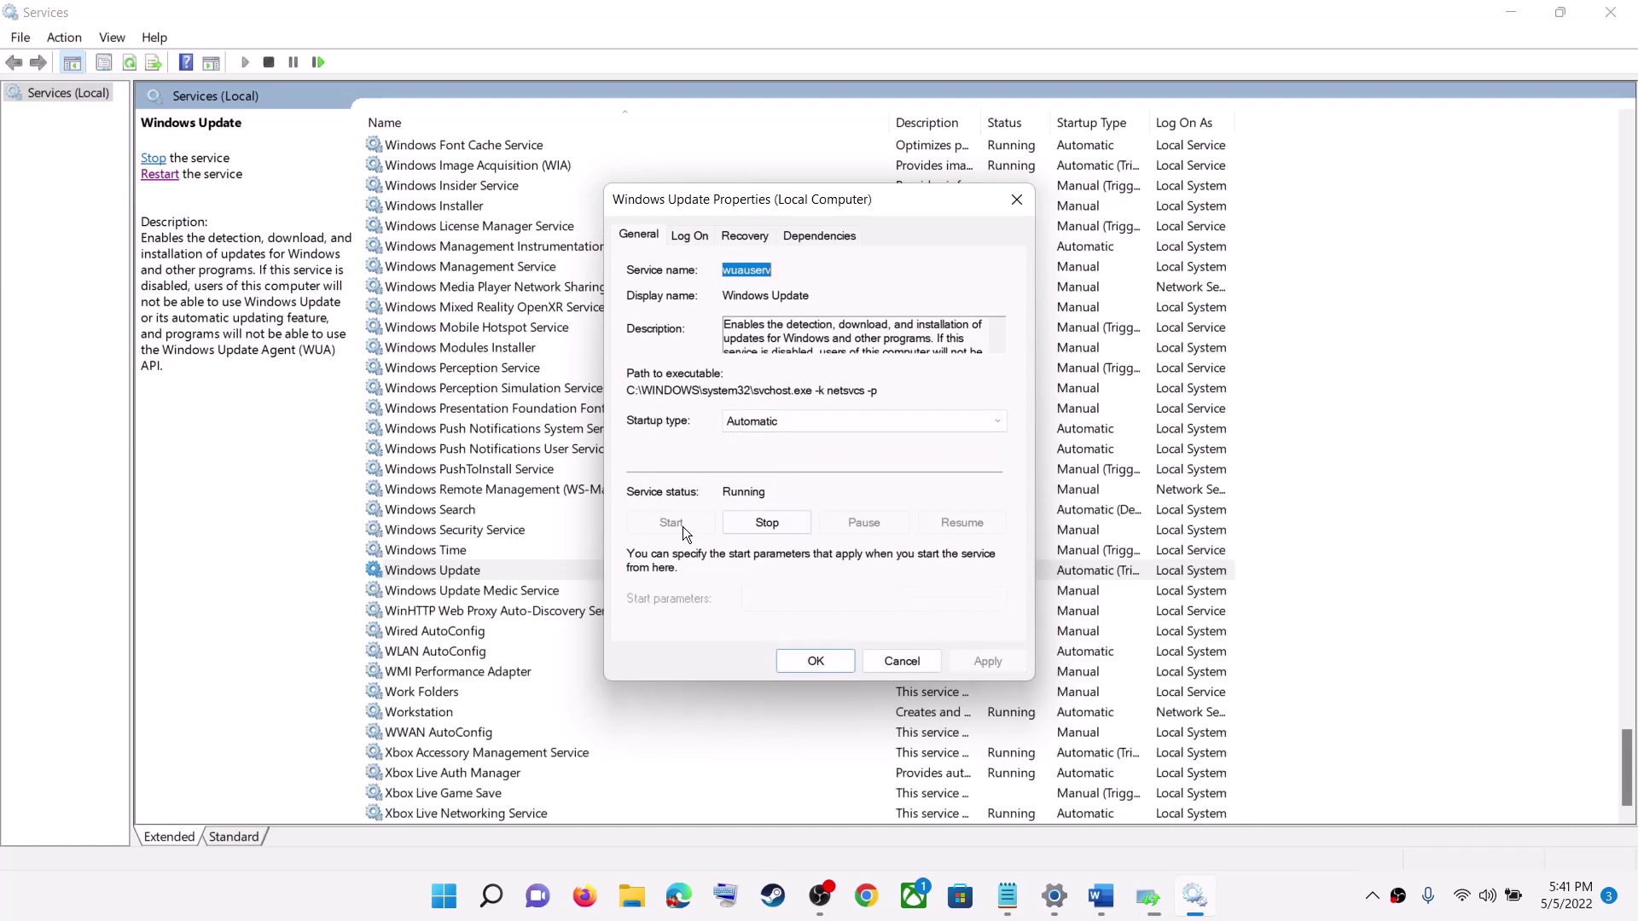
{"action": "left_click", "coordinate": [827, 662]}
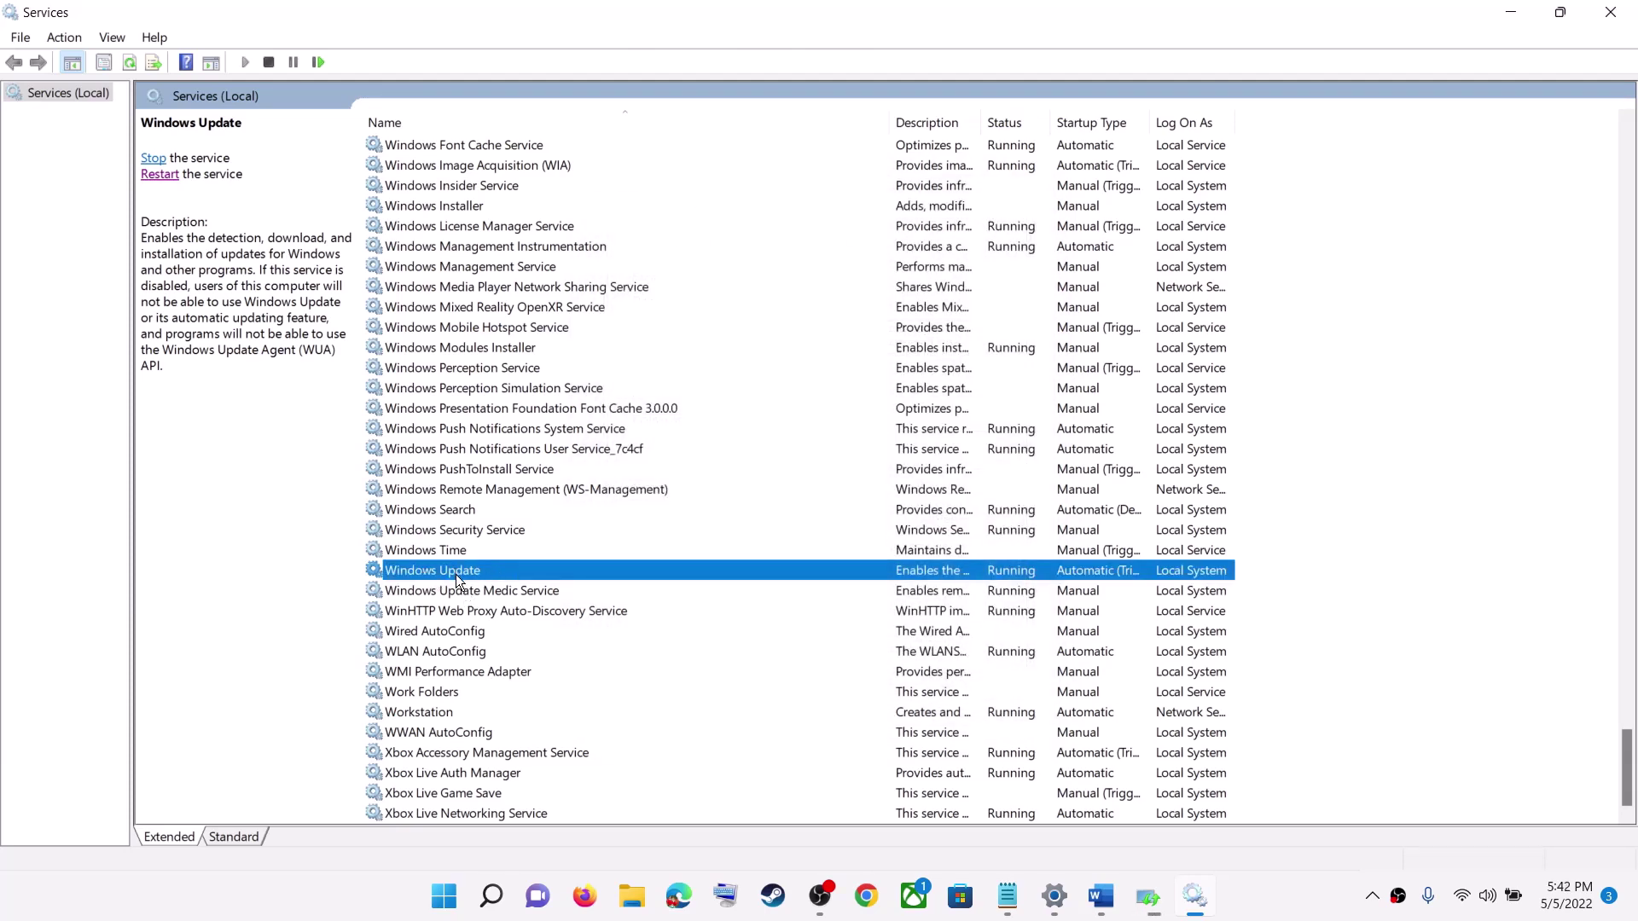
{"action": "left_click", "coordinate": [159, 174]}
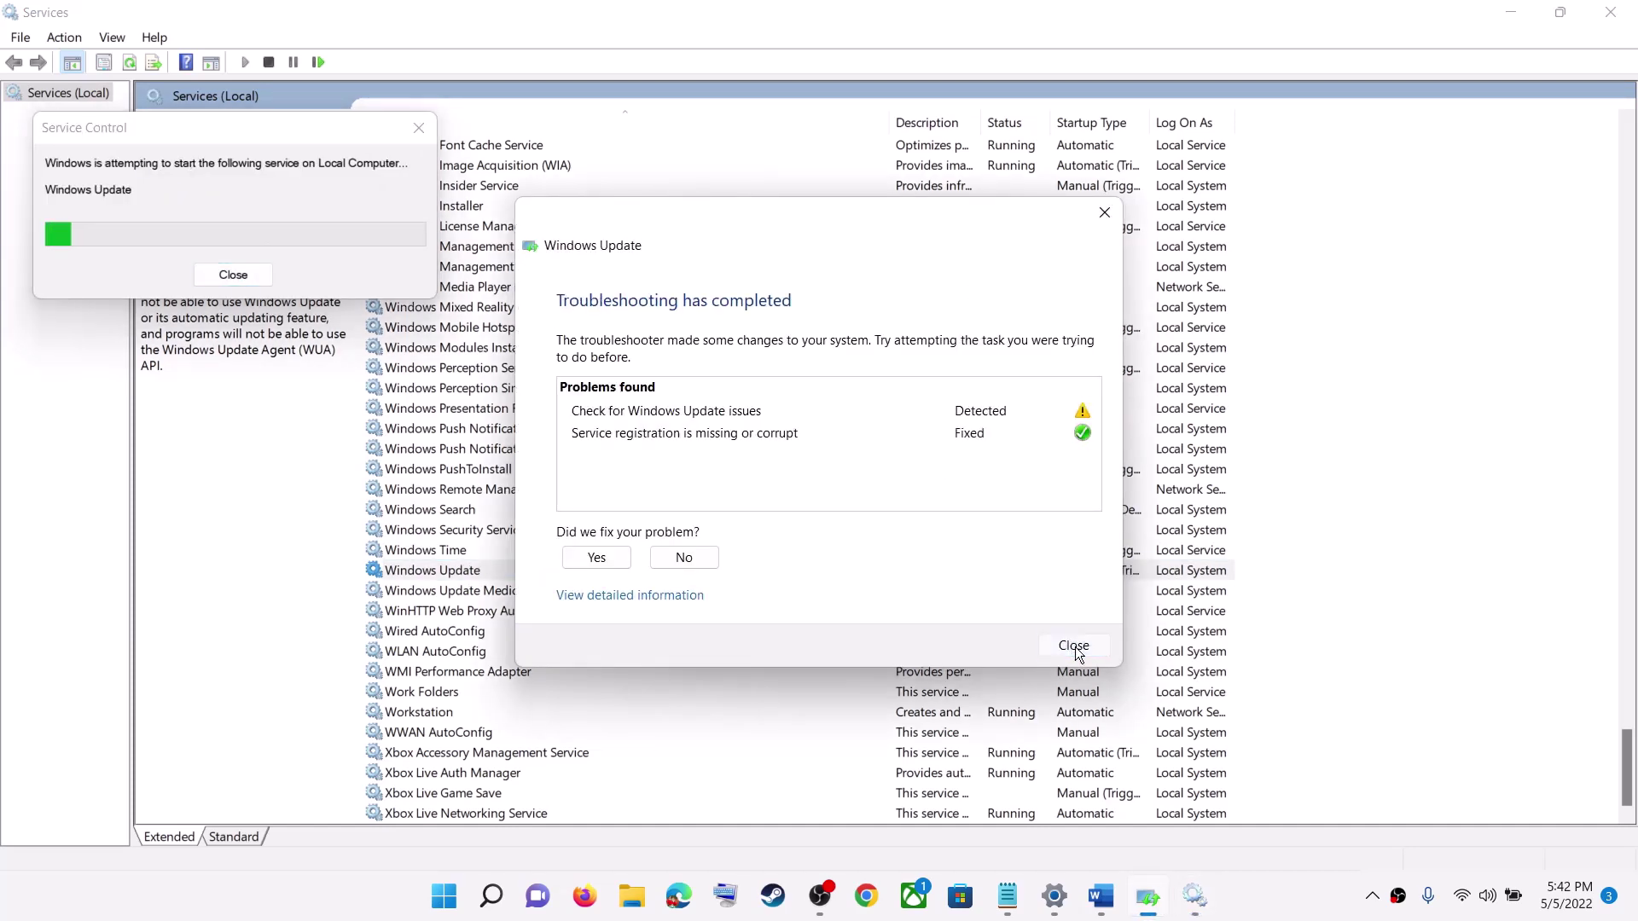
Step: Close the troubleshooter report, set BITS to Automatic startup, and restart that service
{"action": "left_click", "coordinate": [1075, 647]}
{"action": "left_click", "coordinate": [544, 437]}
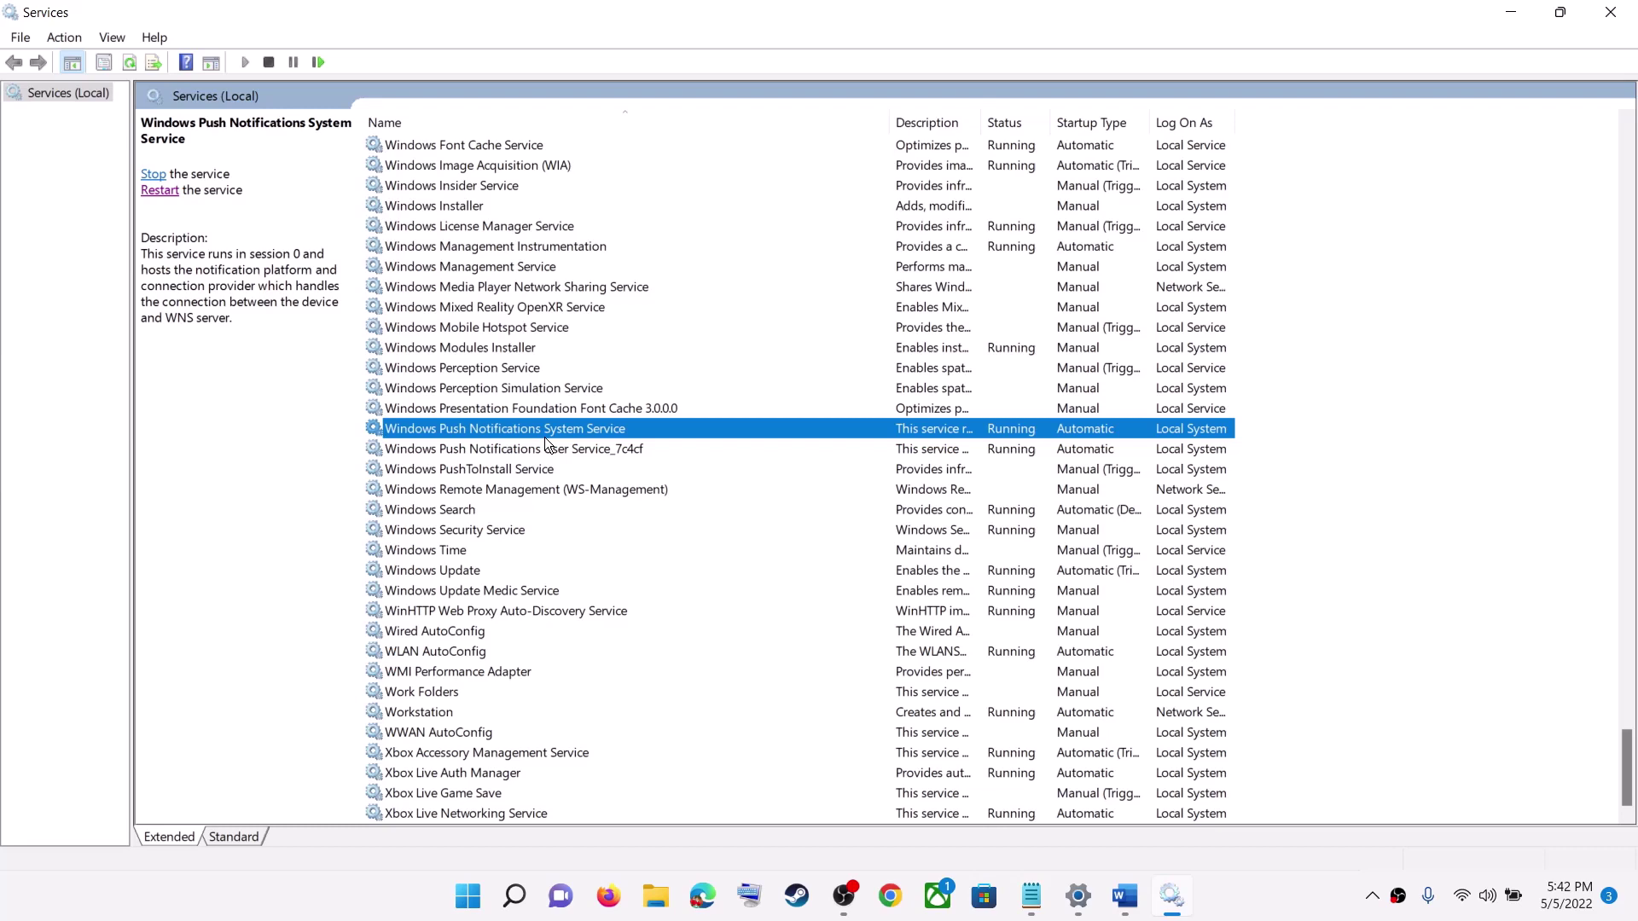
{"action": "key", "text": "b"}
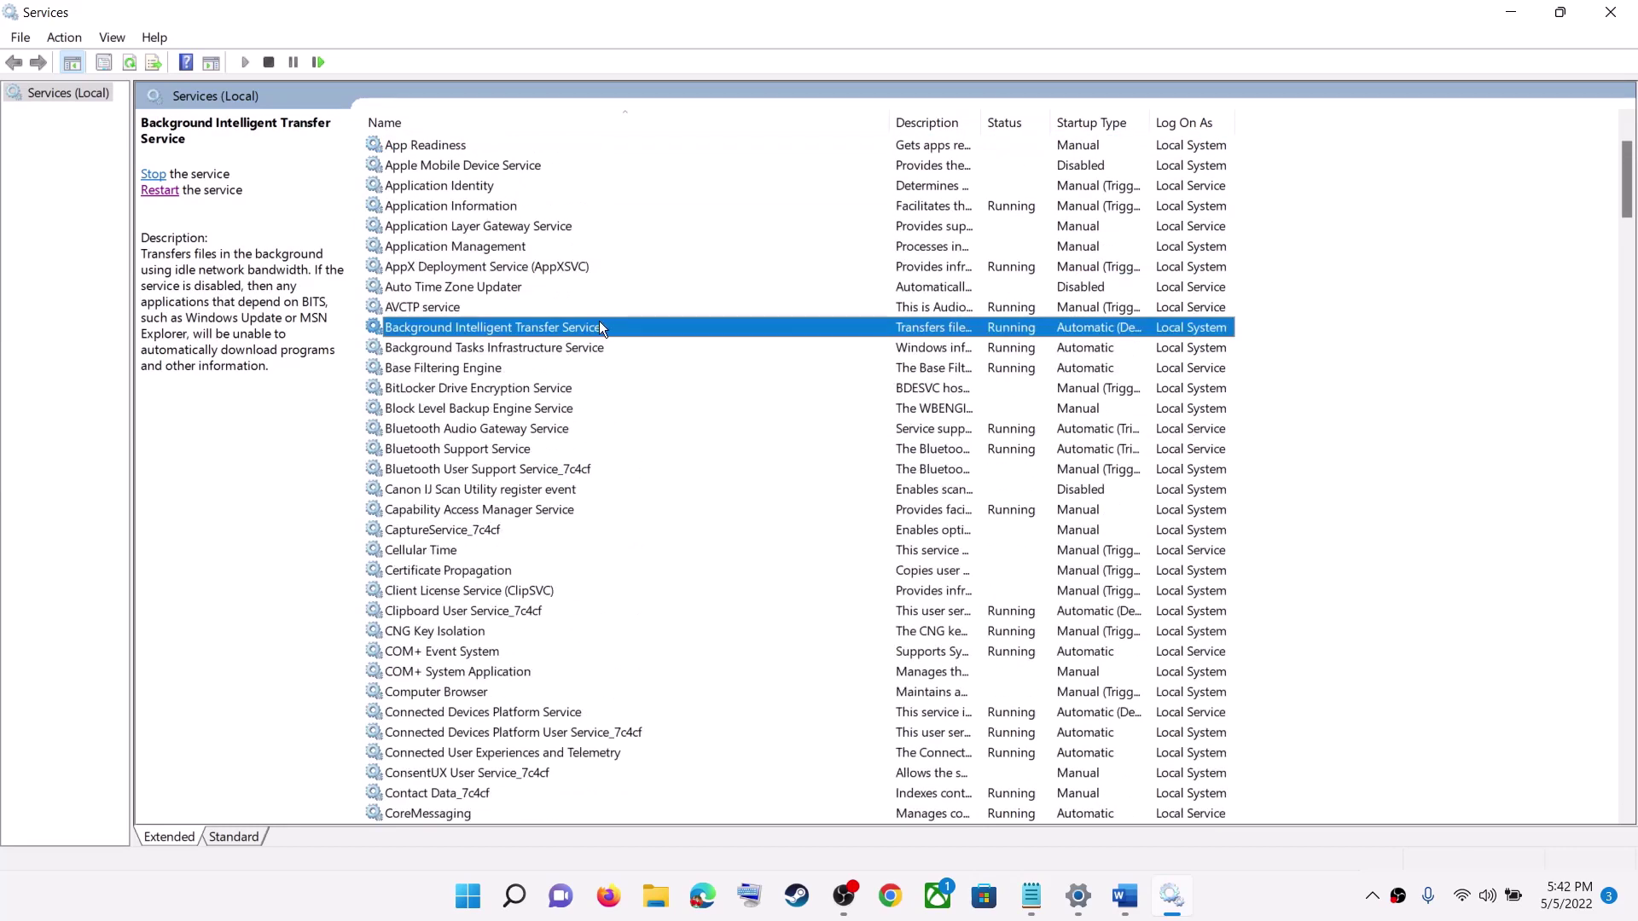
{"action": "double_click", "coordinate": [600, 327]}
{"action": "left_click", "coordinate": [775, 420]}
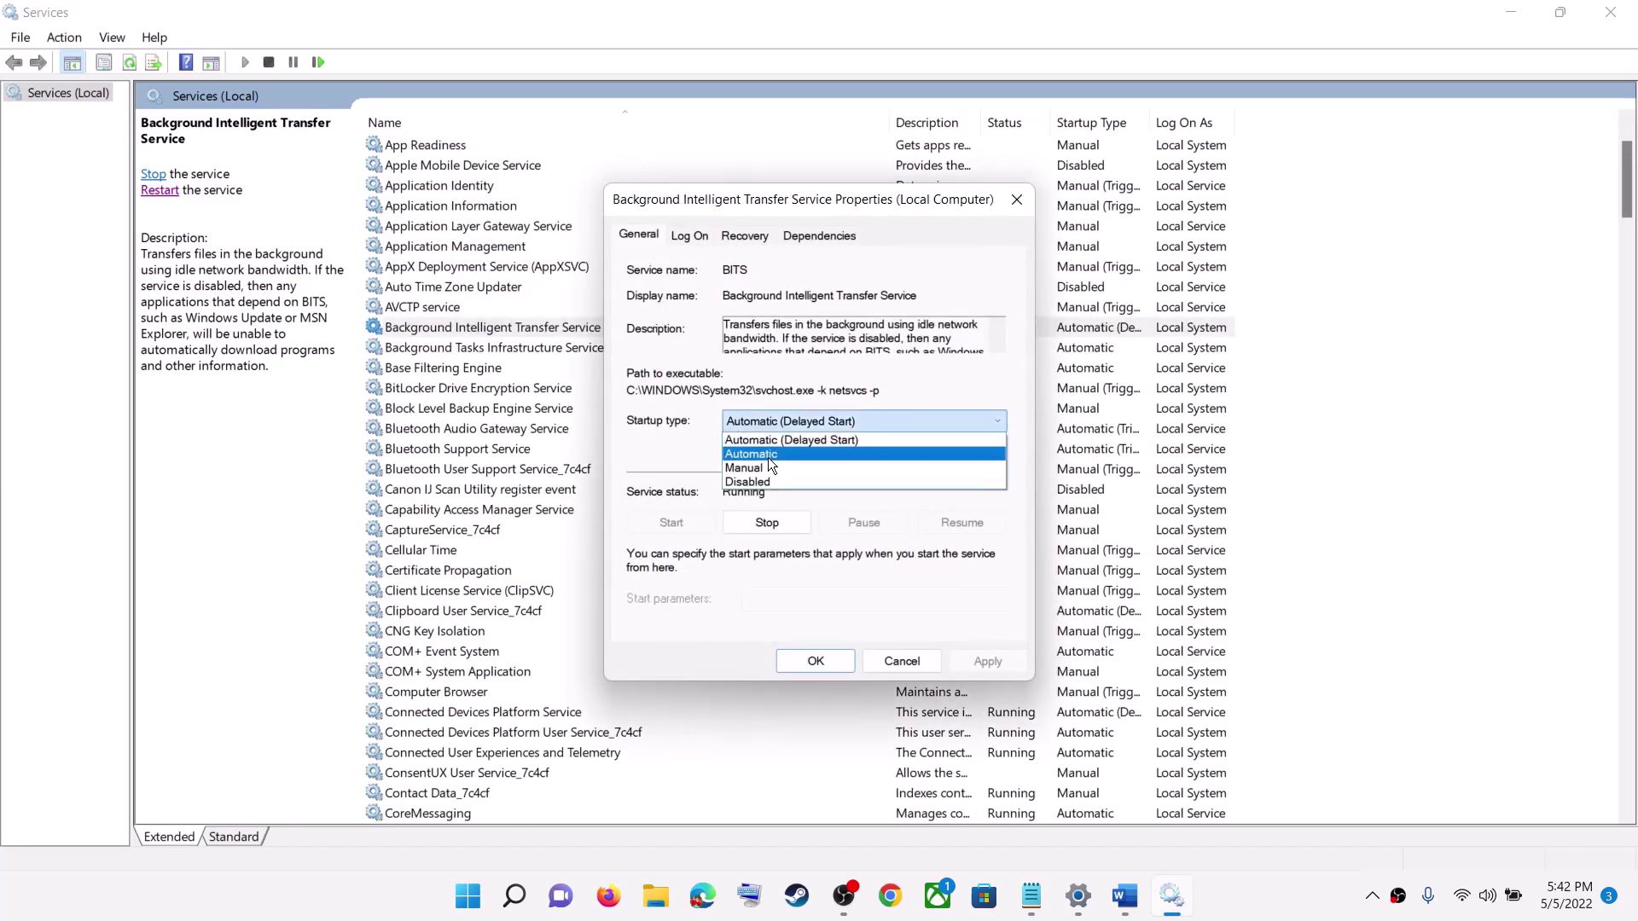
{"action": "left_click", "coordinate": [768, 457]}
{"action": "left_click", "coordinate": [998, 665]}
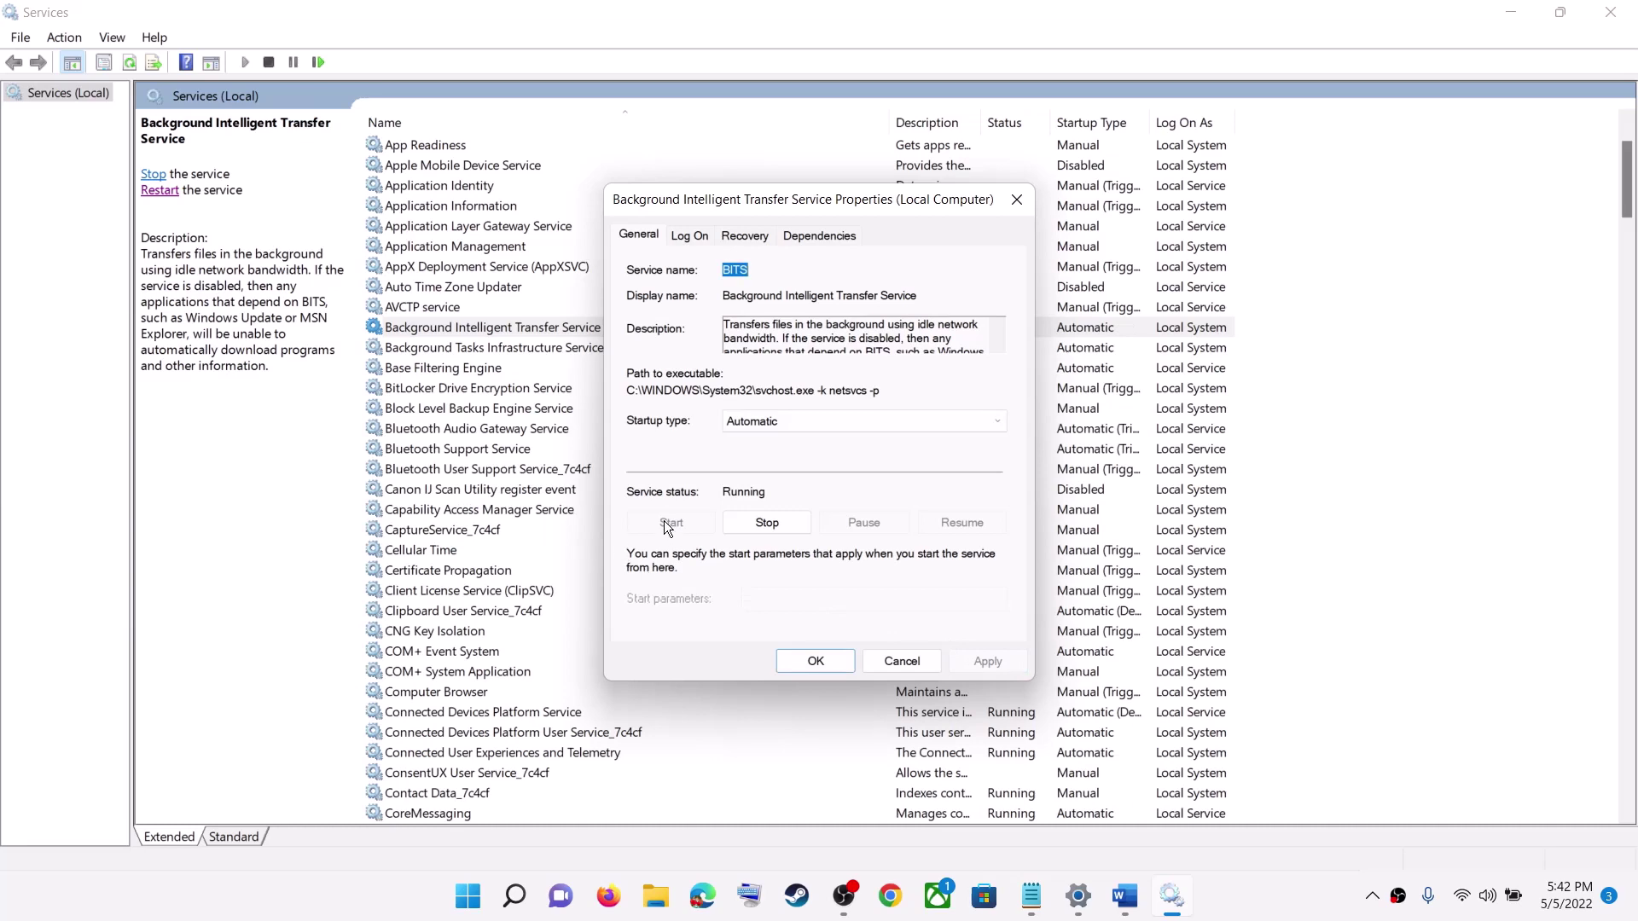
{"action": "left_click", "coordinate": [823, 657]}
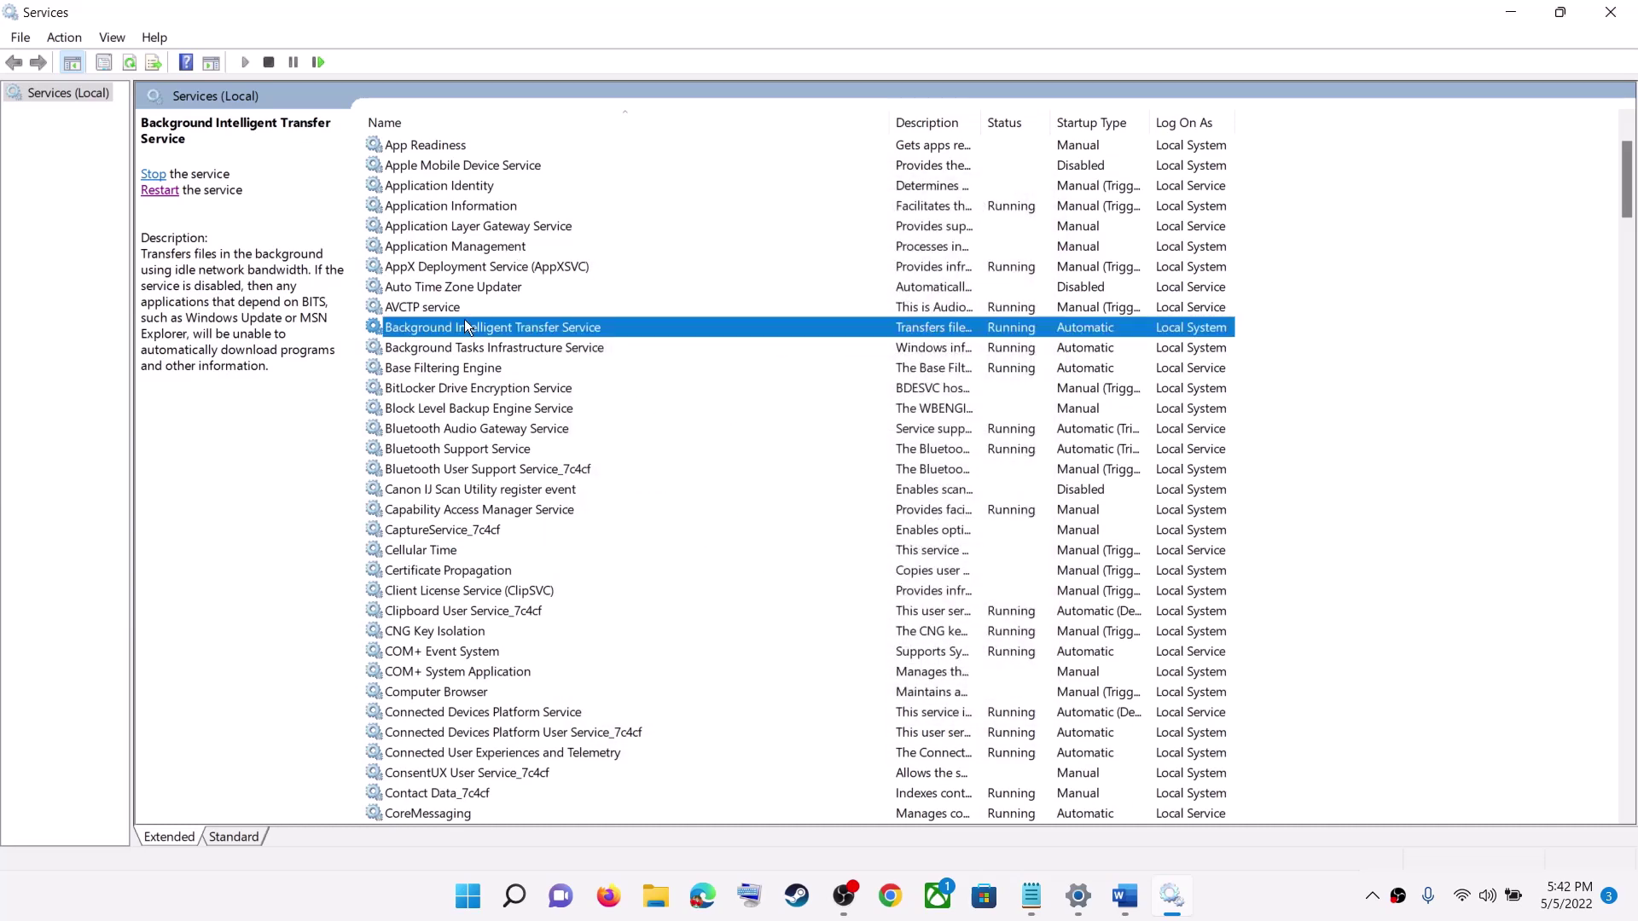
{"action": "left_click", "coordinate": [160, 190]}
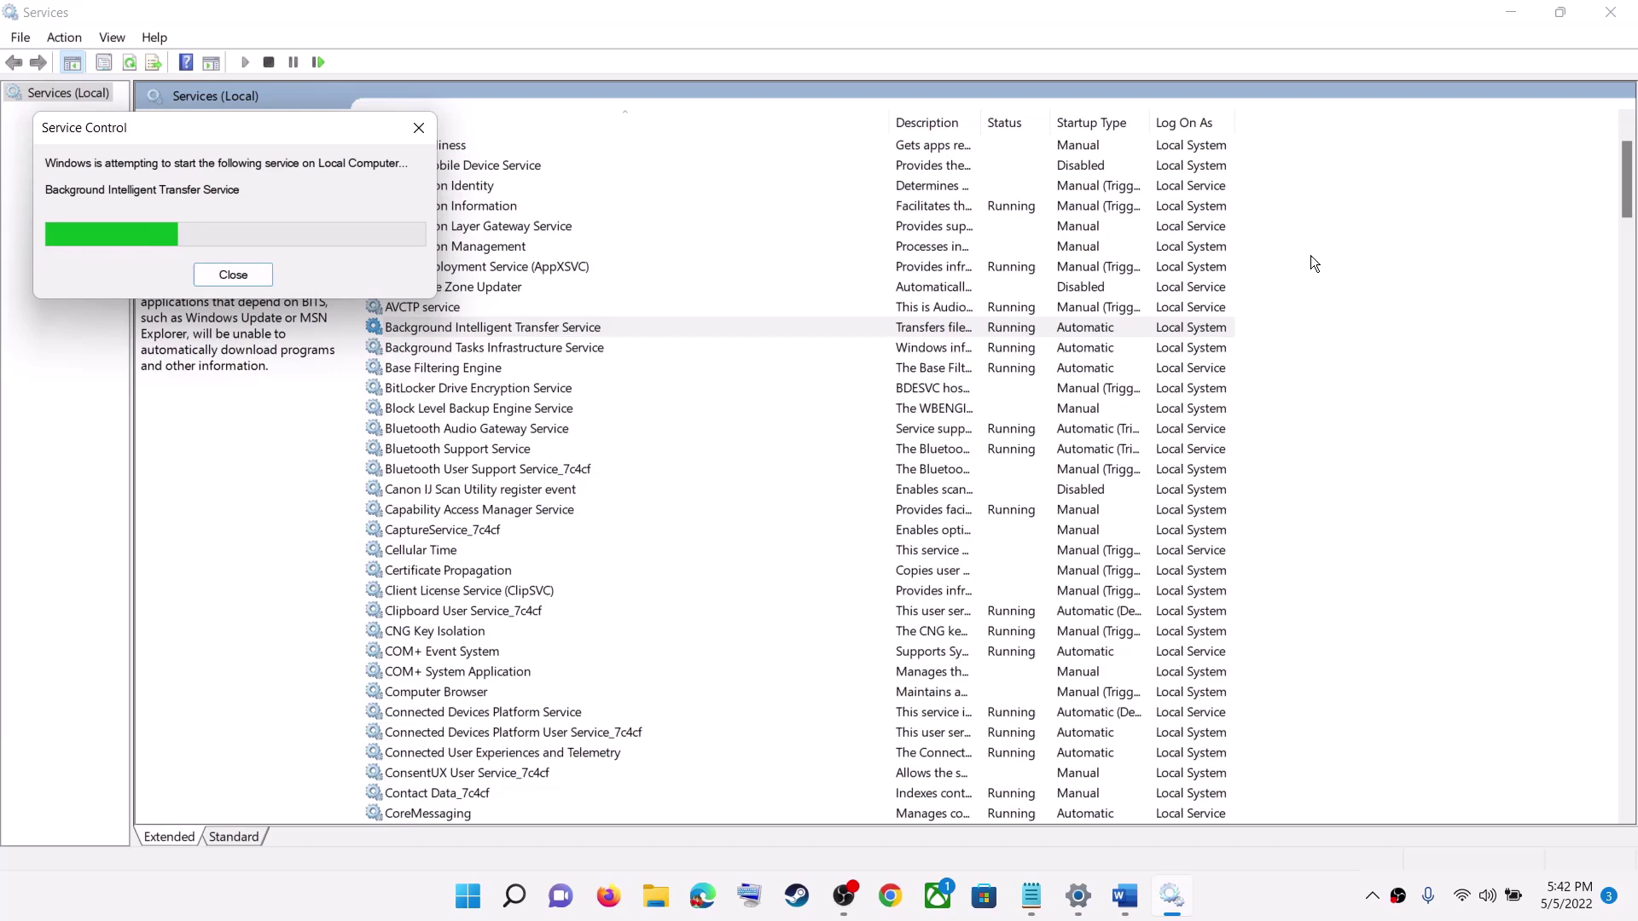
Step: Copy the Step 3 reset commands, SC config through net start appidsvc, from the guide
{"action": "left_click", "coordinate": [1128, 891]}
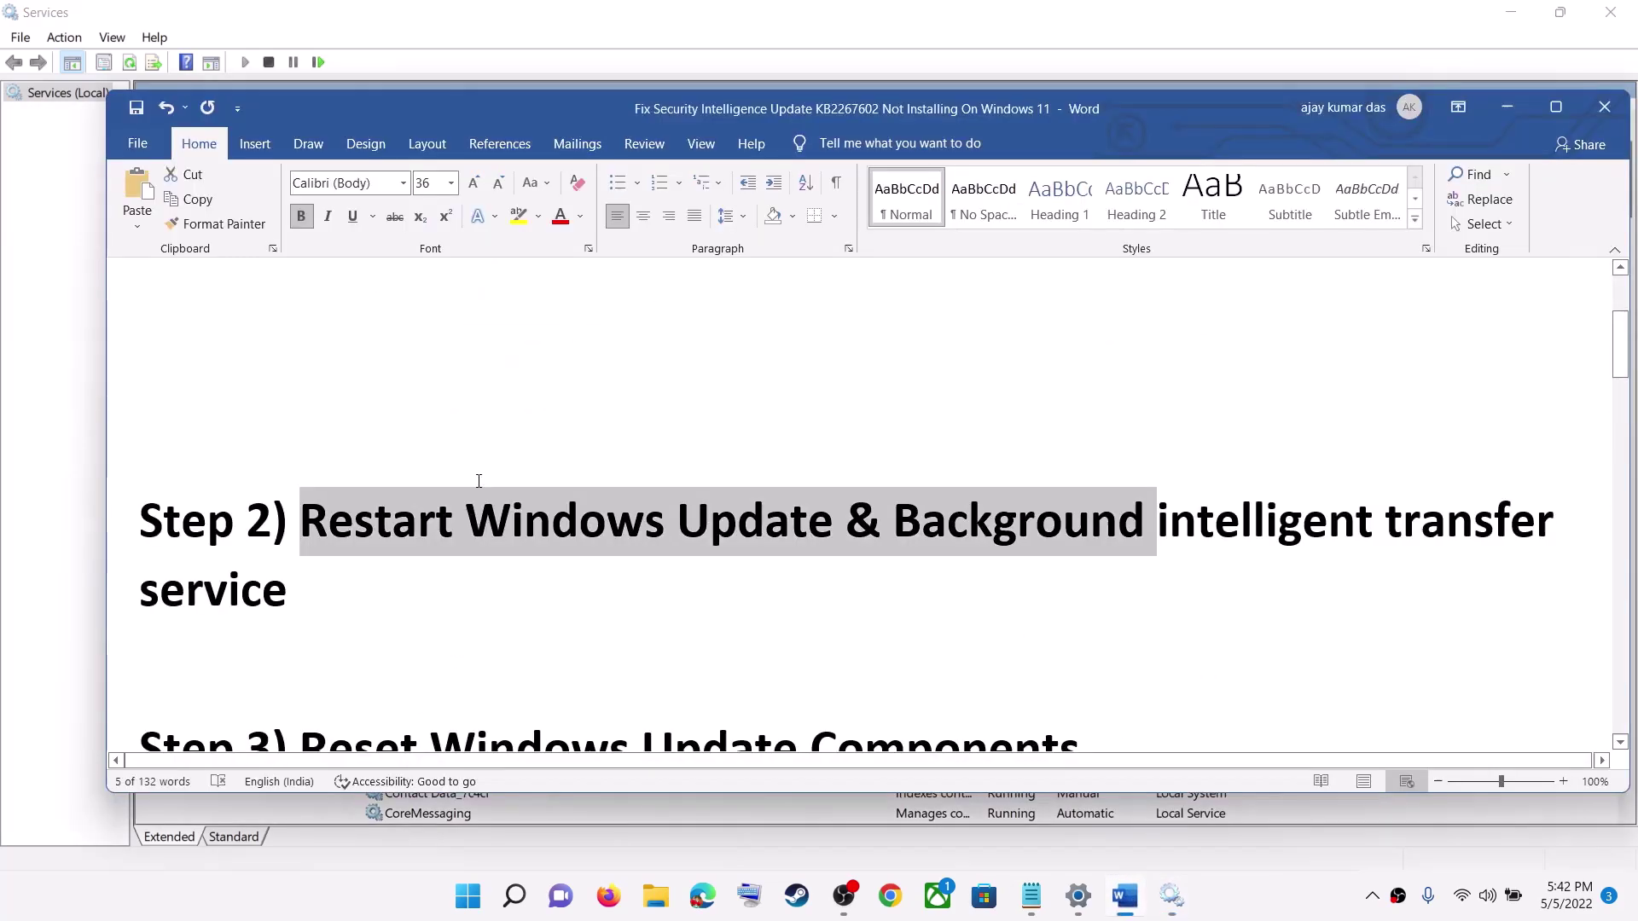
{"action": "scroll", "coordinate": [494, 543], "scroll_direction": "down", "scroll_amount": 2}
{"action": "left_click_drag", "start_coordinate": [301, 546], "coordinate": [1155, 541]}
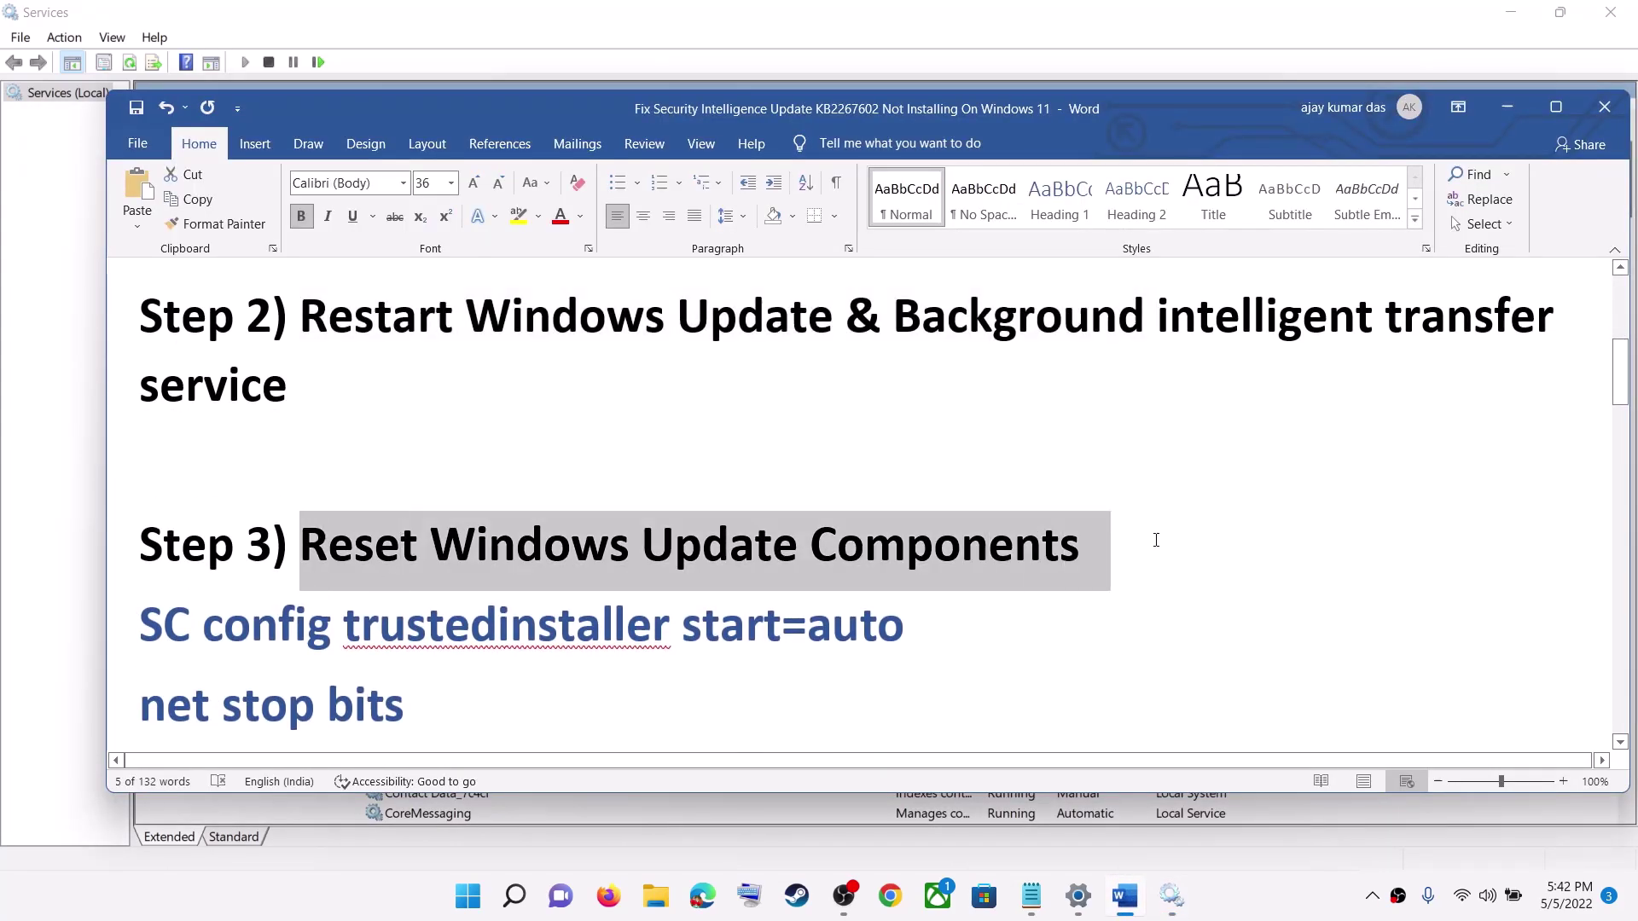
{"action": "scroll", "coordinate": [178, 440], "scroll_direction": "down", "scroll_amount": 3}
{"action": "left_click_drag", "start_coordinate": [145, 463], "coordinate": [526, 485]}
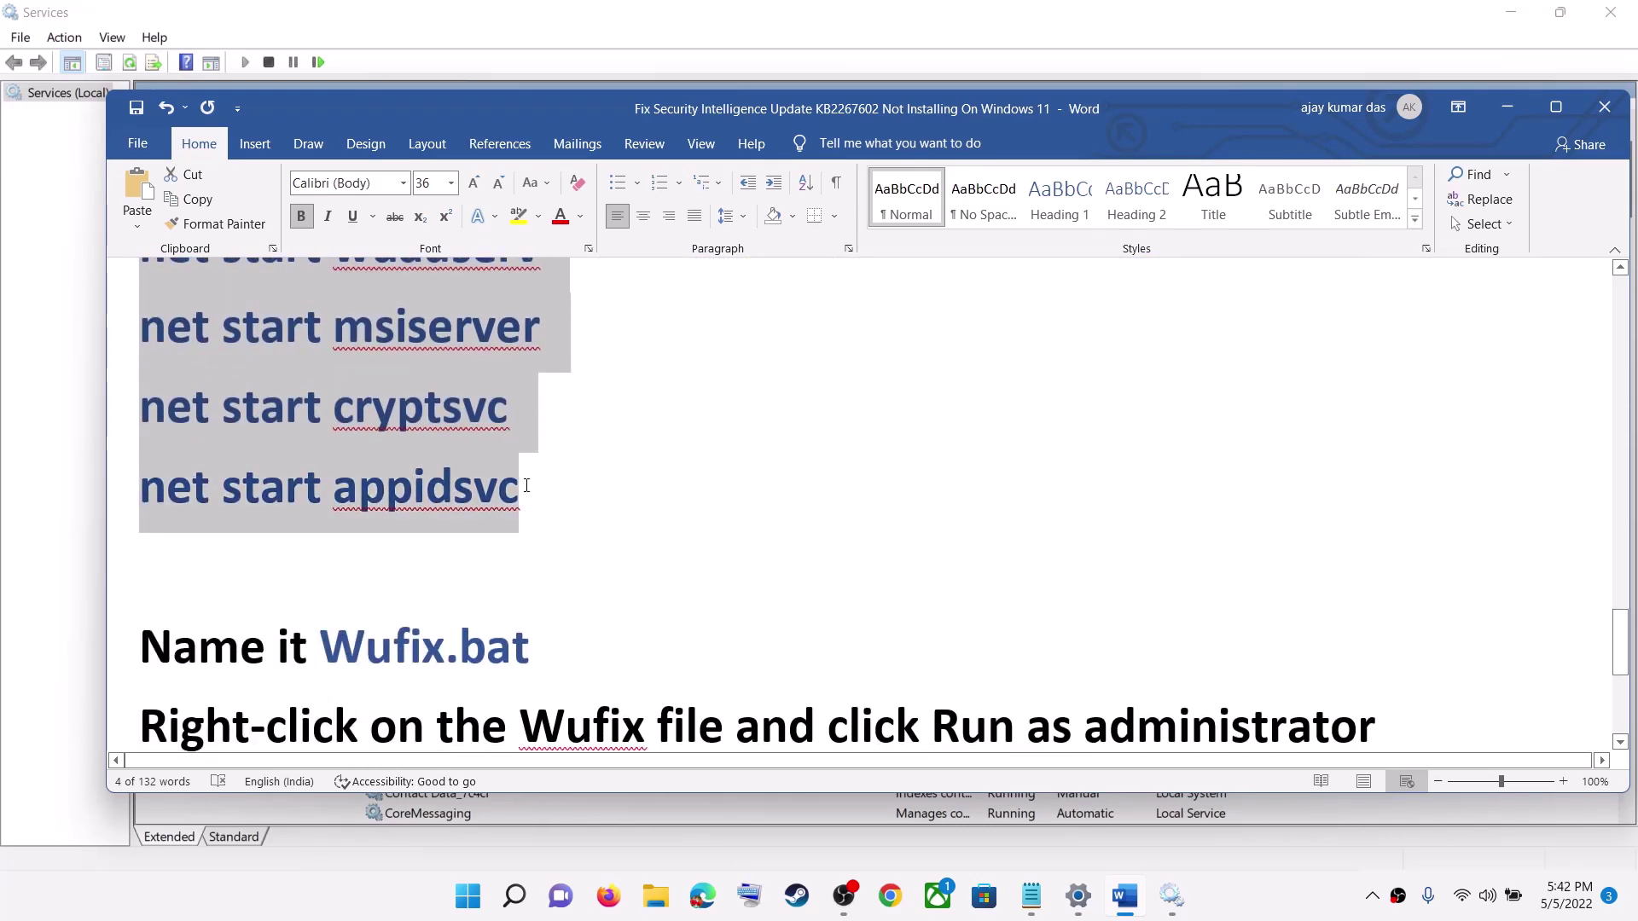
{"action": "right_click", "coordinate": [360, 423]}
{"action": "left_click", "coordinate": [396, 435]}
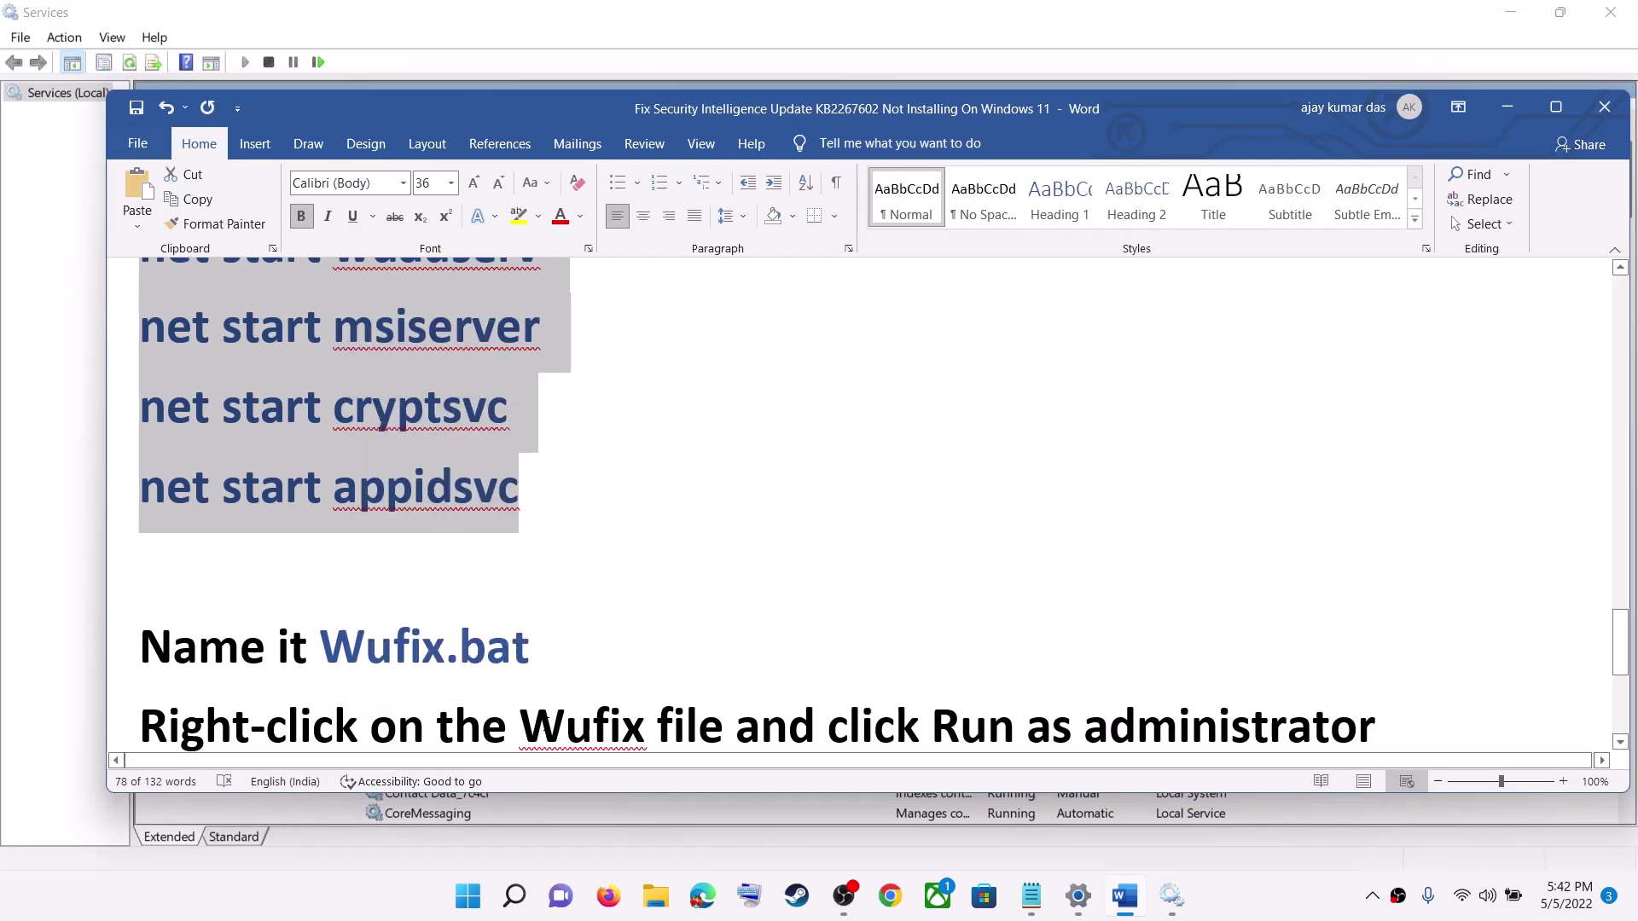
{"action": "left_click", "coordinate": [476, 900]}
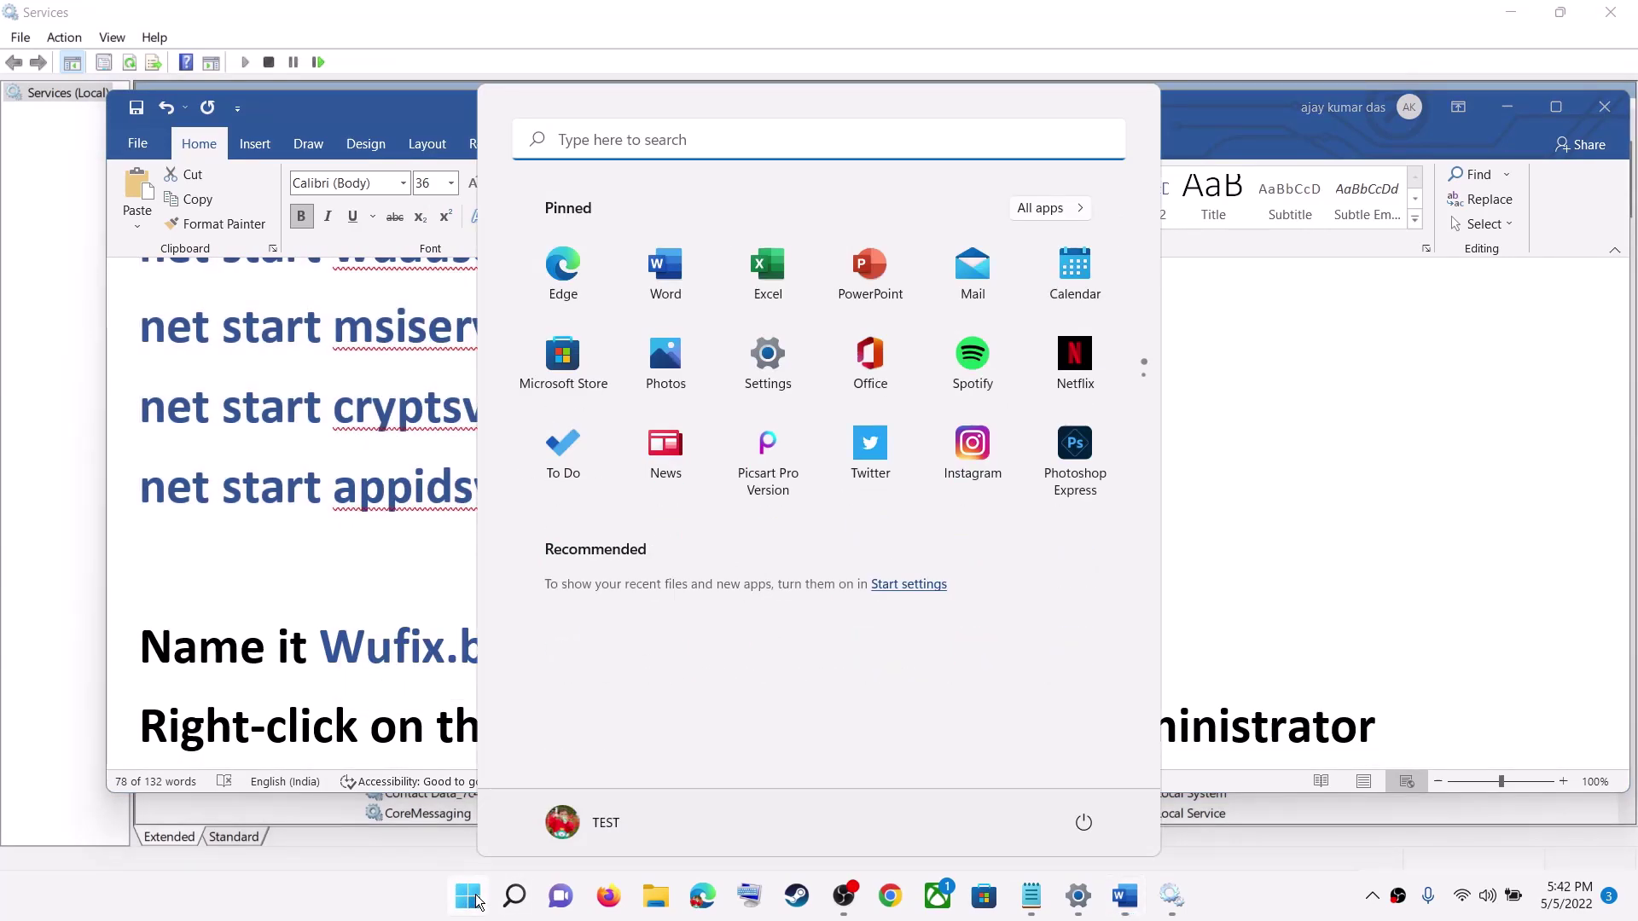
Step: Open Notepad and paste the copied reset commands into it
{"action": "type", "text": "note"}
{"action": "left_click", "coordinate": [529, 318]}
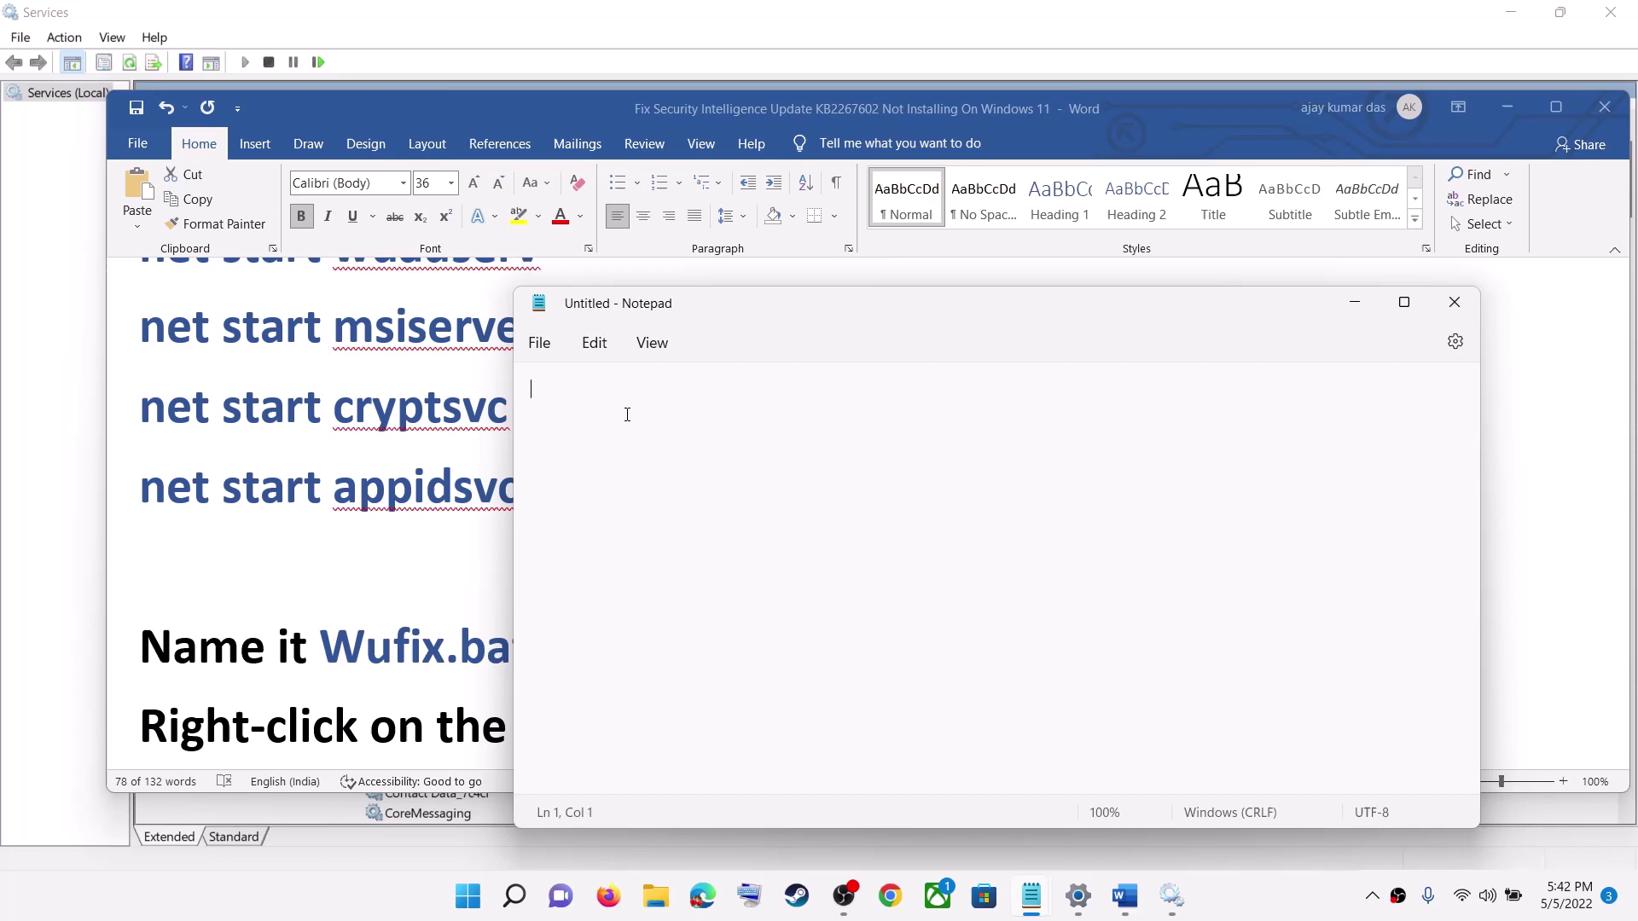
{"action": "right_click", "coordinate": [539, 396]}
{"action": "left_click", "coordinate": [674, 571]}
Step: Save the note to the Desktop, naming it Wufix.bat copied from the guide
{"action": "left_click", "coordinate": [538, 344]}
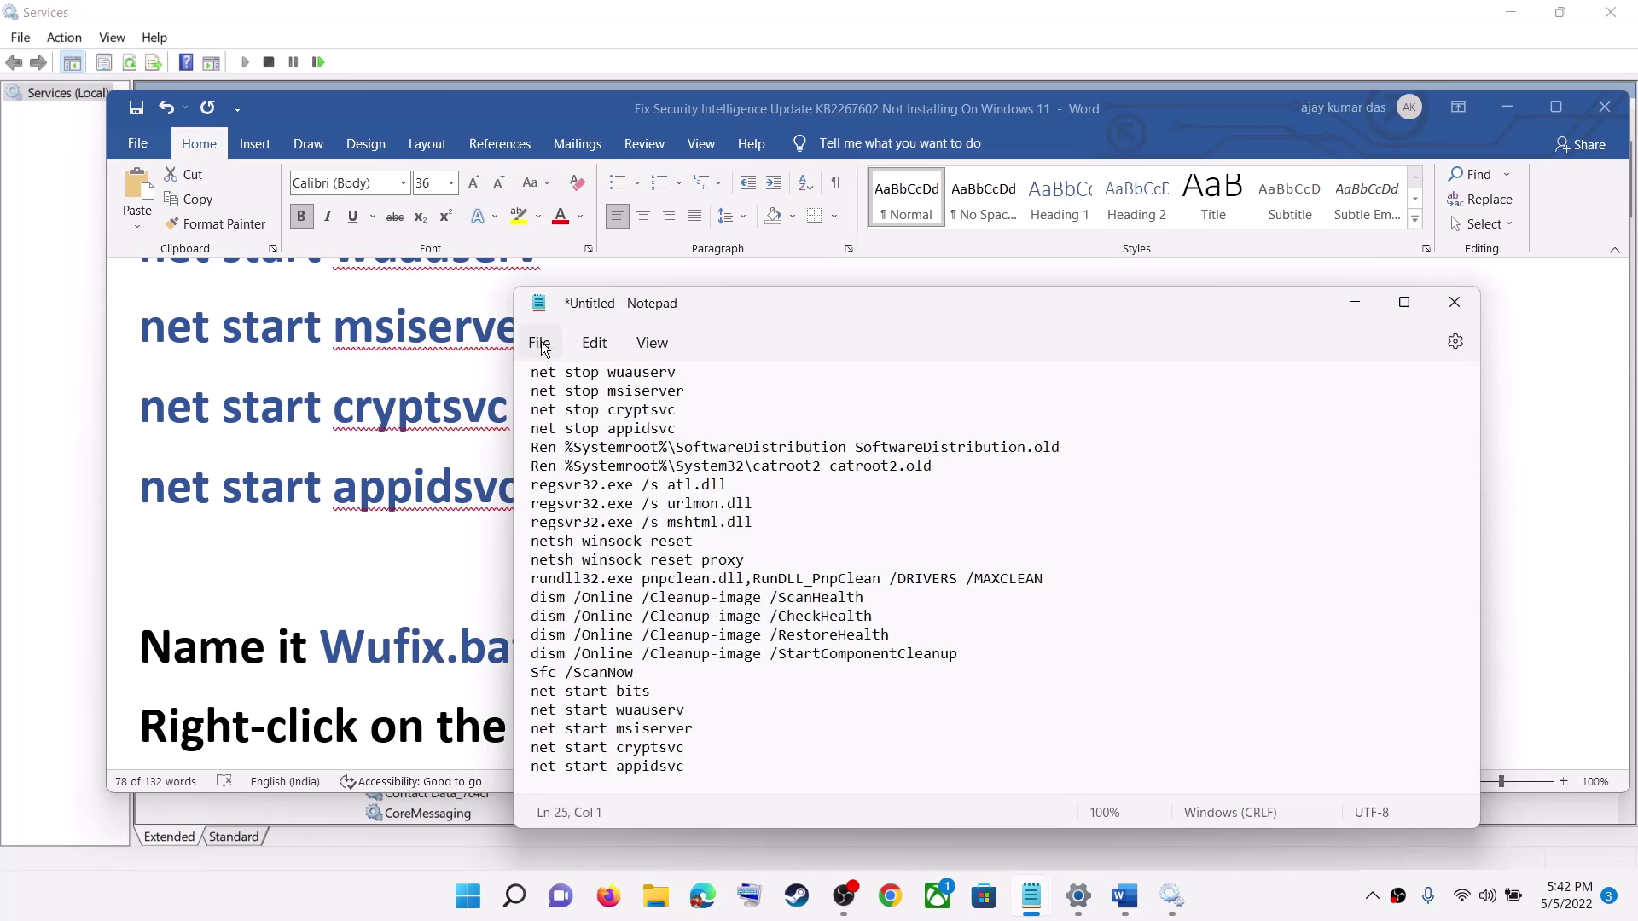
{"action": "left_click", "coordinate": [597, 520]}
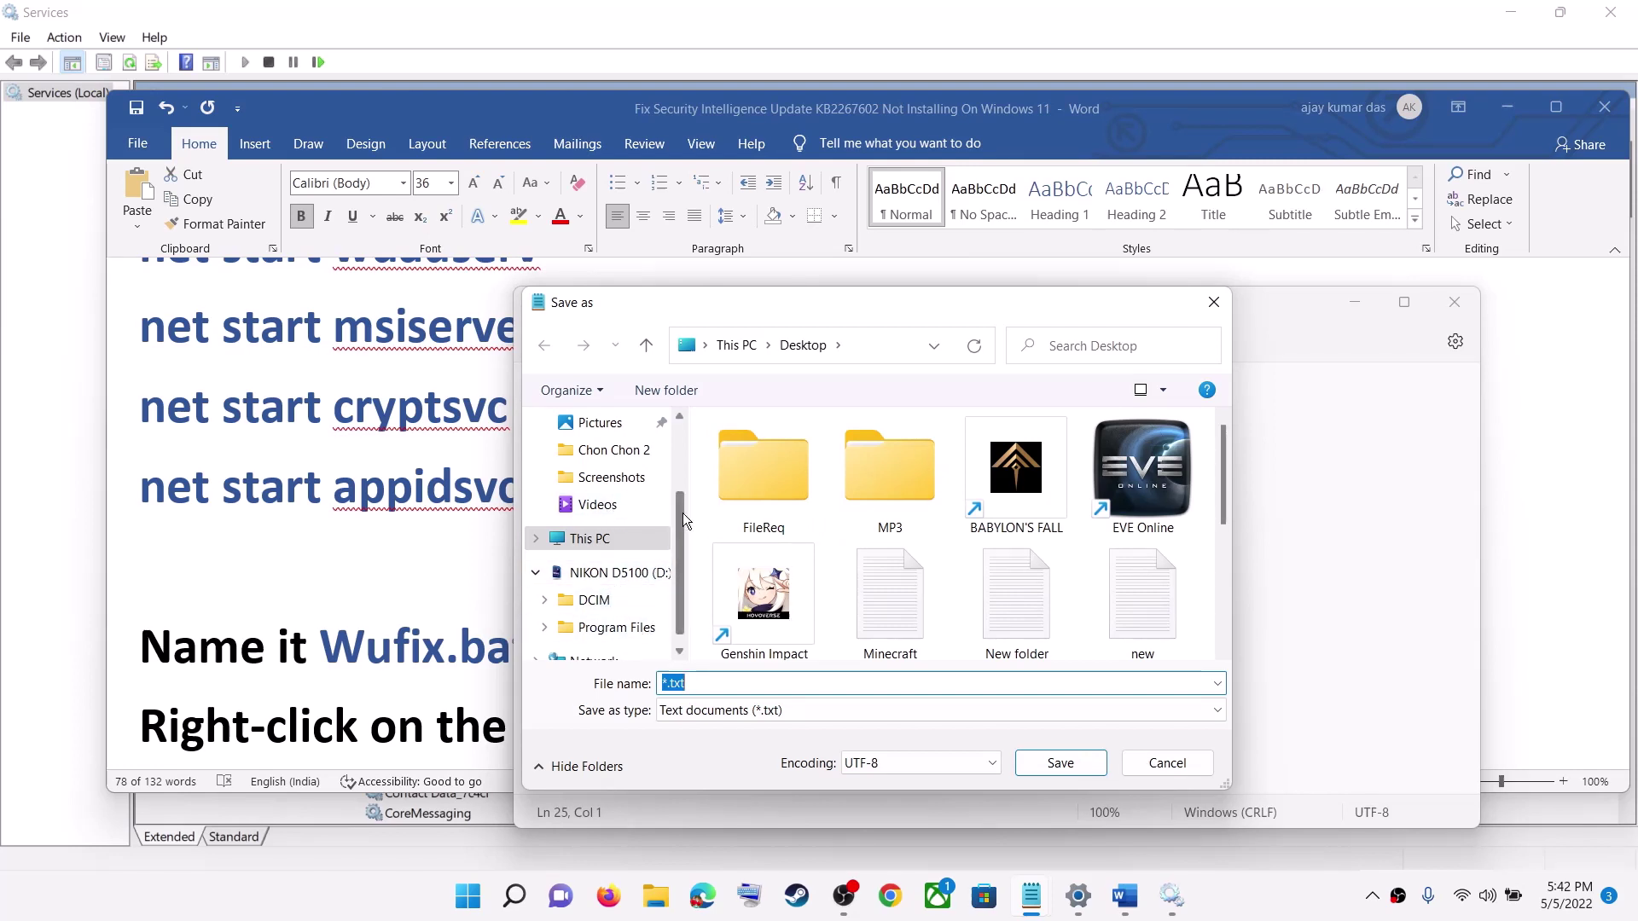
{"action": "scroll", "coordinate": [612, 495], "scroll_direction": "up", "scroll_amount": 2}
{"action": "left_click", "coordinate": [613, 461]}
{"action": "left_click", "coordinate": [1125, 896]}
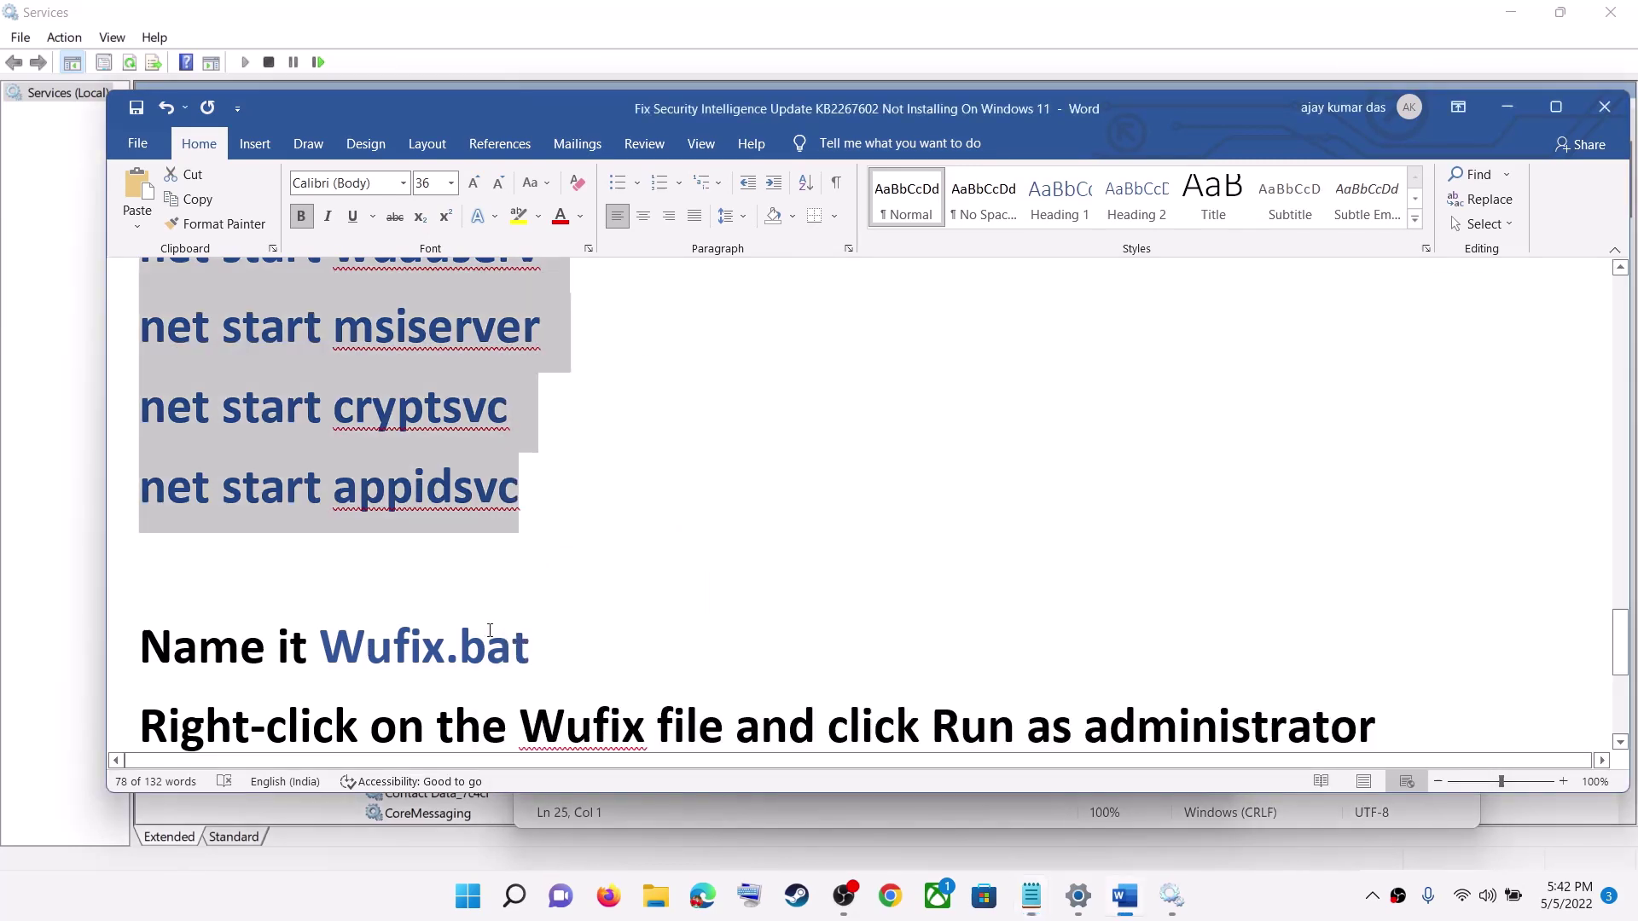
{"action": "double_click", "coordinate": [382, 639]}
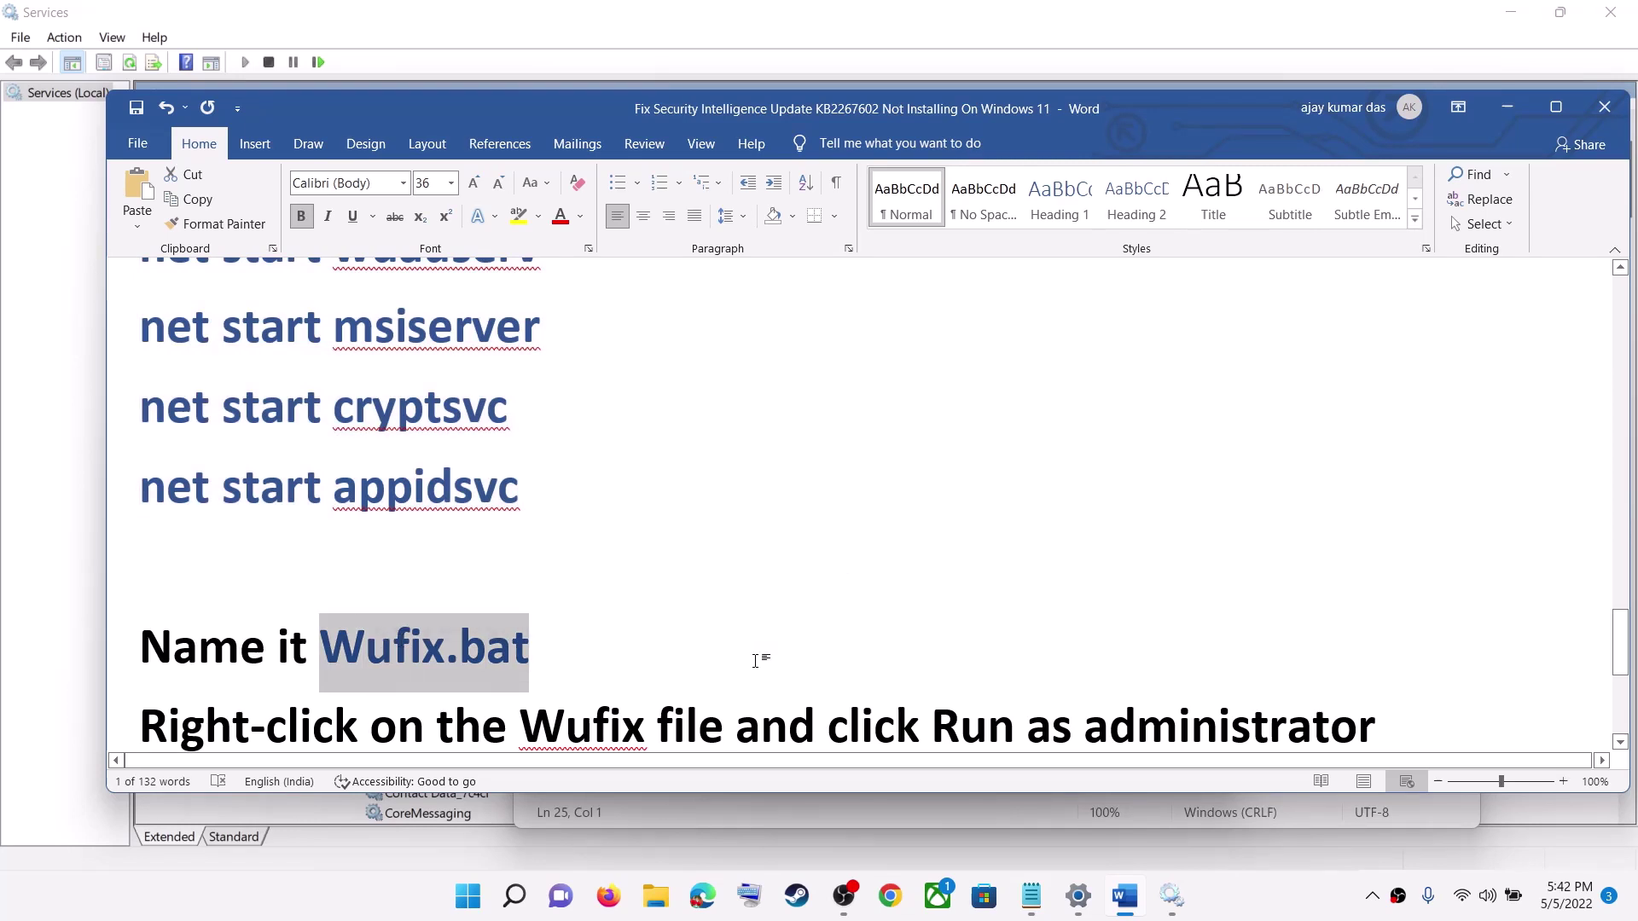
{"action": "key", "text": "ctrl+c"}
{"action": "key", "text": "alt+Tab"}
{"action": "key", "text": "alt+n"}
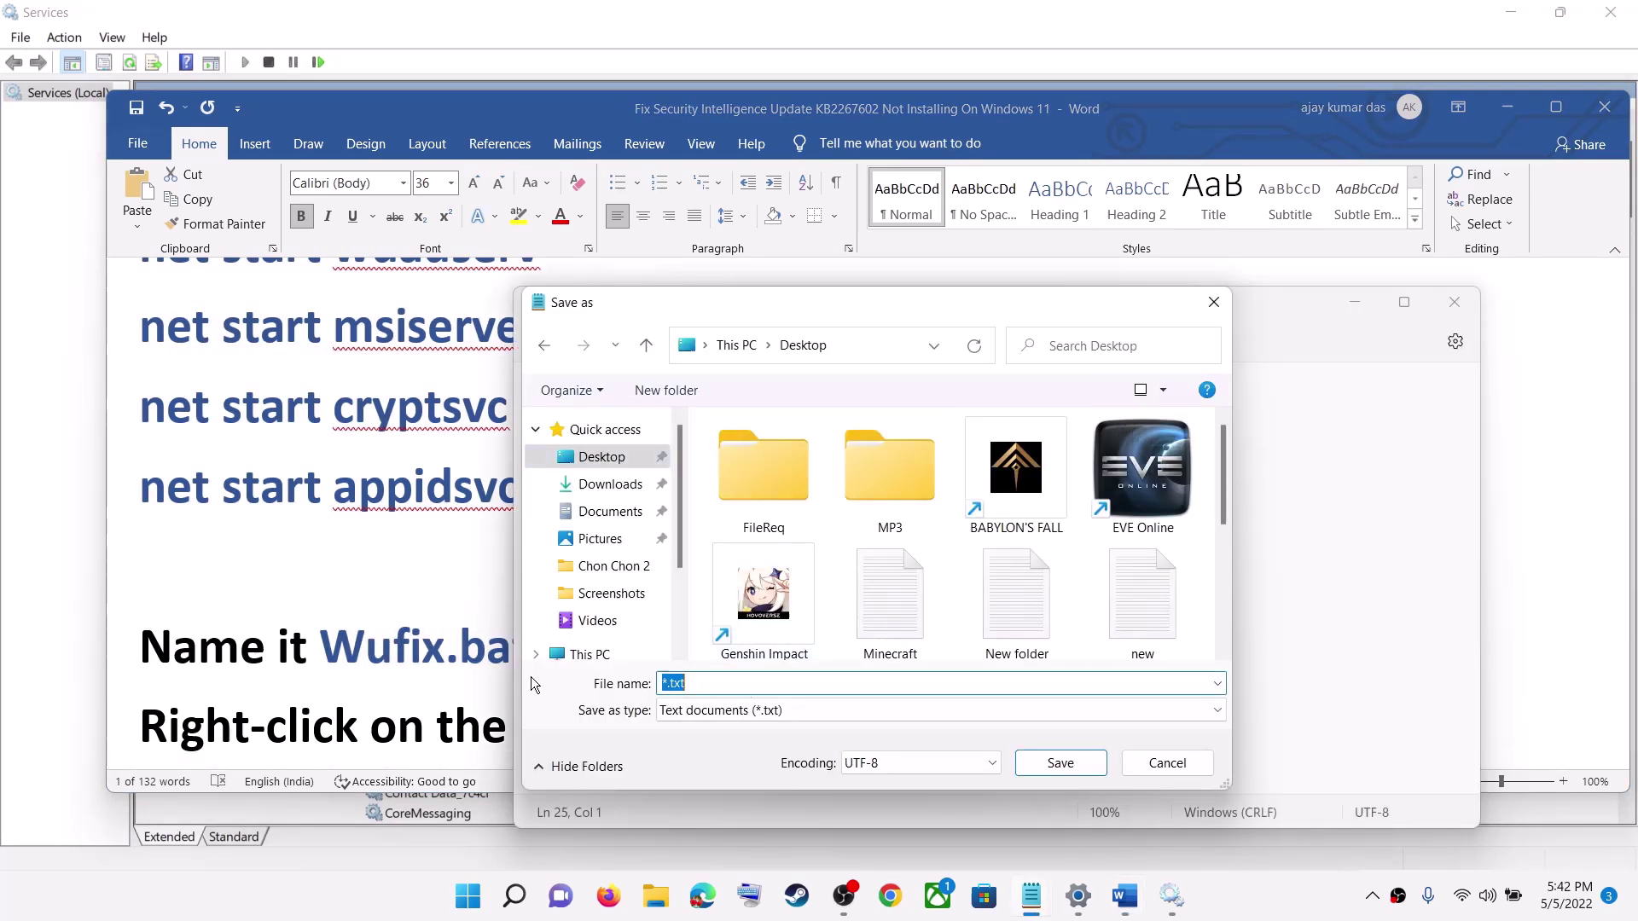
{"action": "key", "text": "ctrl+v"}
Step: Save it with file type All files, close Notepad, and show the desktop
{"action": "left_click", "coordinate": [688, 711]}
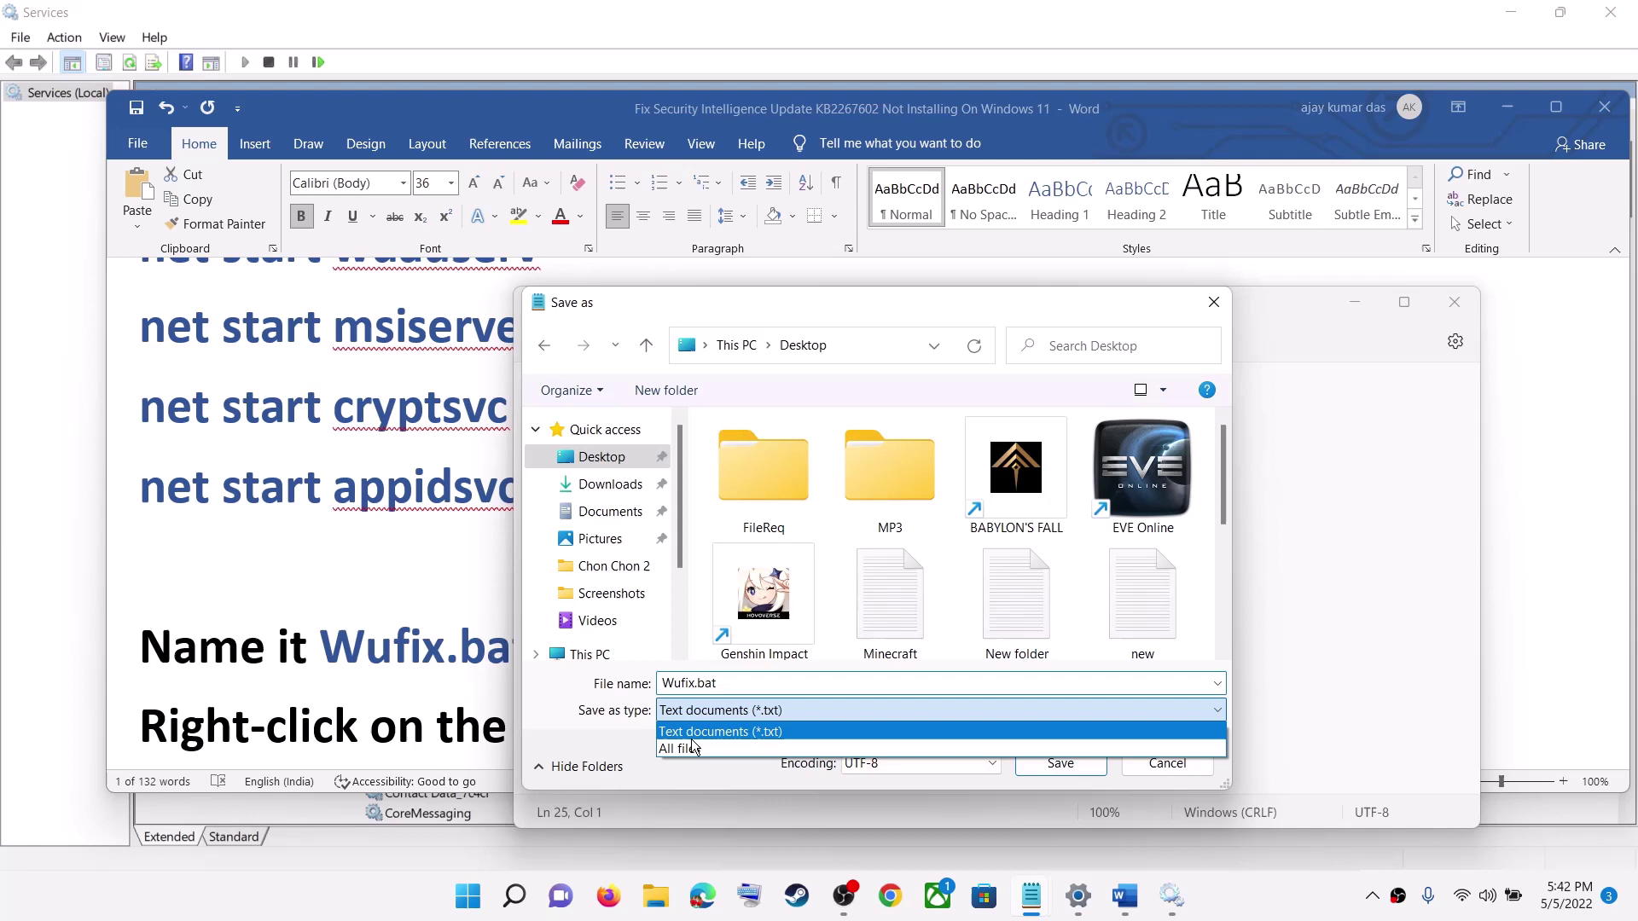
{"action": "left_click", "coordinate": [679, 750]}
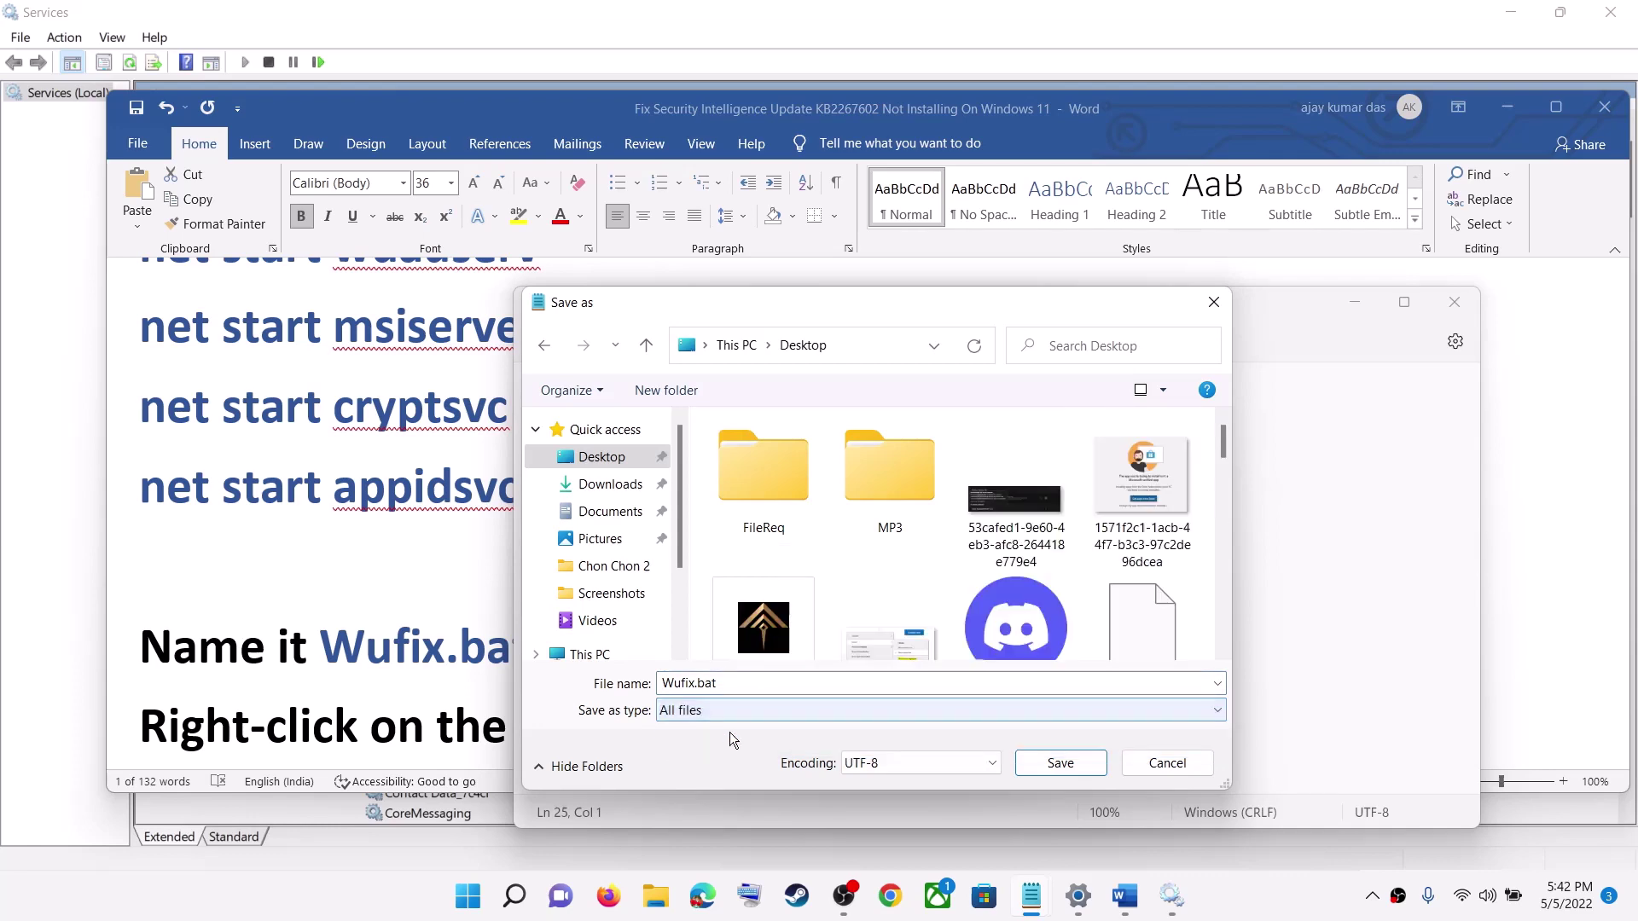
{"action": "left_click", "coordinate": [1060, 763]}
{"action": "left_click", "coordinate": [1459, 303]}
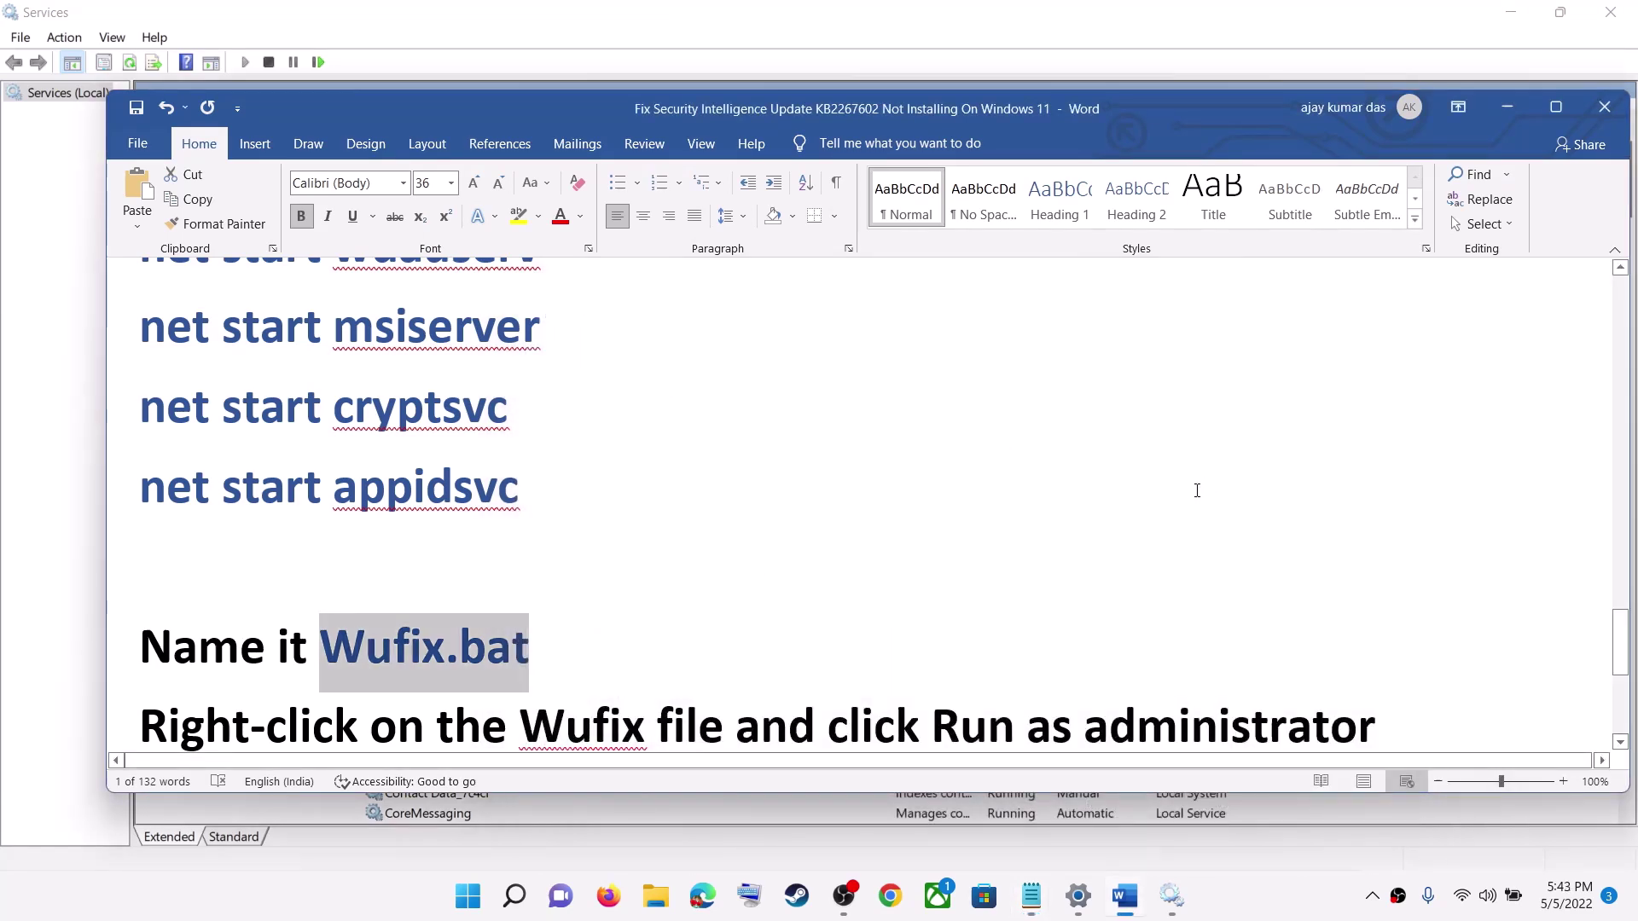
{"action": "key", "text": "super+d"}
Step: Run Wufix.bat from the desktop as administrator and move the Command Prompt window aside
{"action": "left_click", "coordinate": [610, 762]}
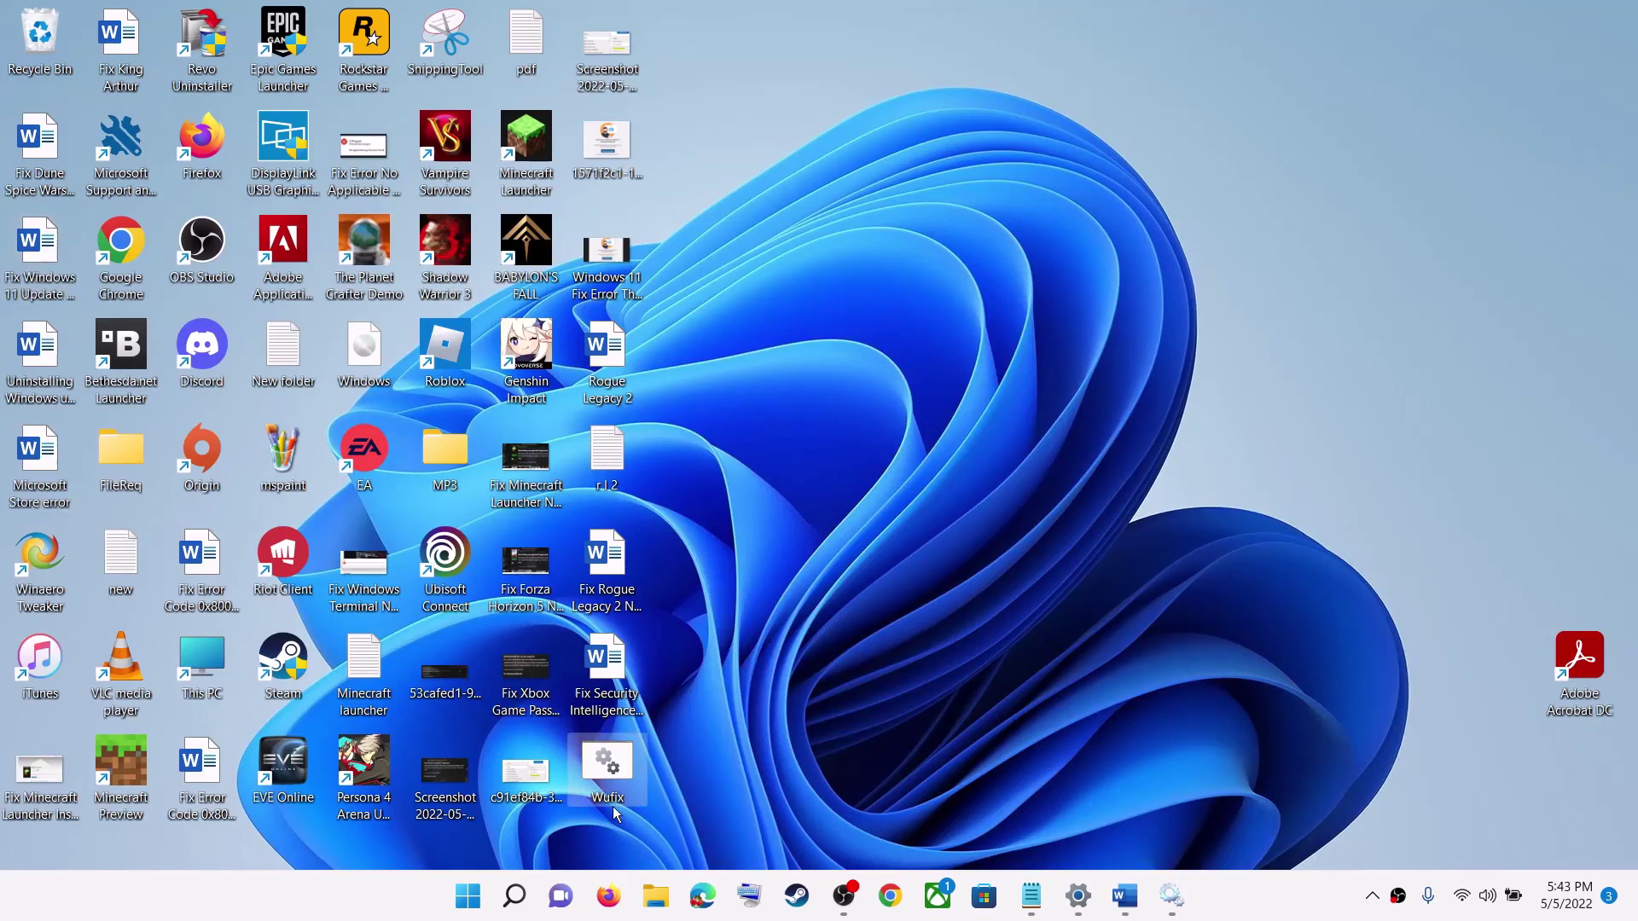
{"action": "right_click", "coordinate": [608, 762]}
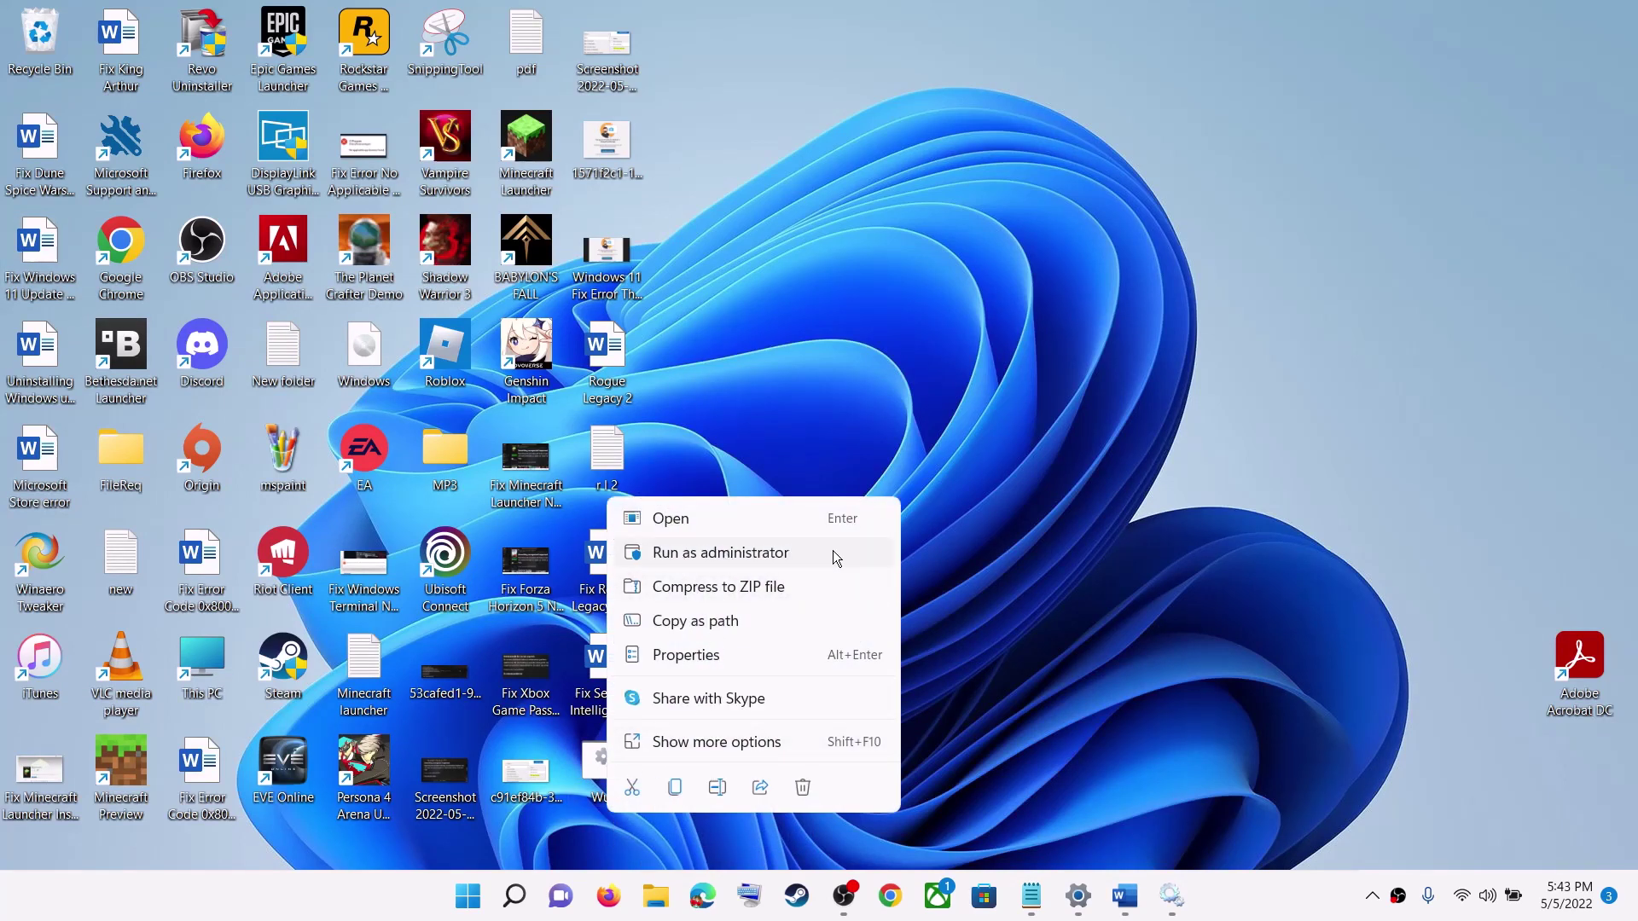
{"action": "right_click", "coordinate": [603, 773]}
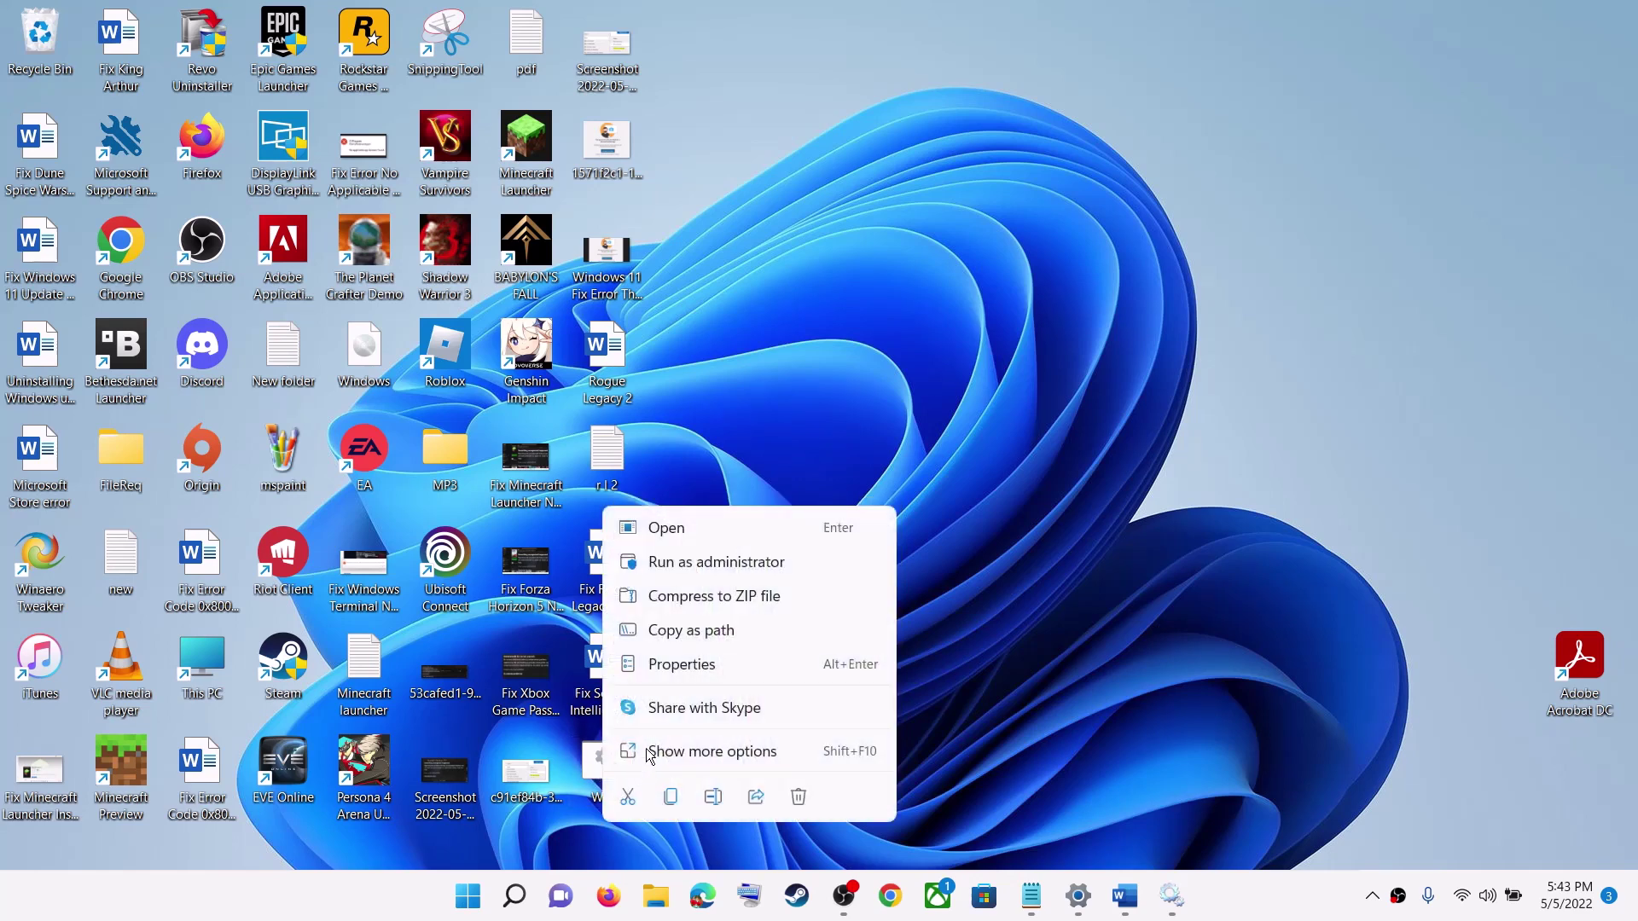
{"action": "left_click", "coordinate": [768, 563]}
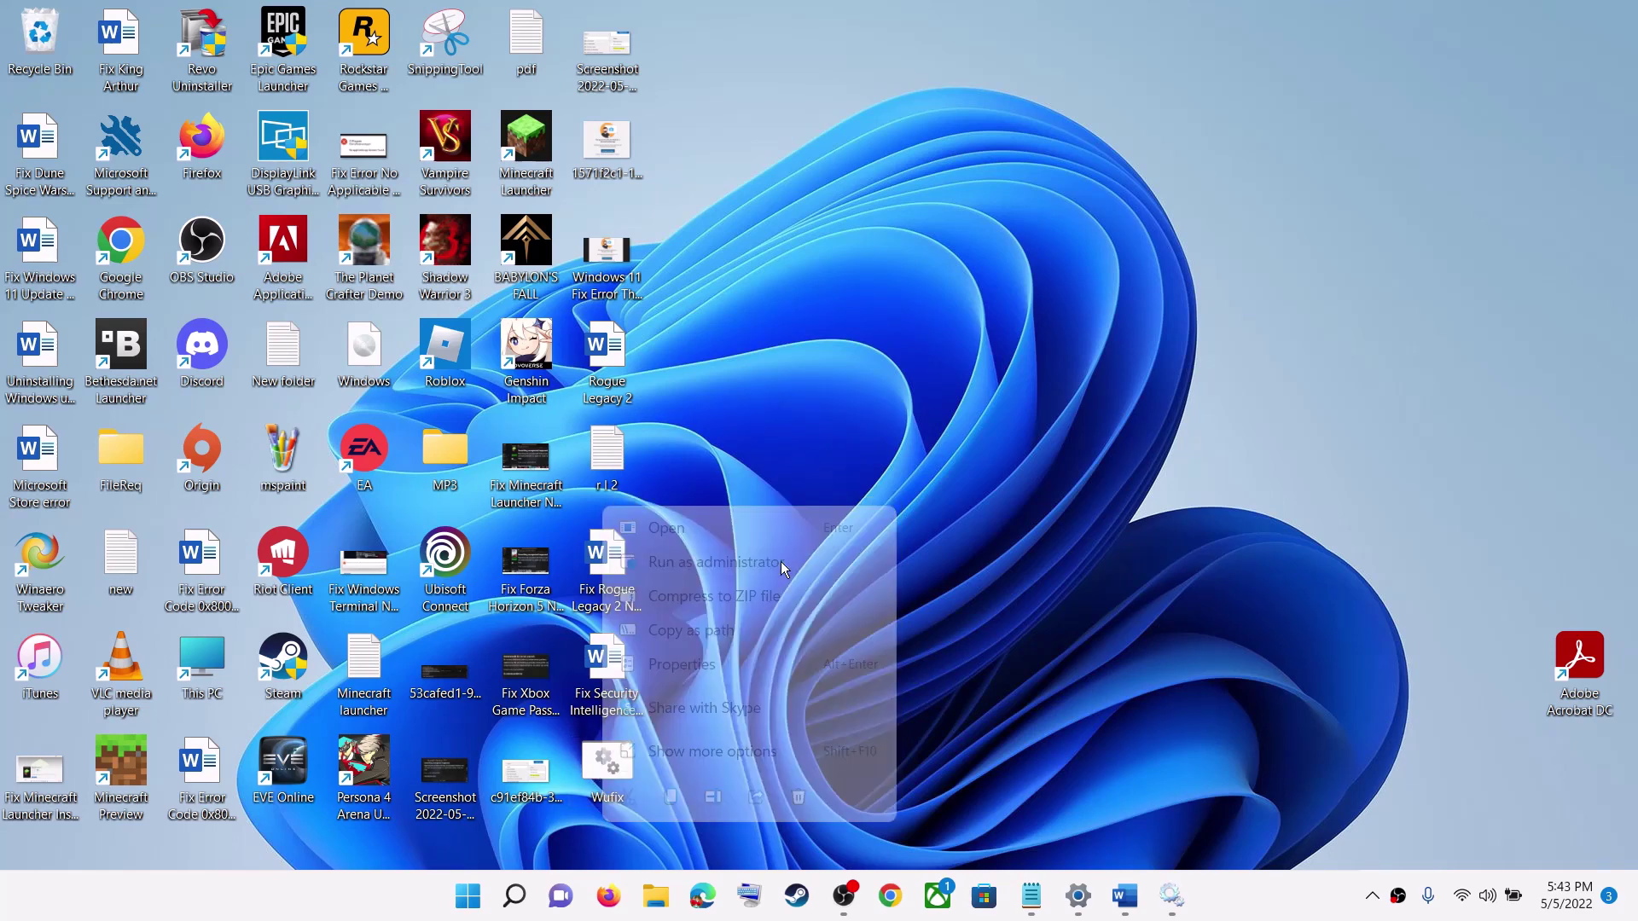
{"action": "left_click", "coordinate": [785, 611]}
{"action": "type", "text": "SC config trustedinstaller start=auto net stop bits"}
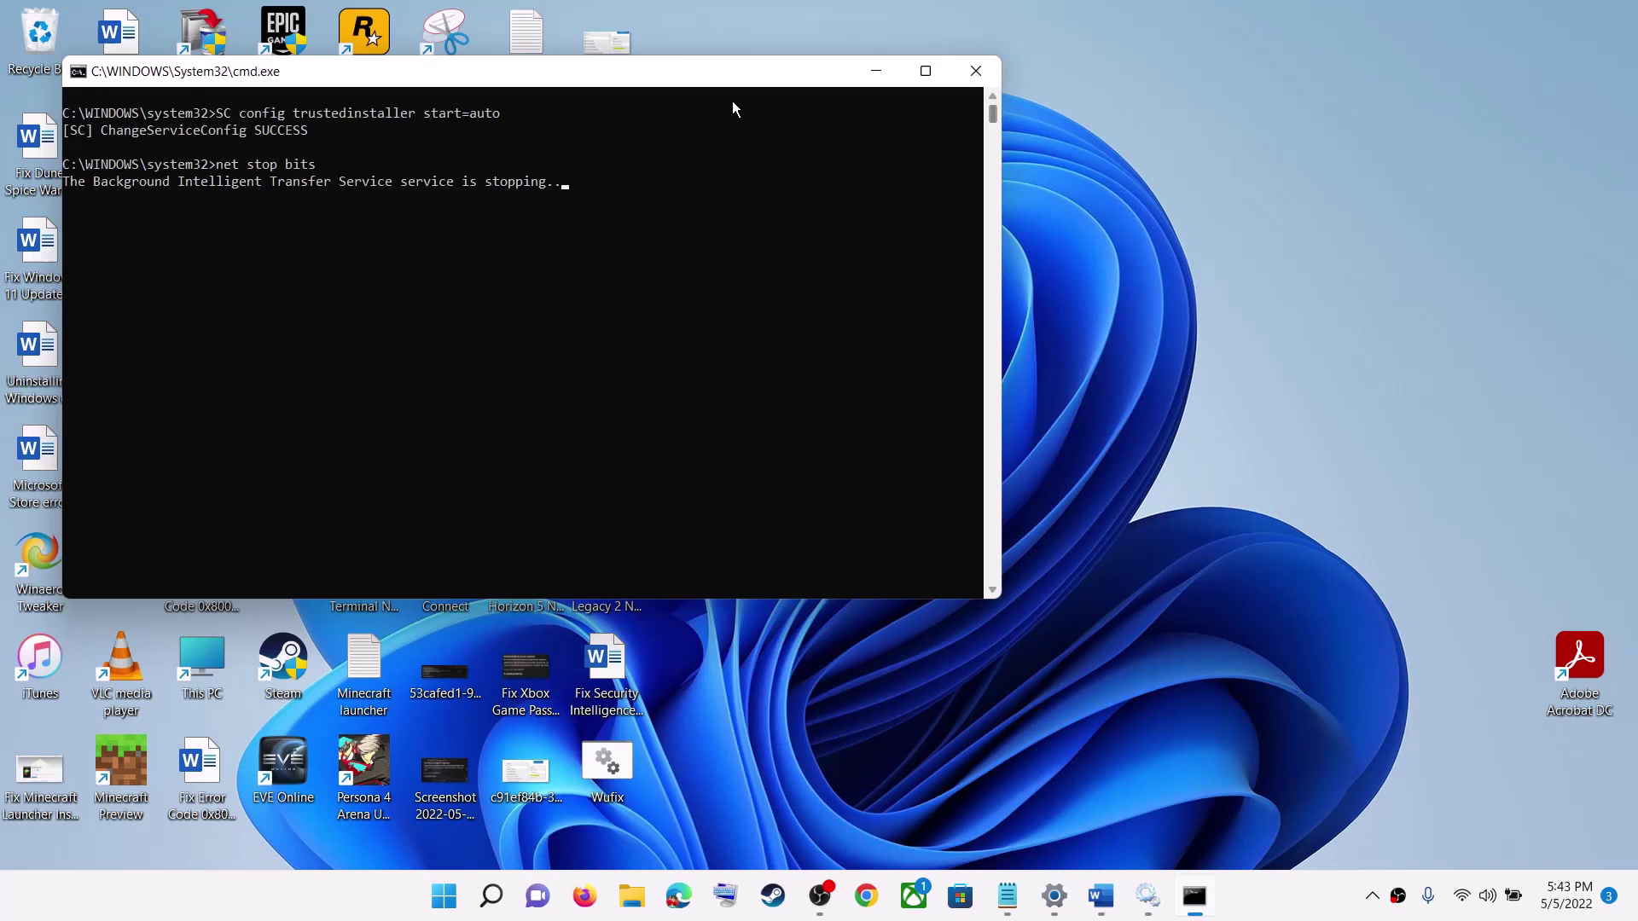
{"action": "left_click_drag", "start_coordinate": [732, 101], "coordinate": [939, 254]}
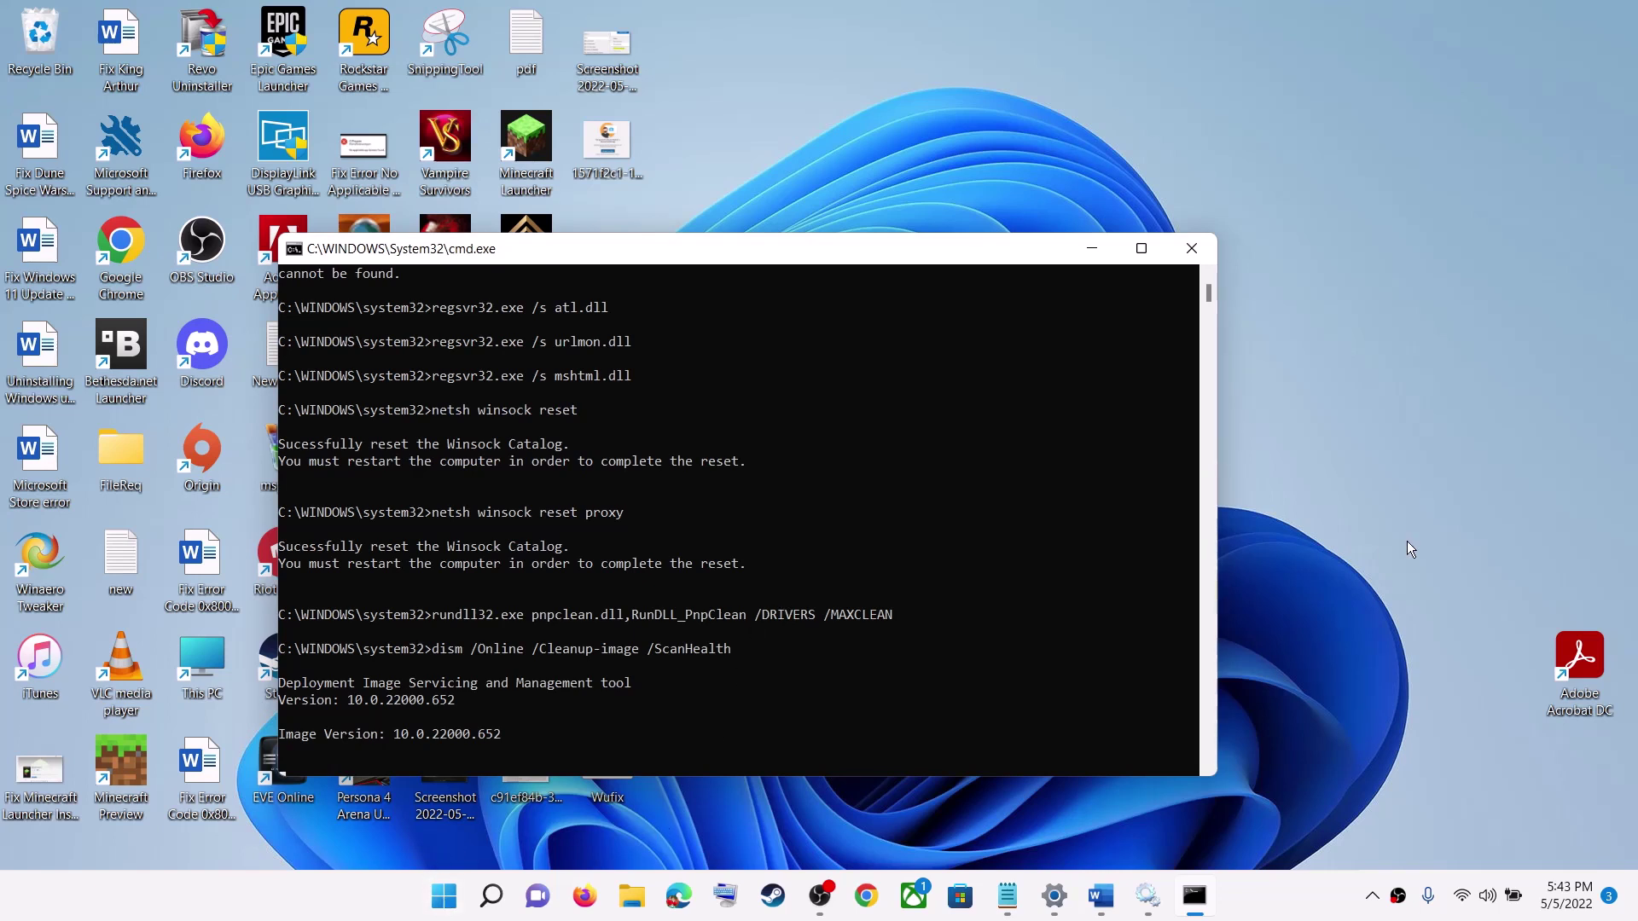
Step: Scroll the guide to Step 4 and select the whole microsoft.com Windows 11 download link
{"action": "left_click", "coordinate": [1106, 909]}
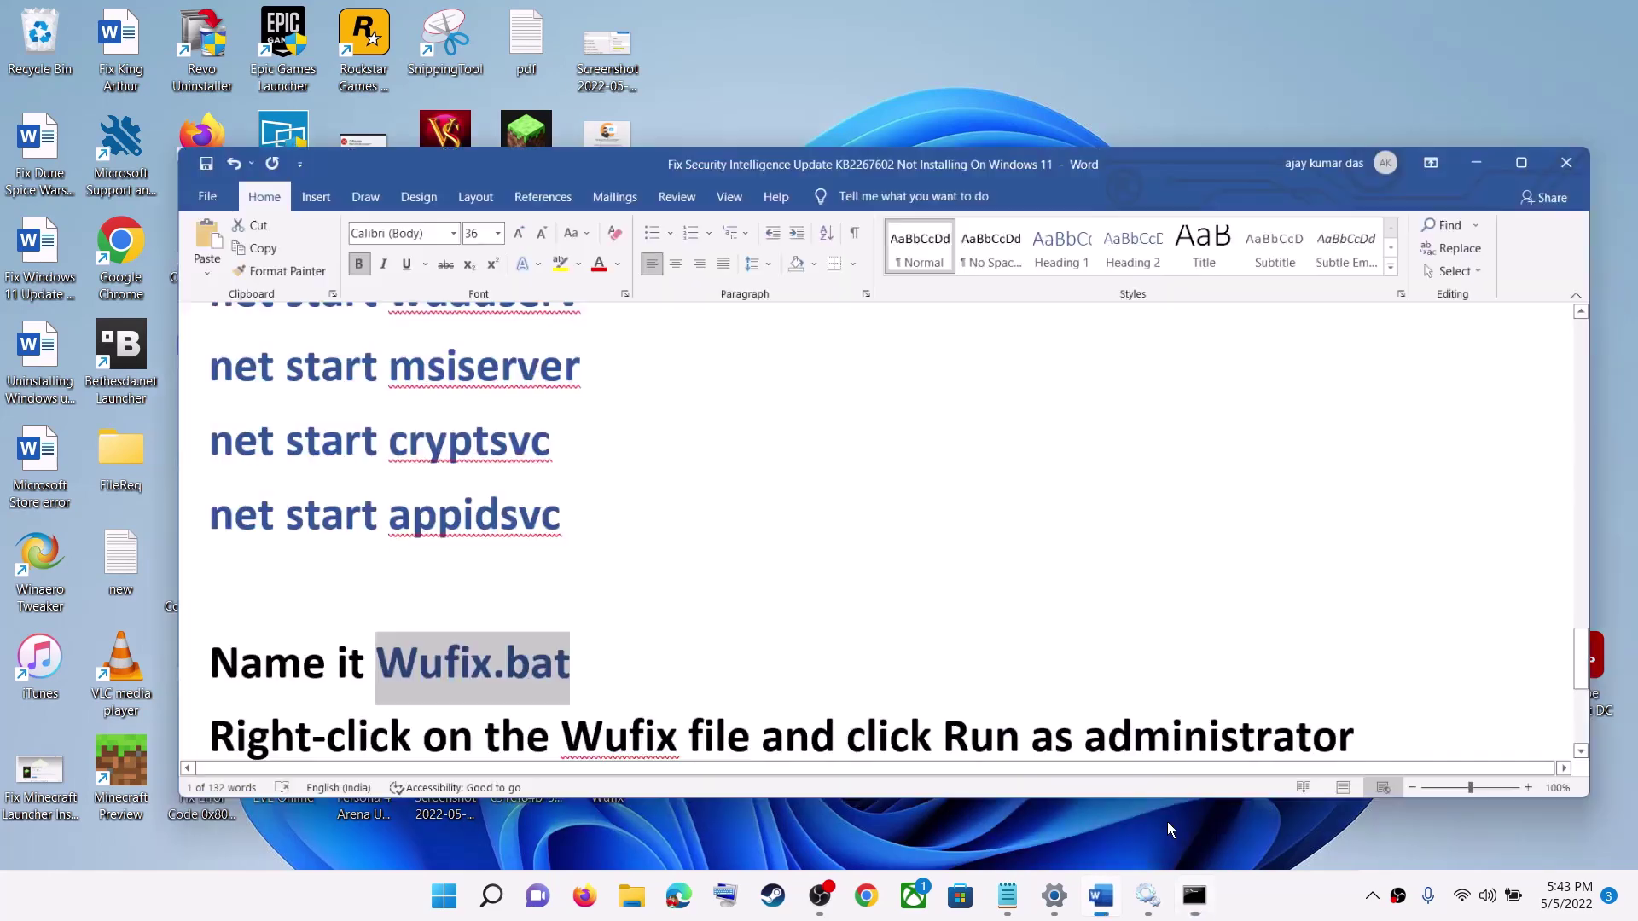
{"action": "scroll", "coordinate": [427, 462], "scroll_direction": "down", "scroll_amount": 5}
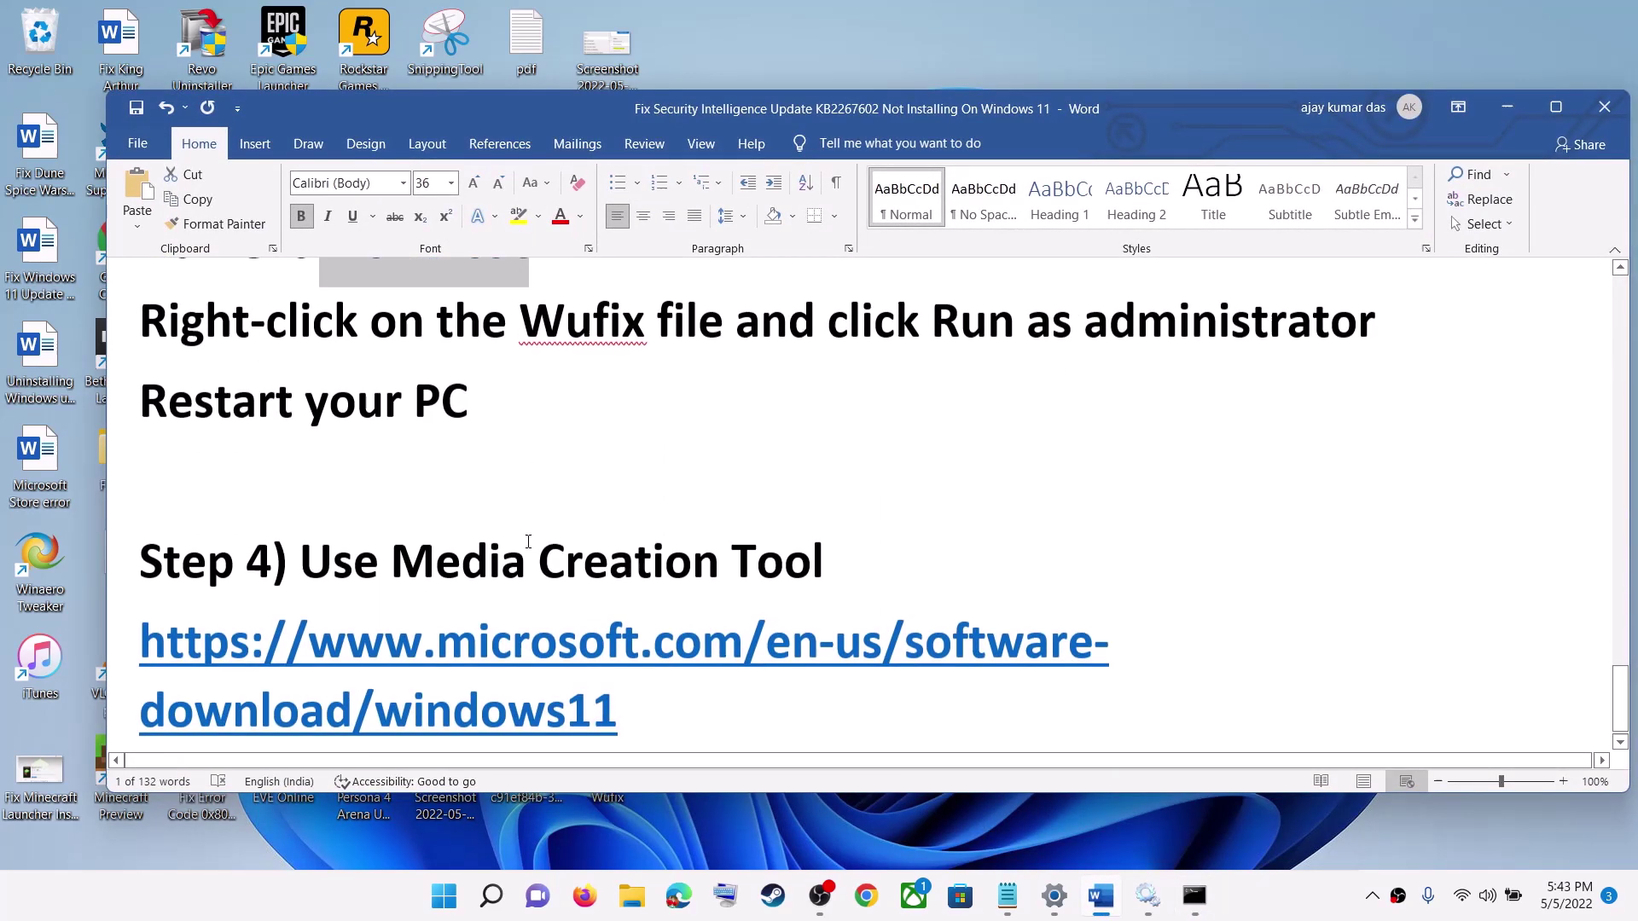
{"action": "left_click_drag", "start_coordinate": [301, 546], "coordinate": [894, 543]}
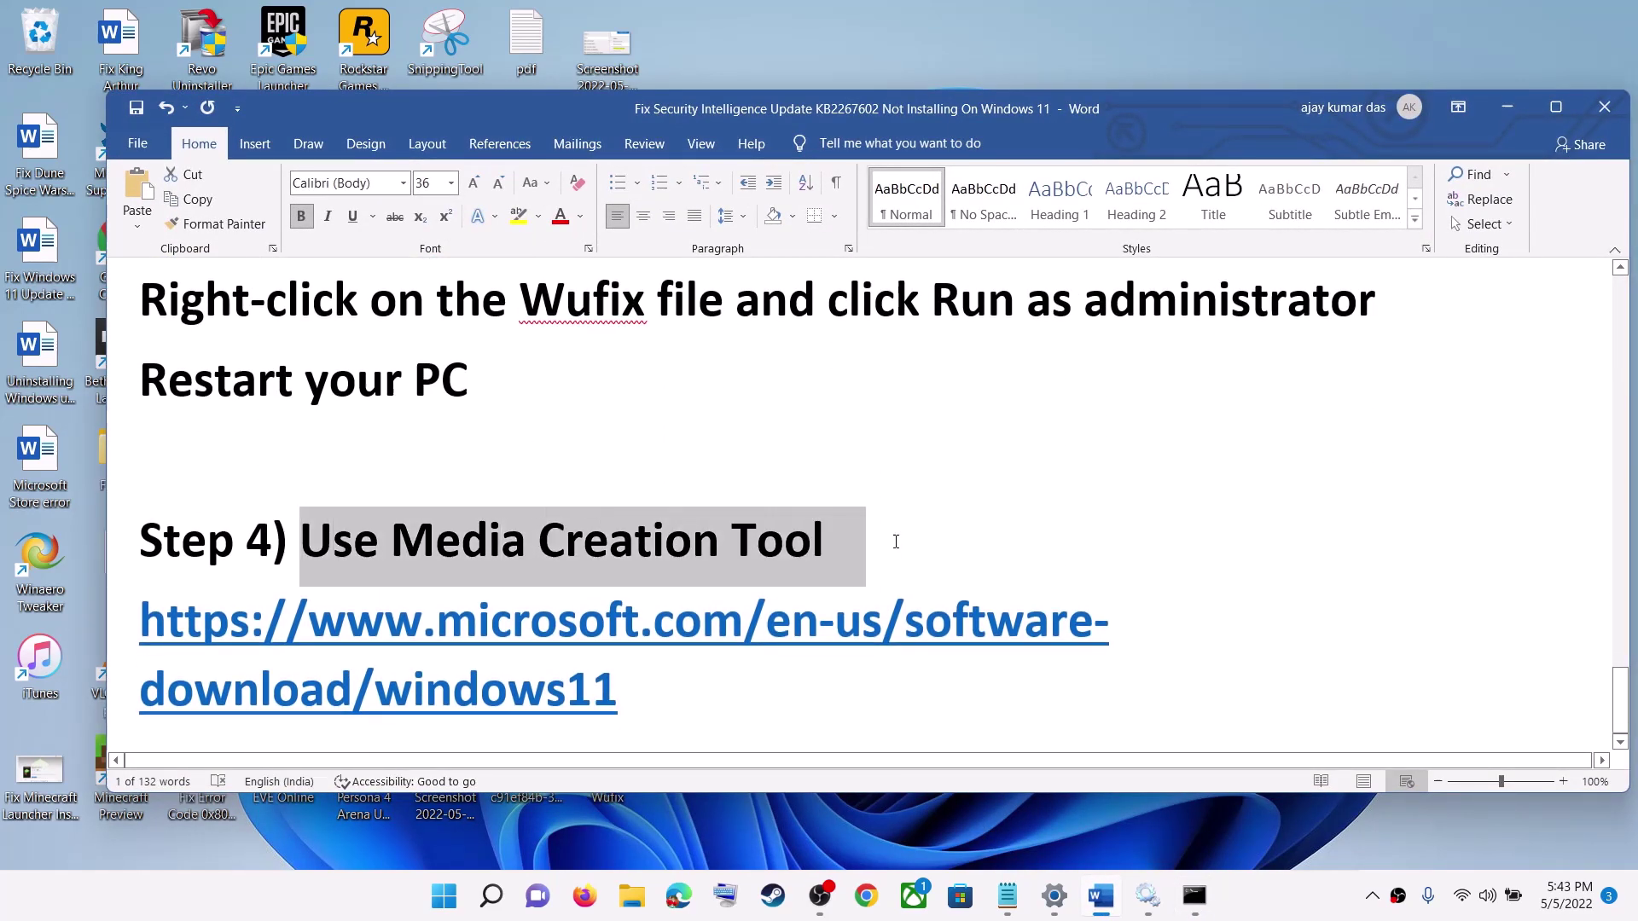
{"action": "left_click", "coordinate": [434, 559]}
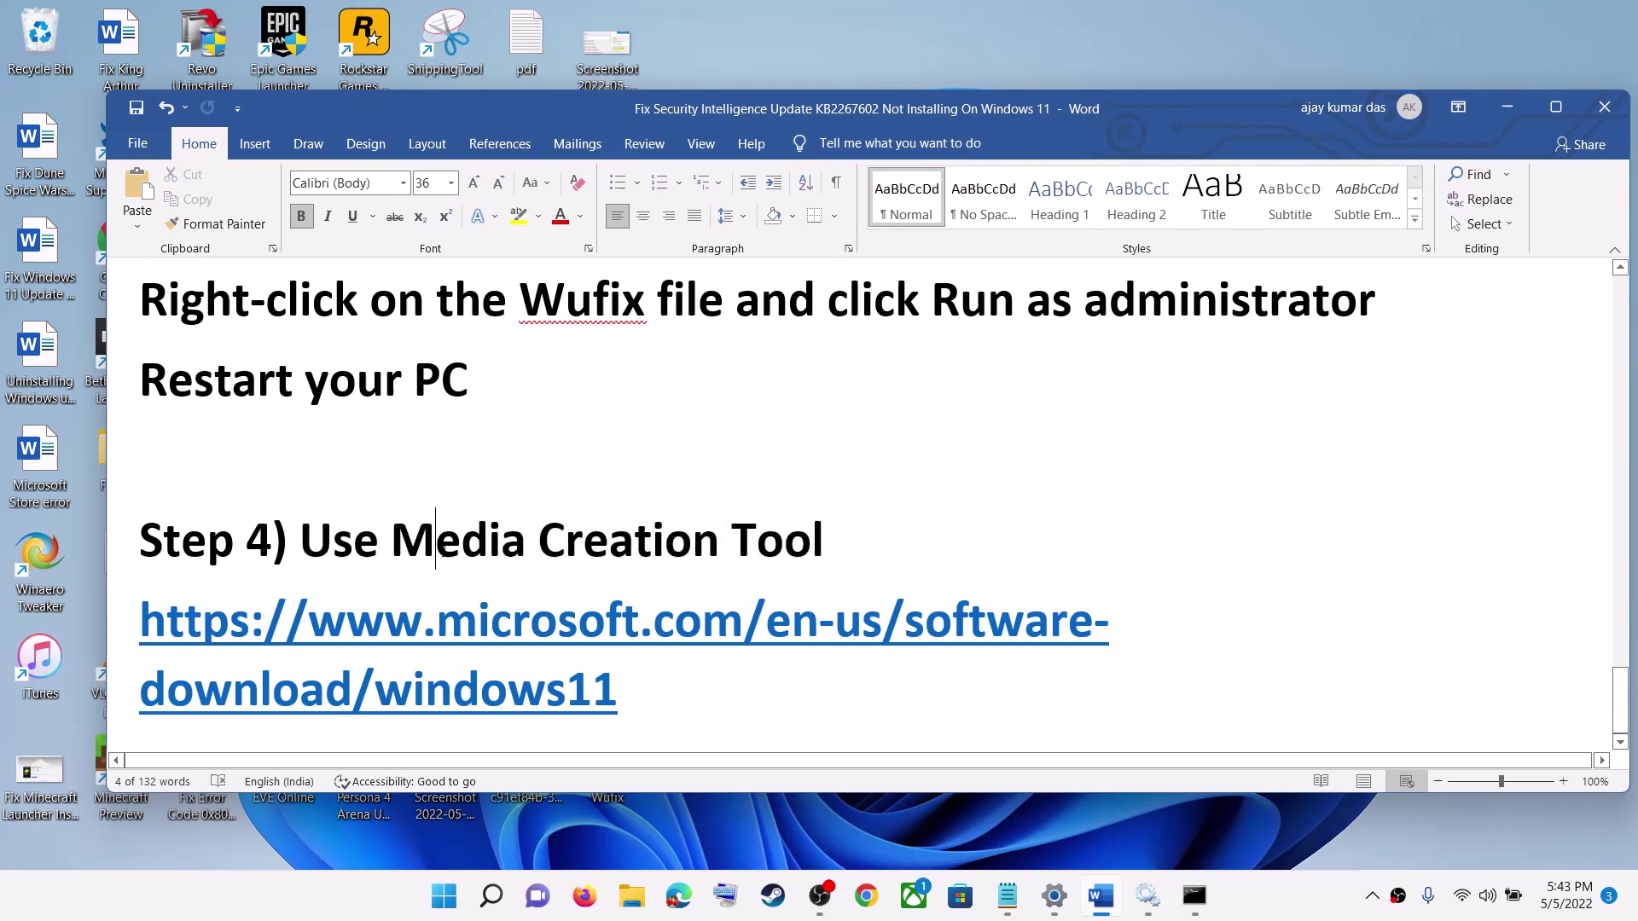
{"action": "left_click", "coordinate": [877, 531]}
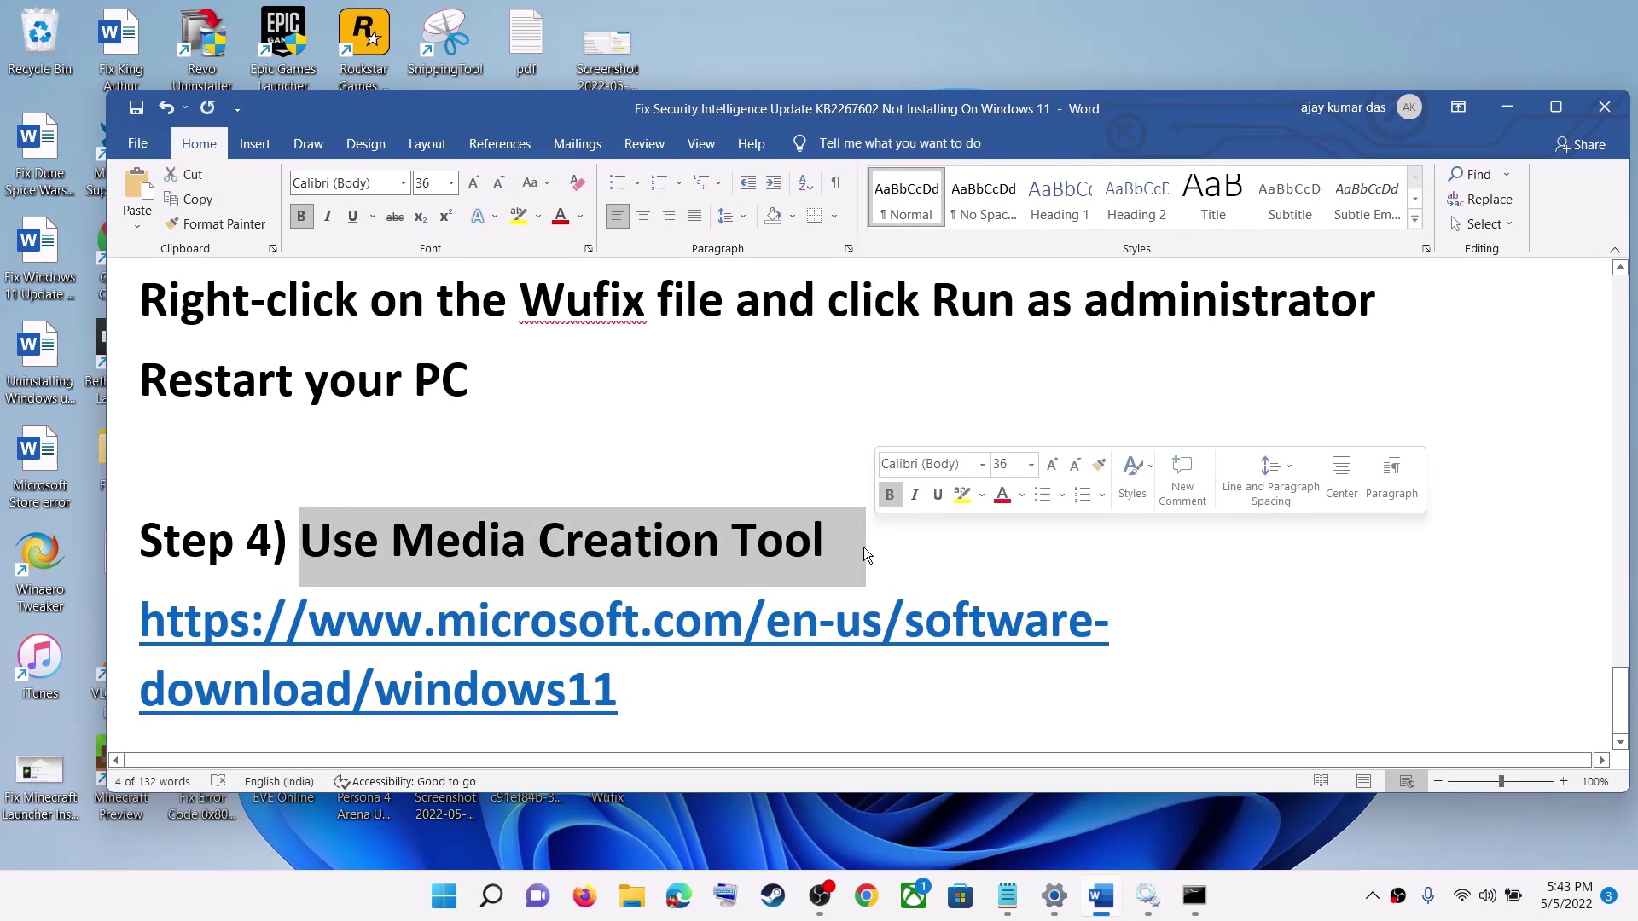
{"action": "left_click", "coordinate": [643, 691]}
{"action": "triple_click", "coordinate": [605, 688]}
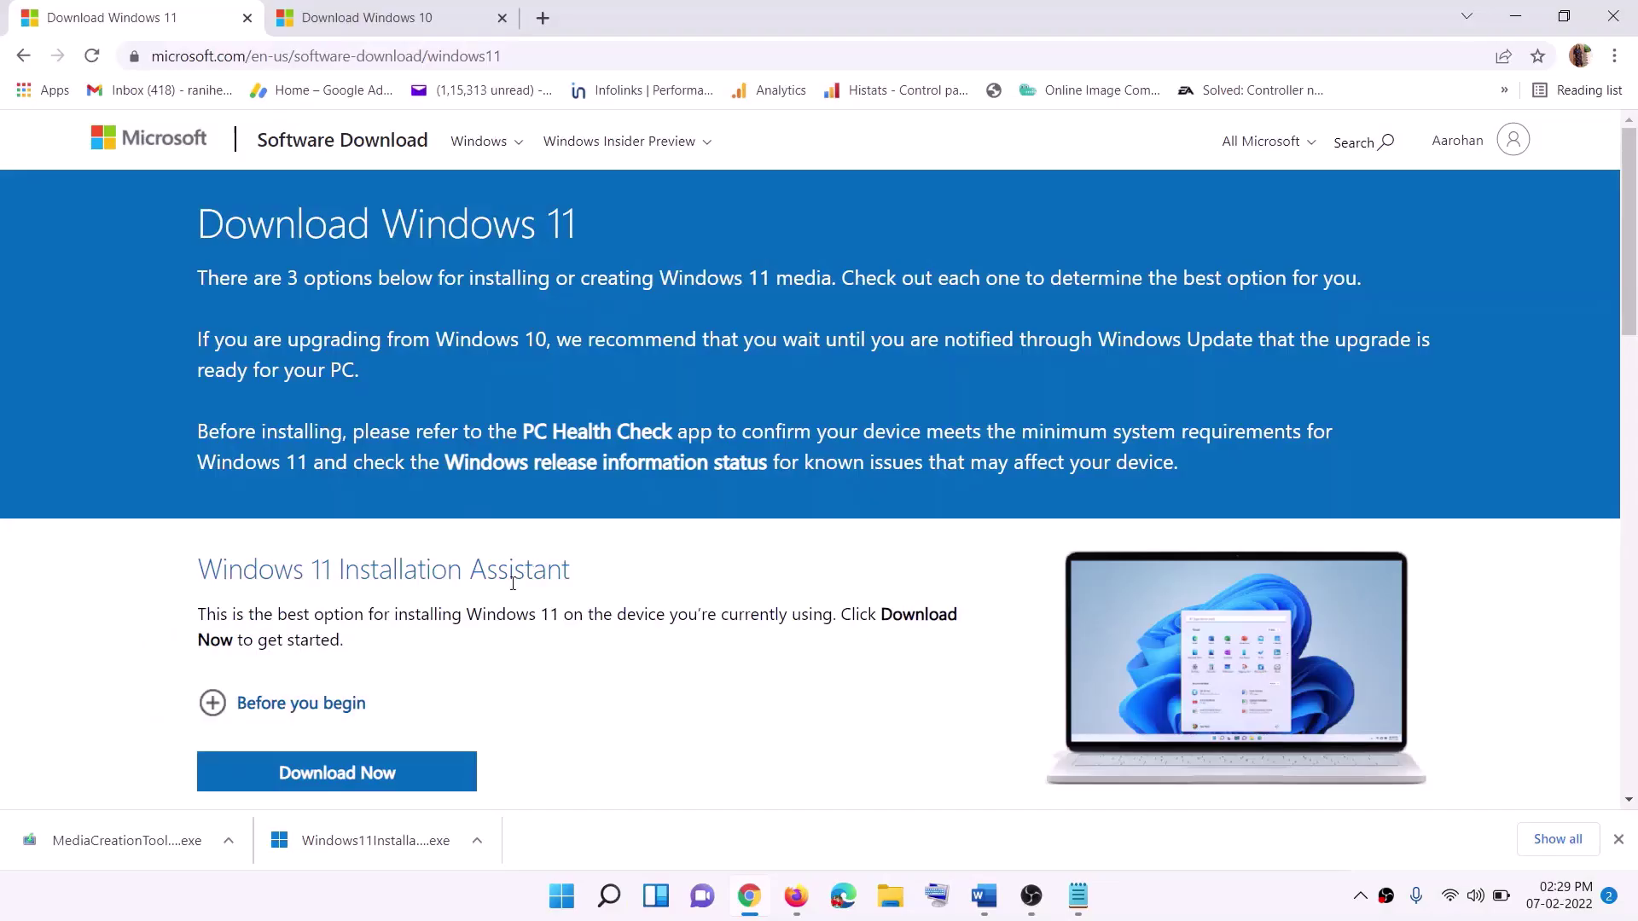
Step: Download MediaCreationTool.exe from Create Windows 11 Installation Media and run it with administrator approval
{"action": "scroll", "coordinate": [513, 583], "scroll_direction": "down", "scroll_amount": 5}
{"action": "left_click_drag", "start_coordinate": [309, 507], "coordinate": [473, 506]}
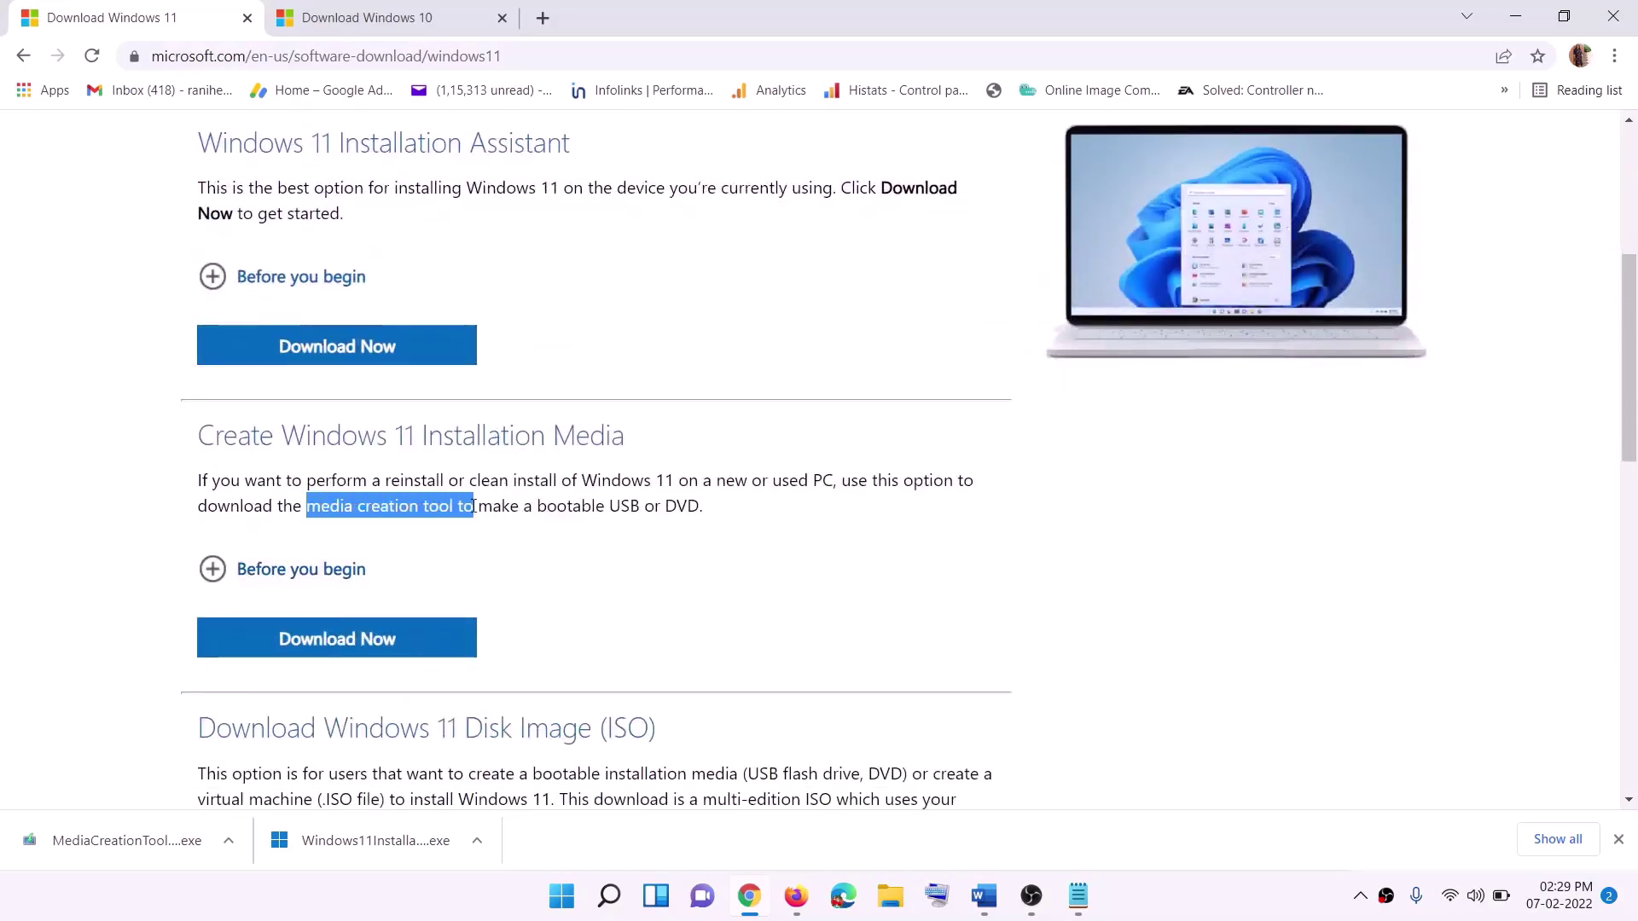
{"action": "left_click", "coordinate": [327, 646]}
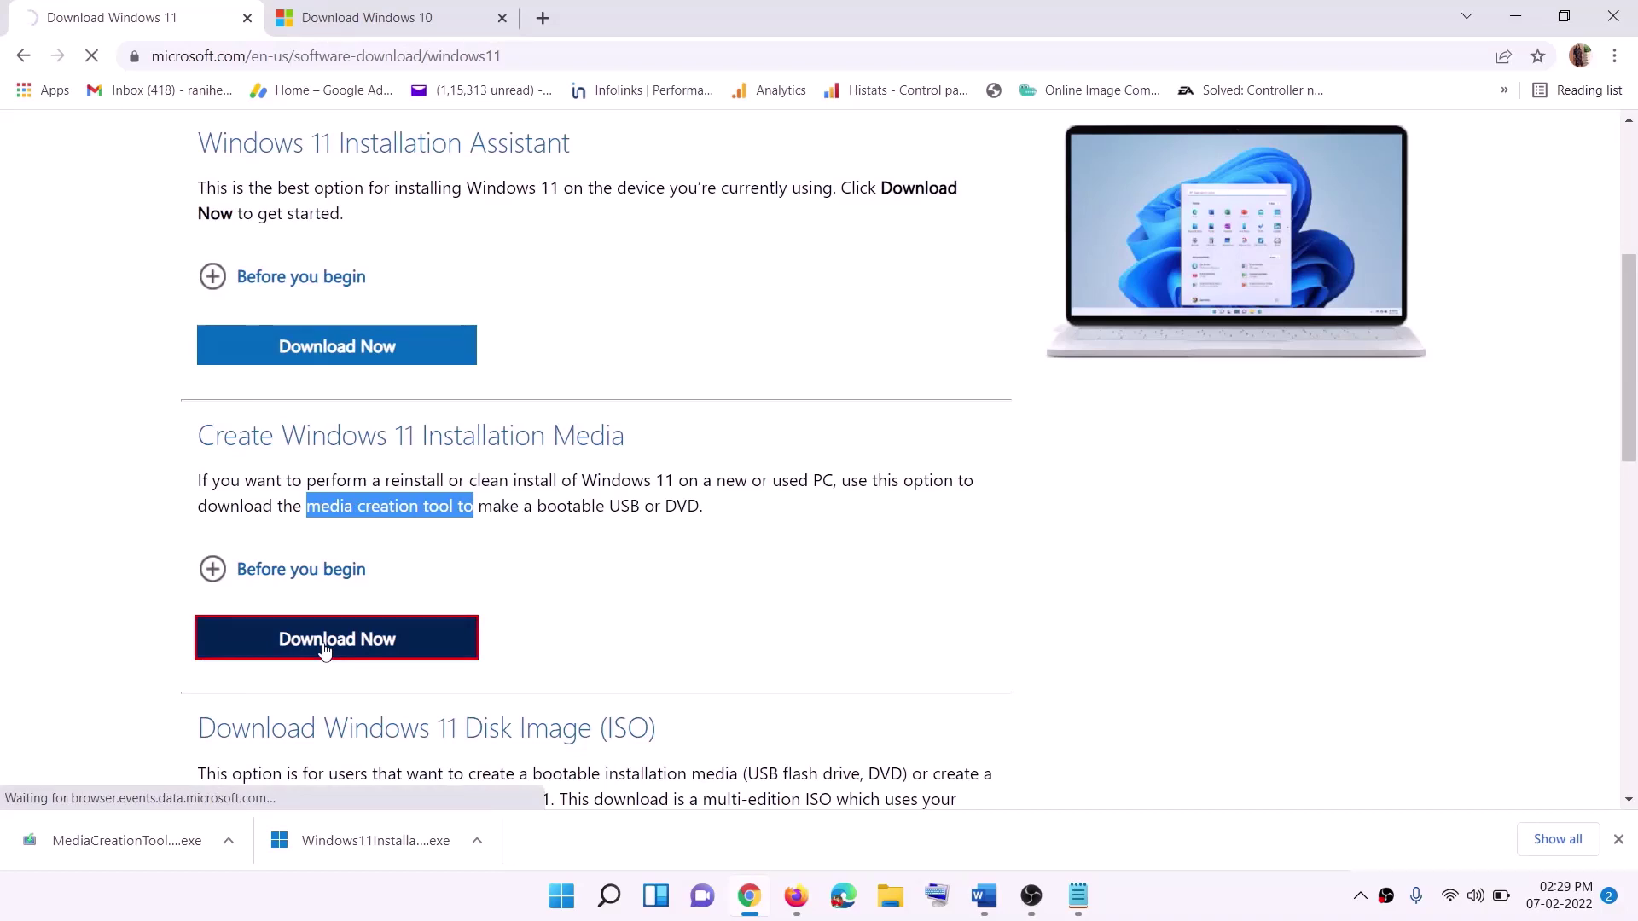
{"action": "left_click", "coordinate": [111, 841]}
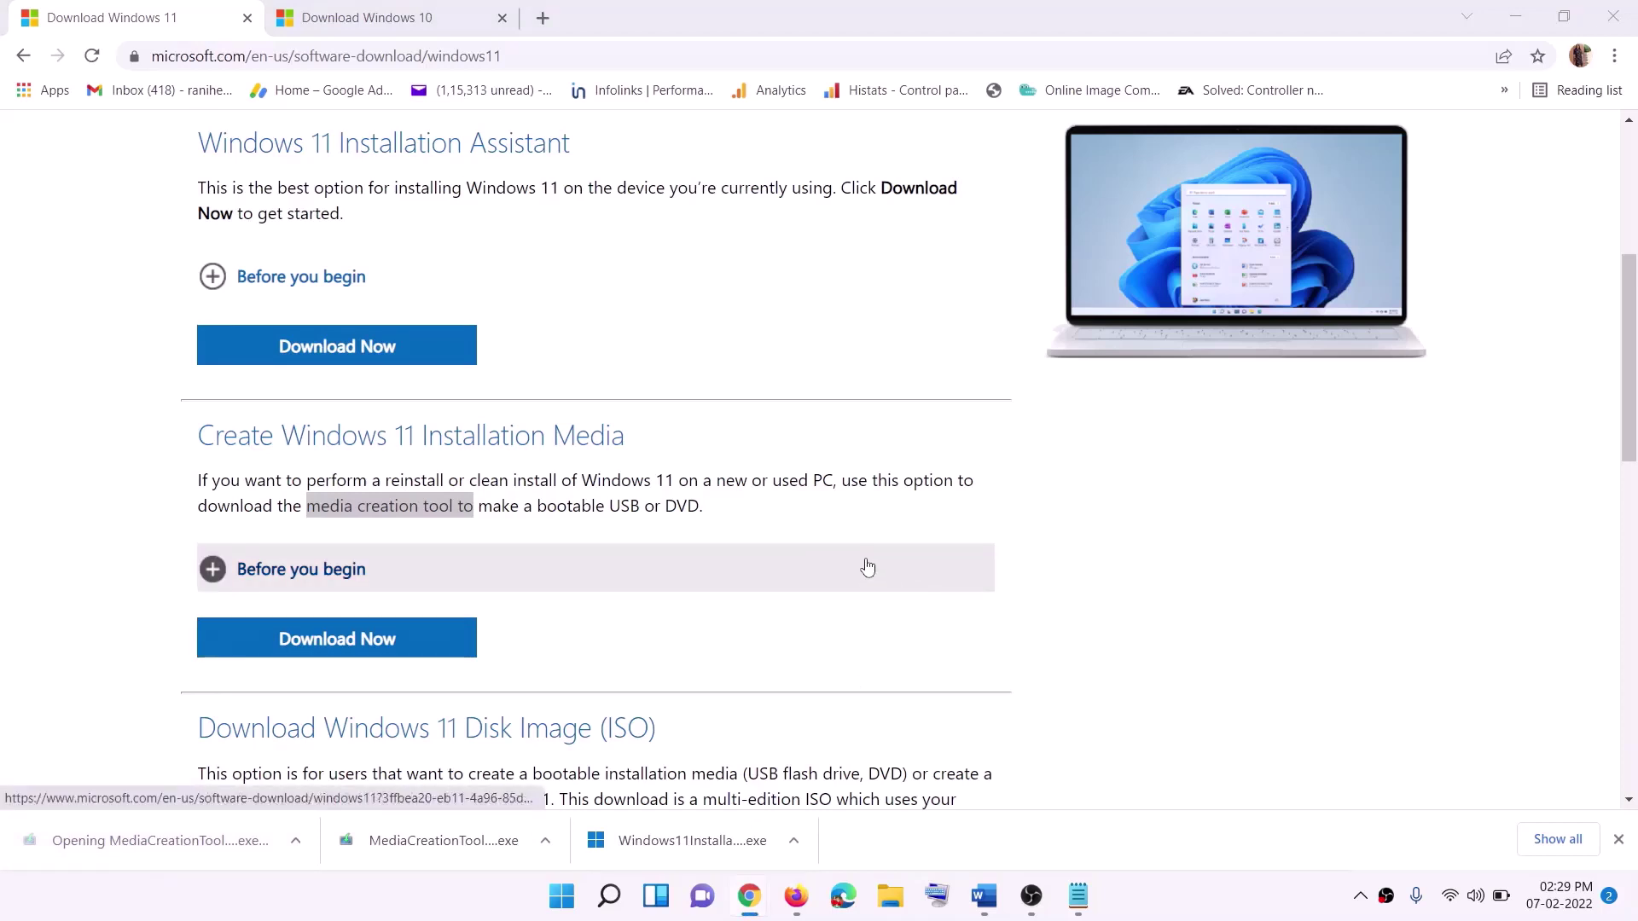
{"action": "left_click", "coordinate": [711, 622]}
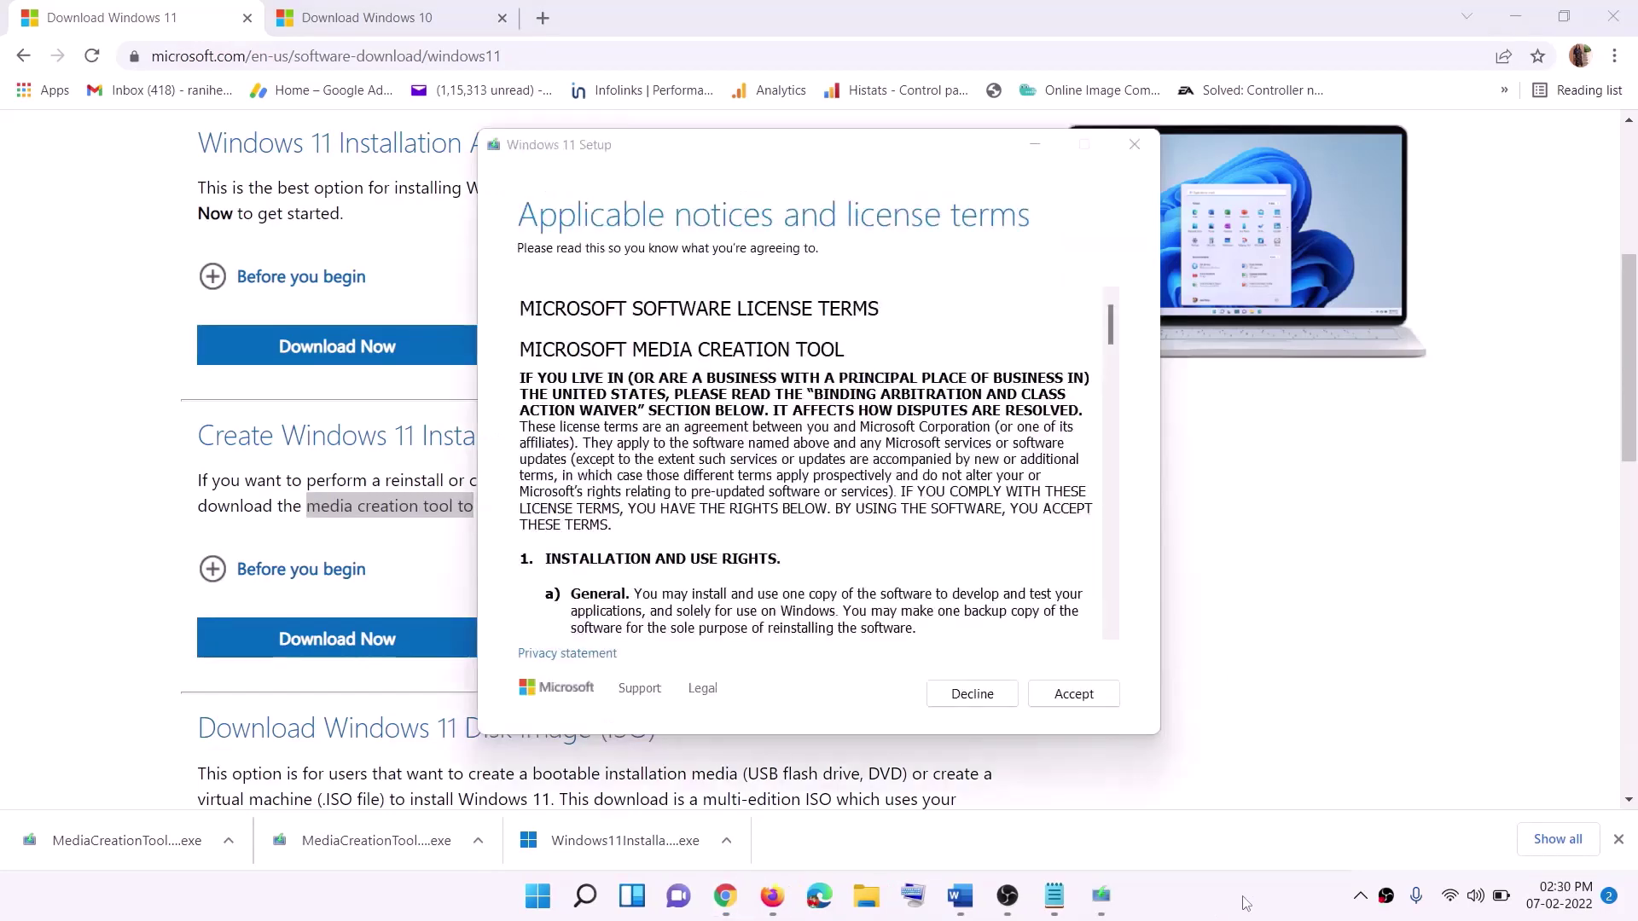
Step: Accept the licence terms, keep the recommended language and edition, and save the Windows ISO file to the Desktop
{"action": "left_click", "coordinate": [1060, 691]}
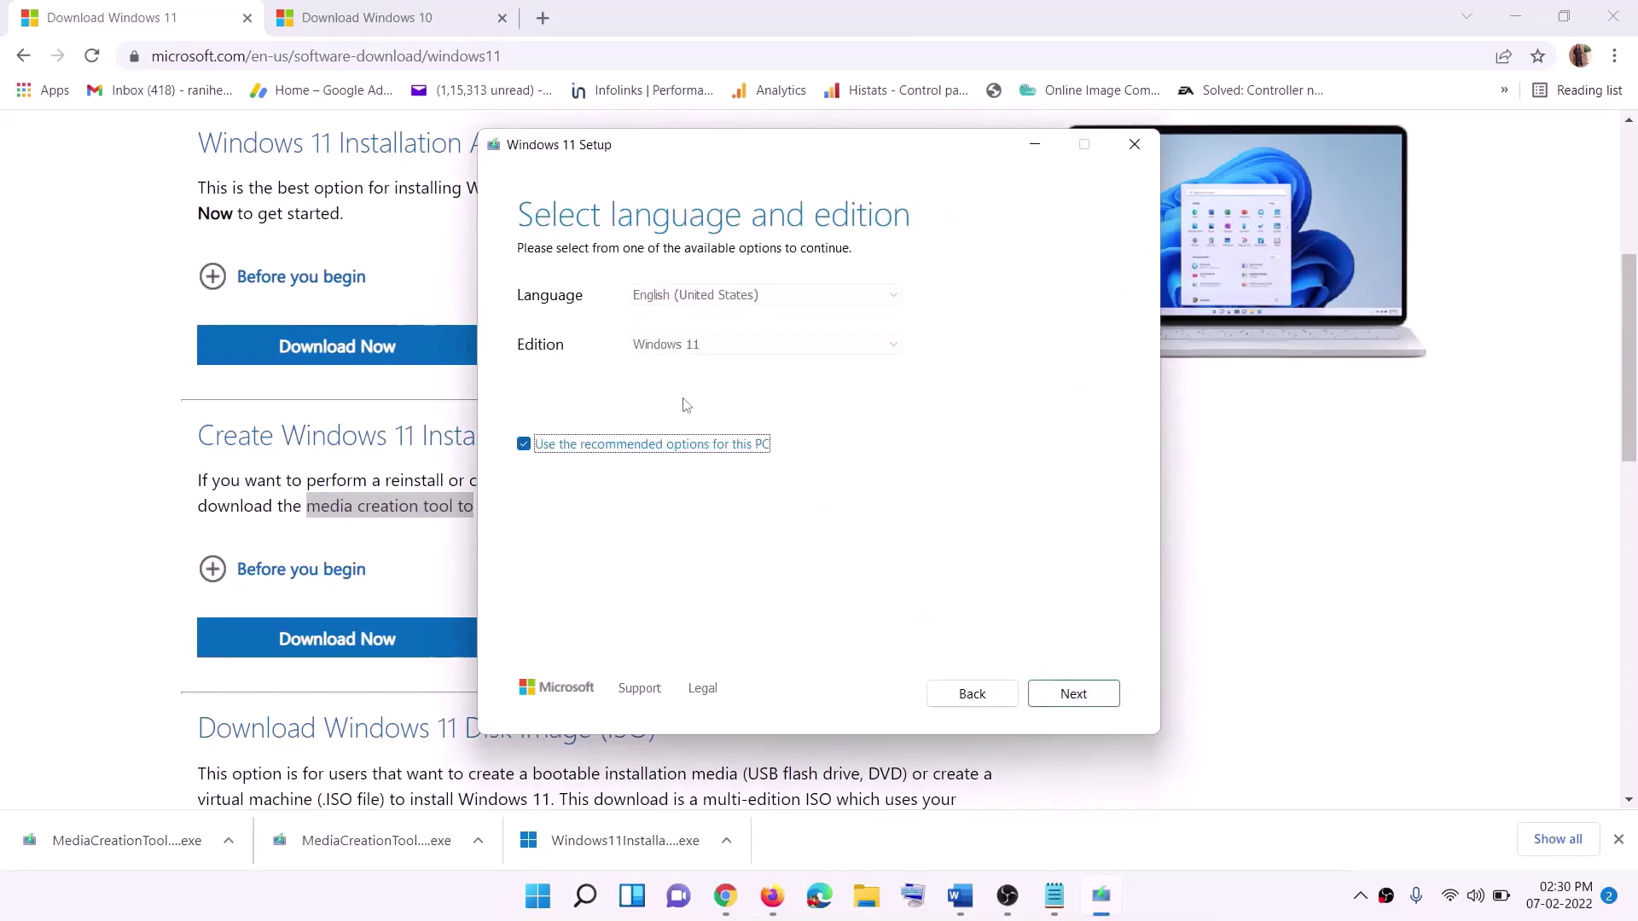
{"action": "left_click", "coordinate": [1062, 693]}
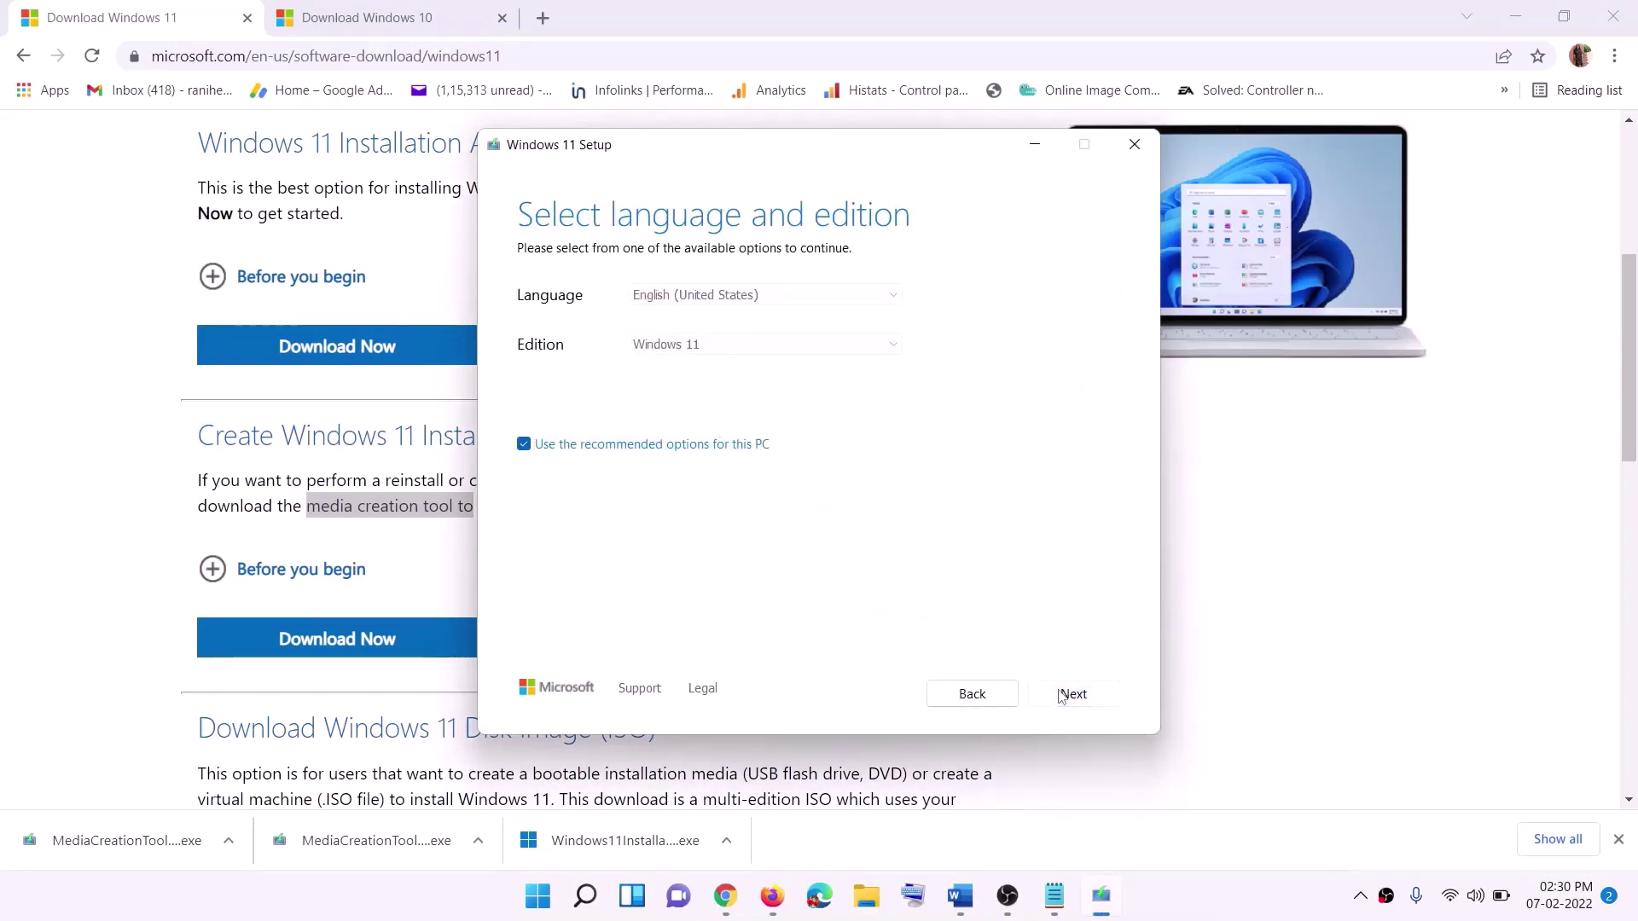
{"action": "left_click", "coordinate": [535, 368]}
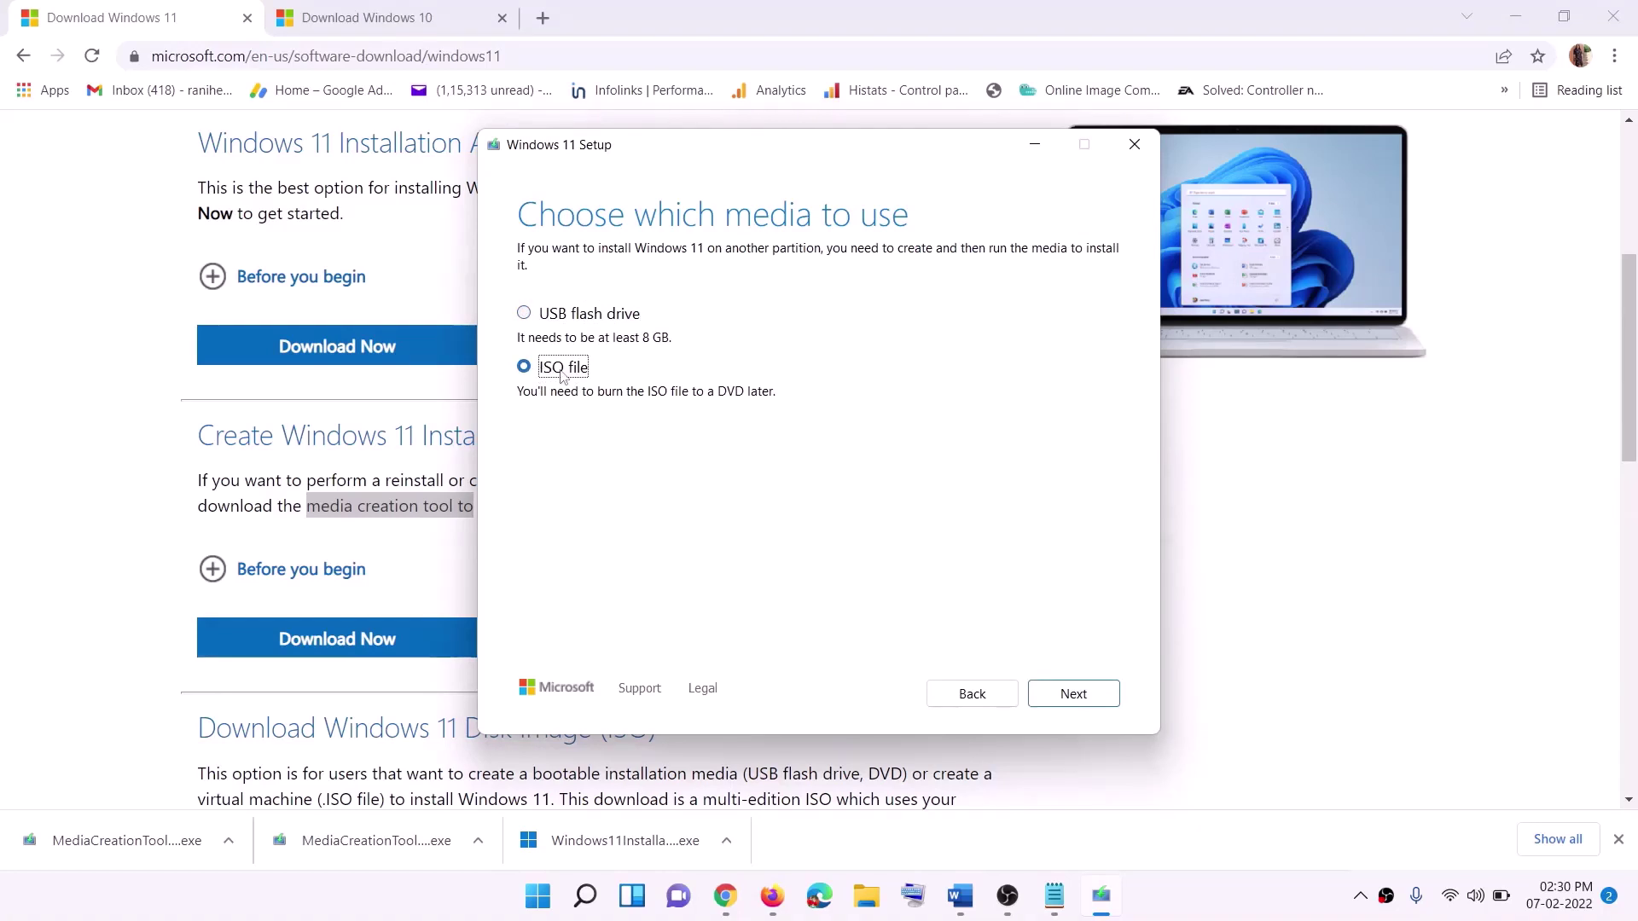
{"action": "key", "text": "Return"}
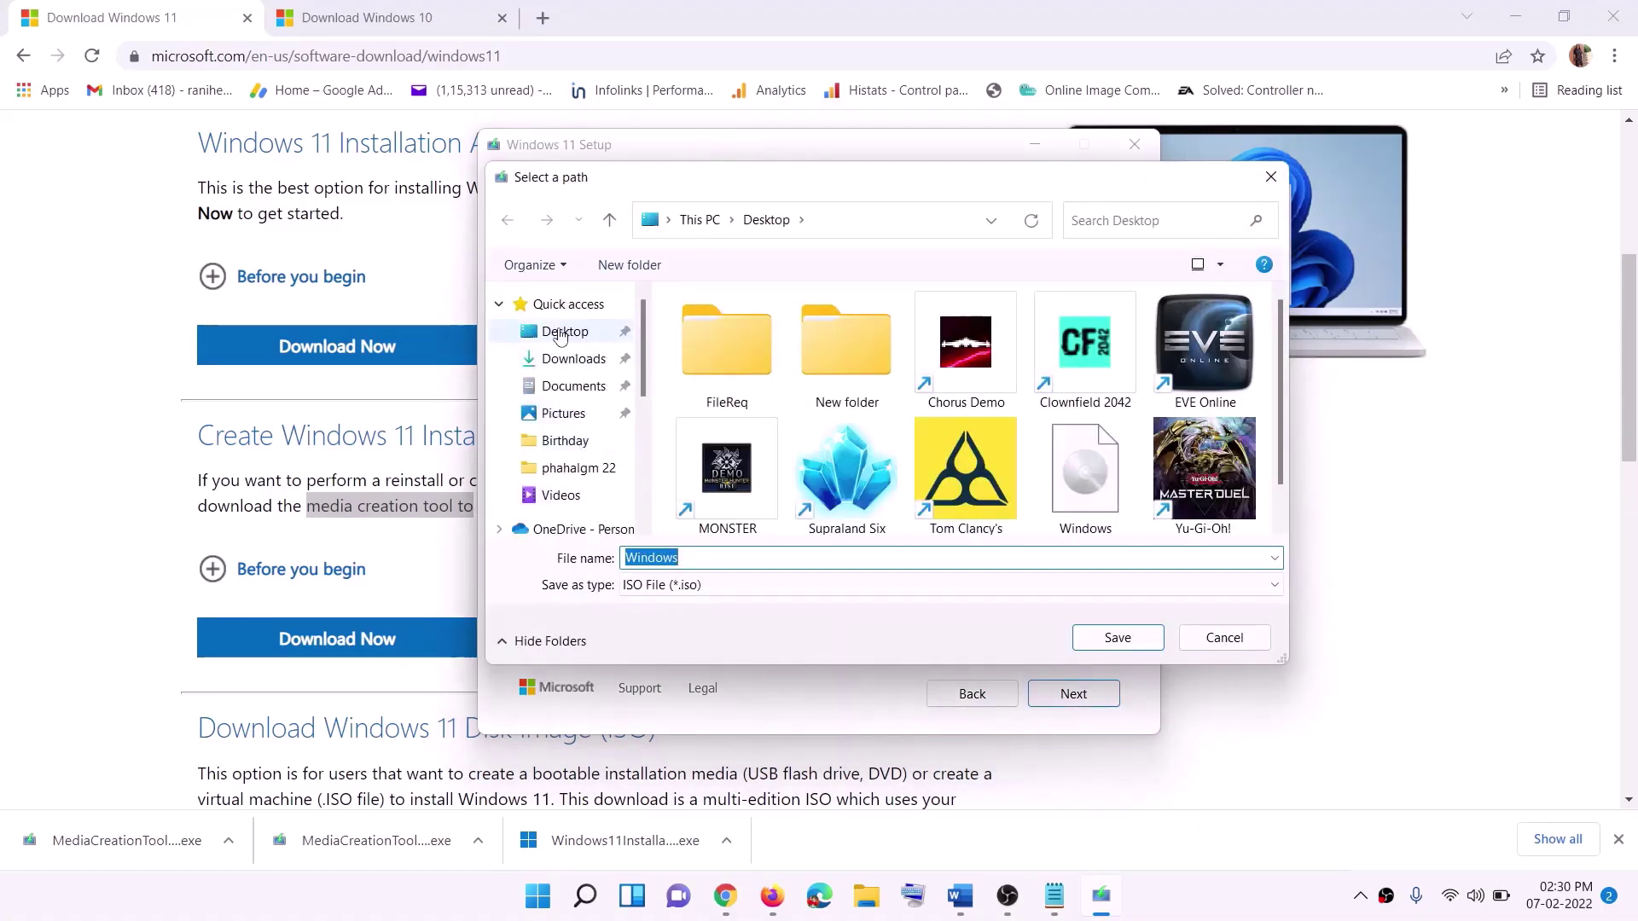
{"action": "left_click", "coordinate": [561, 334]}
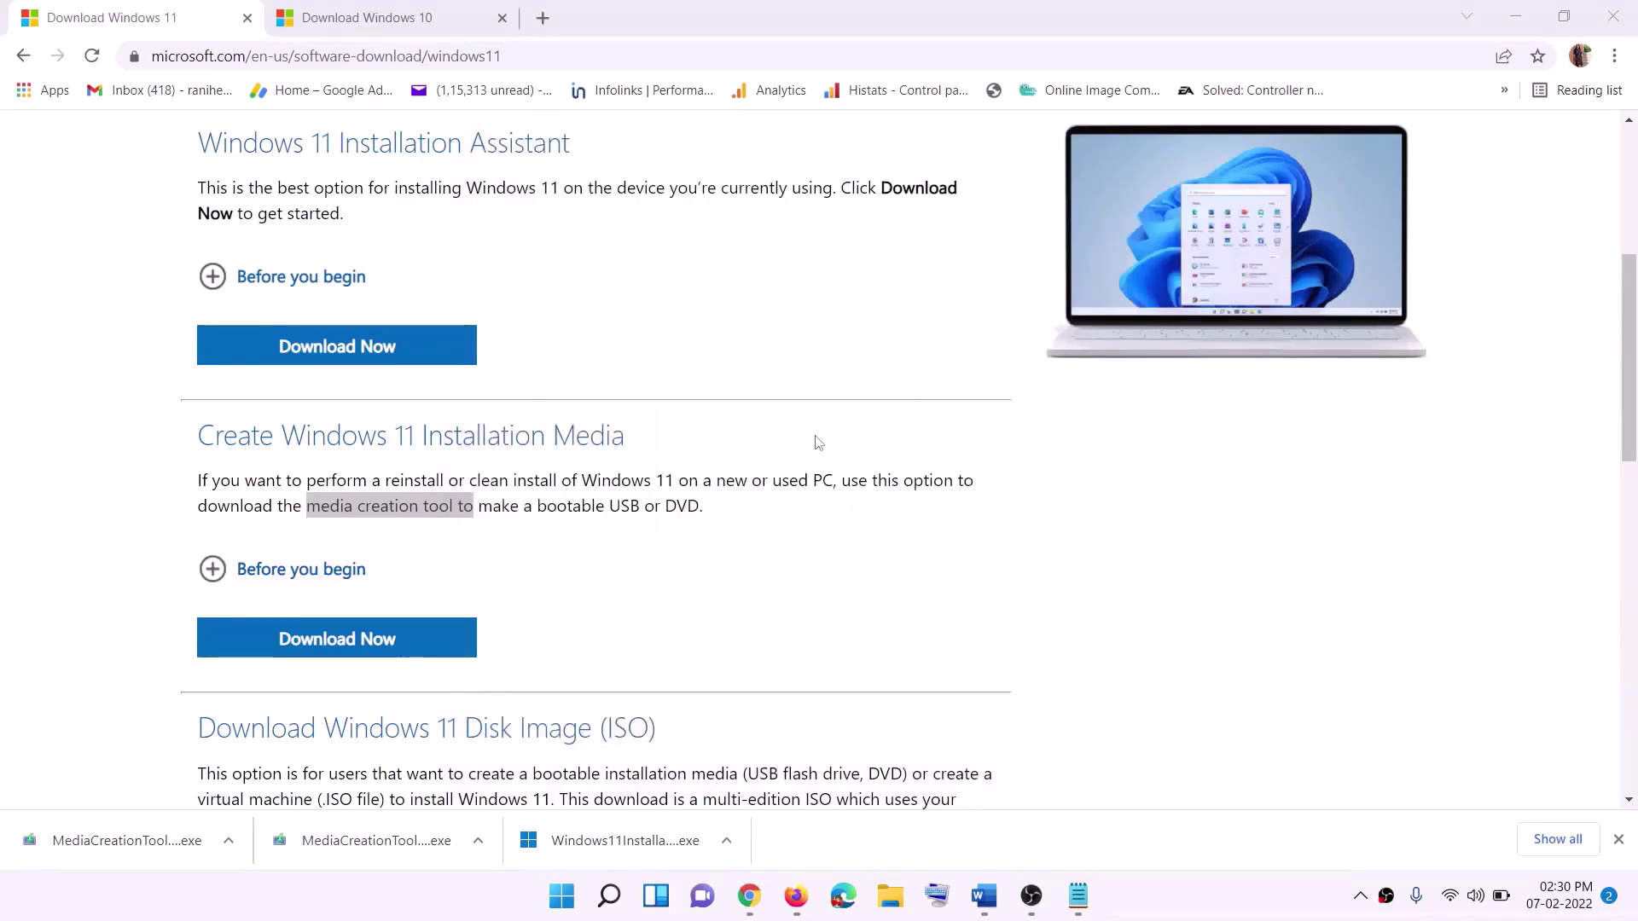
Step: Mount the Windows ISO from the desktop as ESD-ISO and run its setup program, approving the UAC prompt
{"action": "key", "text": "super+d"}
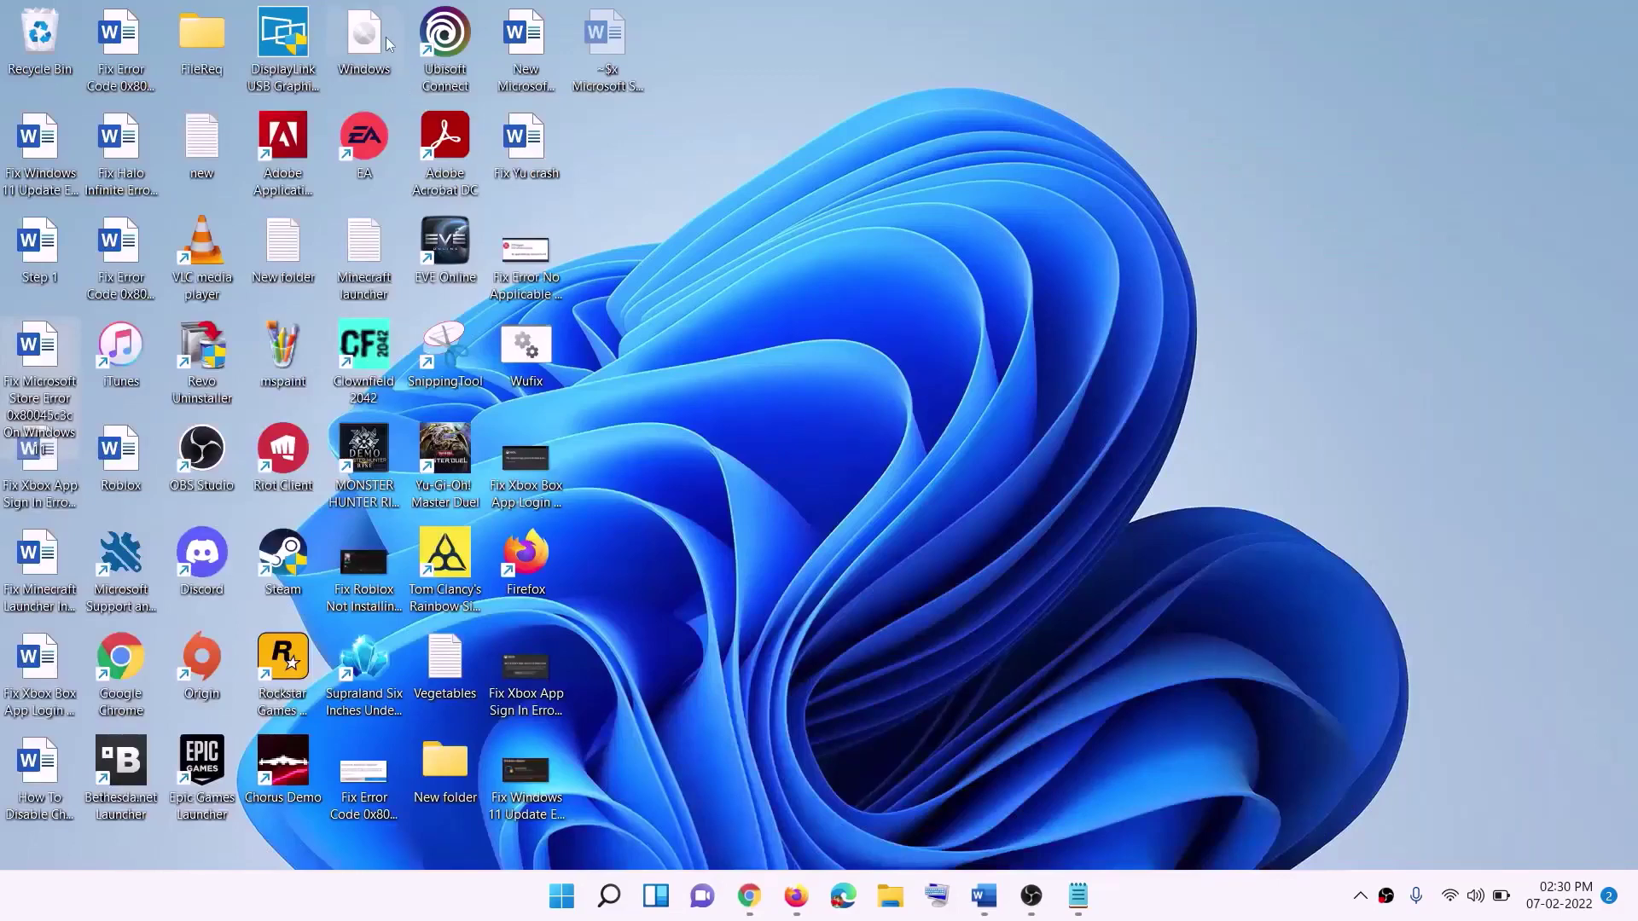
{"action": "left_click_drag", "start_coordinate": [388, 44], "coordinate": [529, 460]}
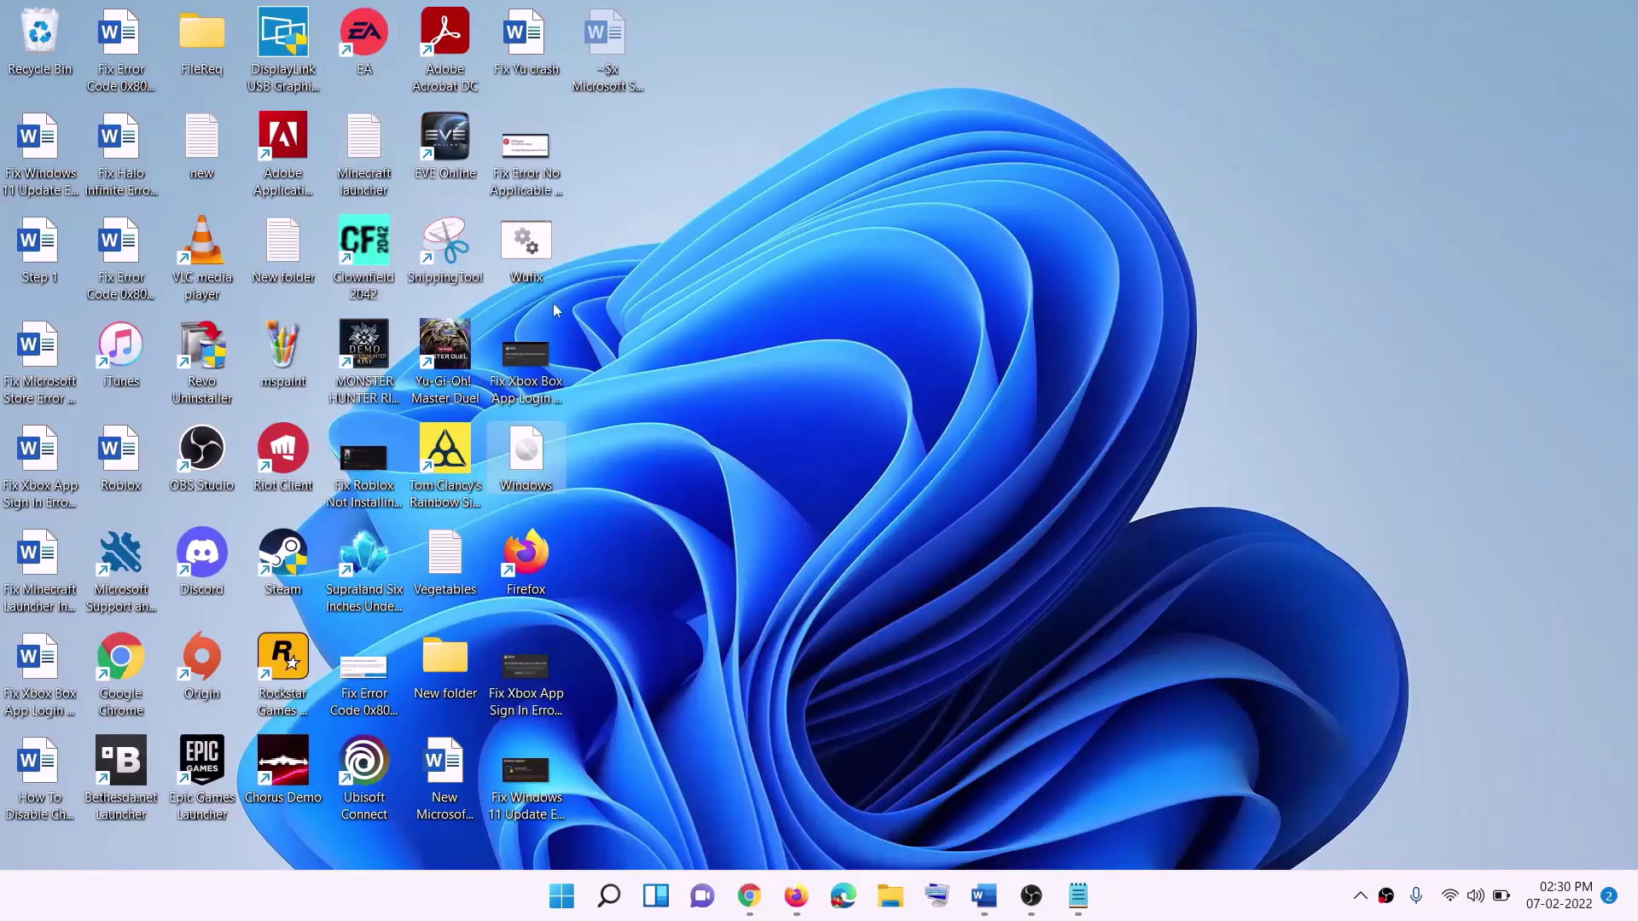
{"action": "double_click", "coordinate": [529, 468]}
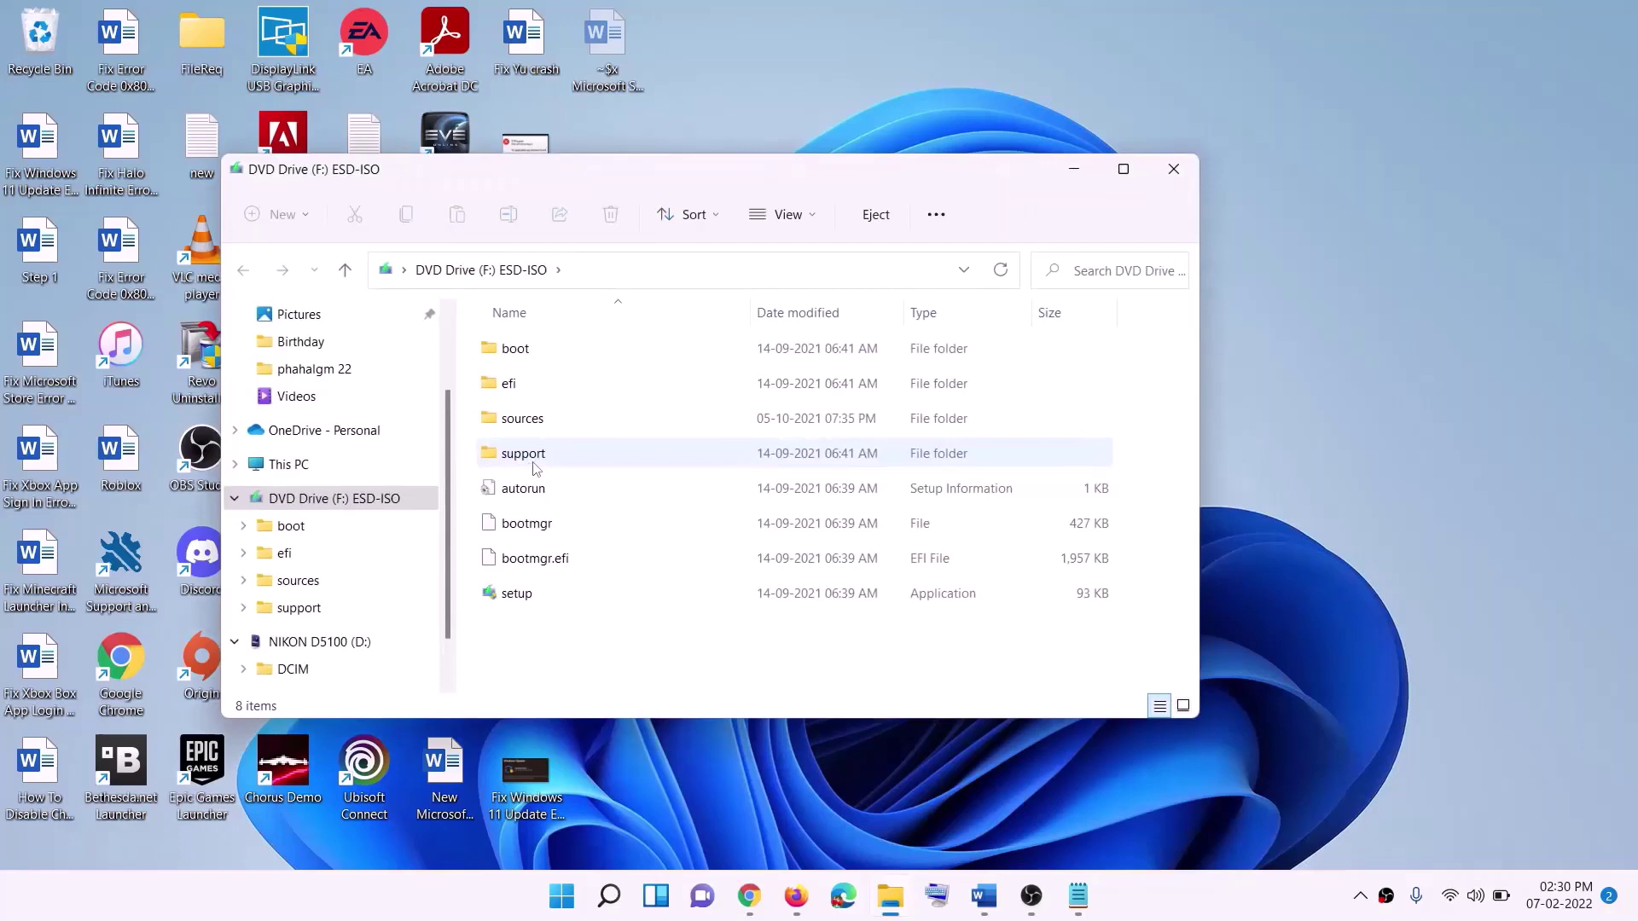
{"action": "left_click", "coordinate": [518, 598]}
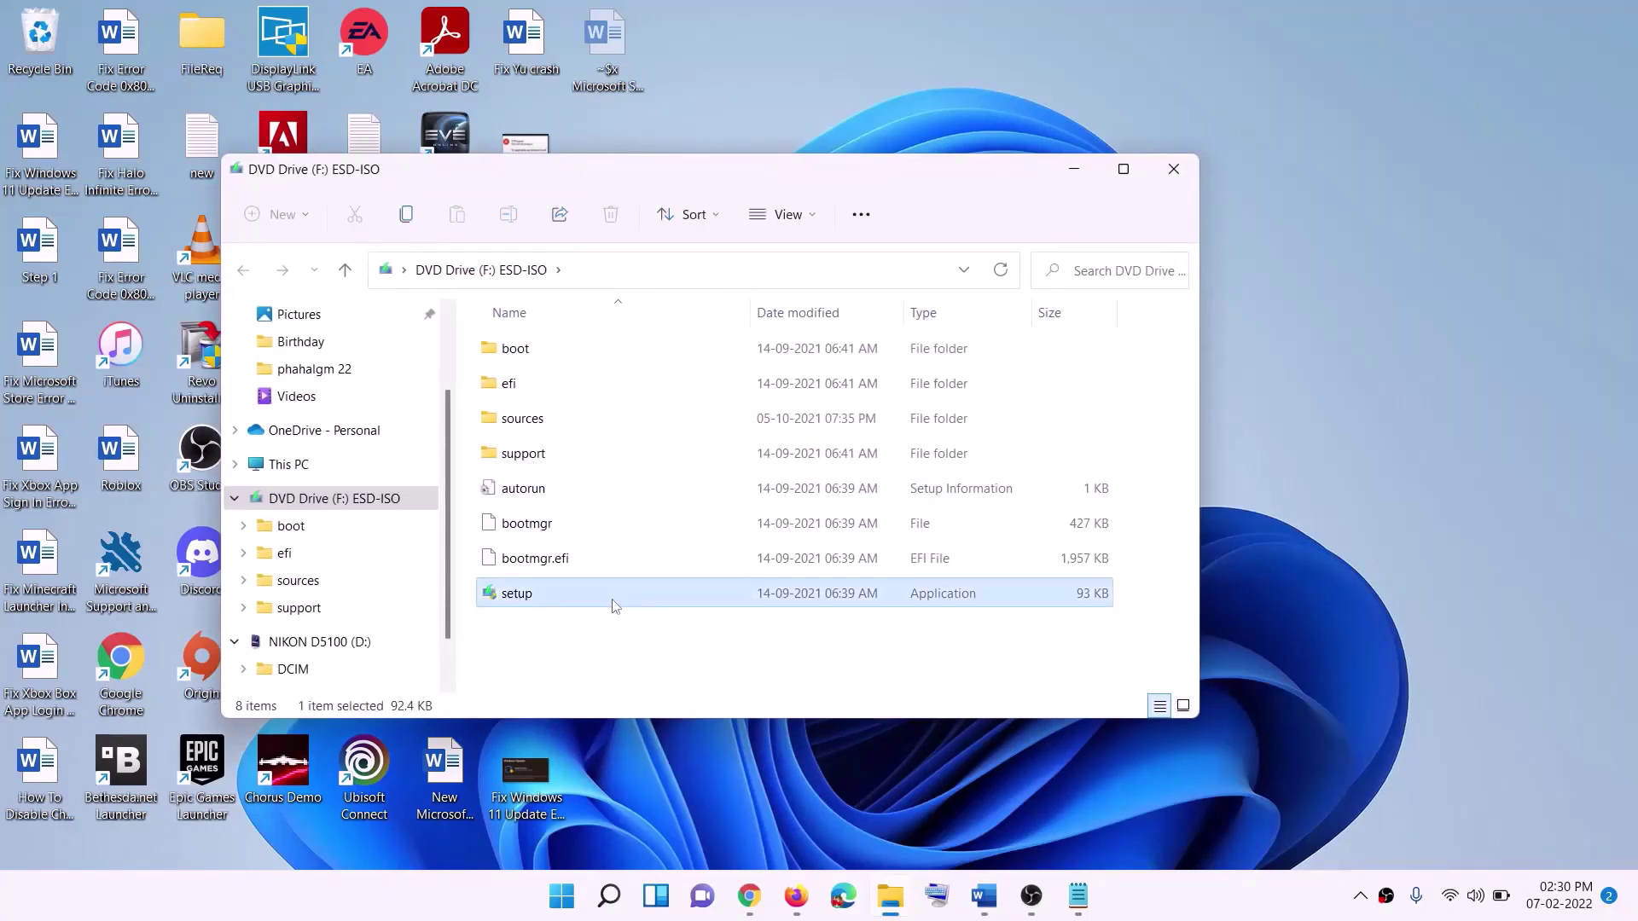
{"action": "double_click", "coordinate": [559, 592]}
{"action": "left_click", "coordinate": [657, 671]}
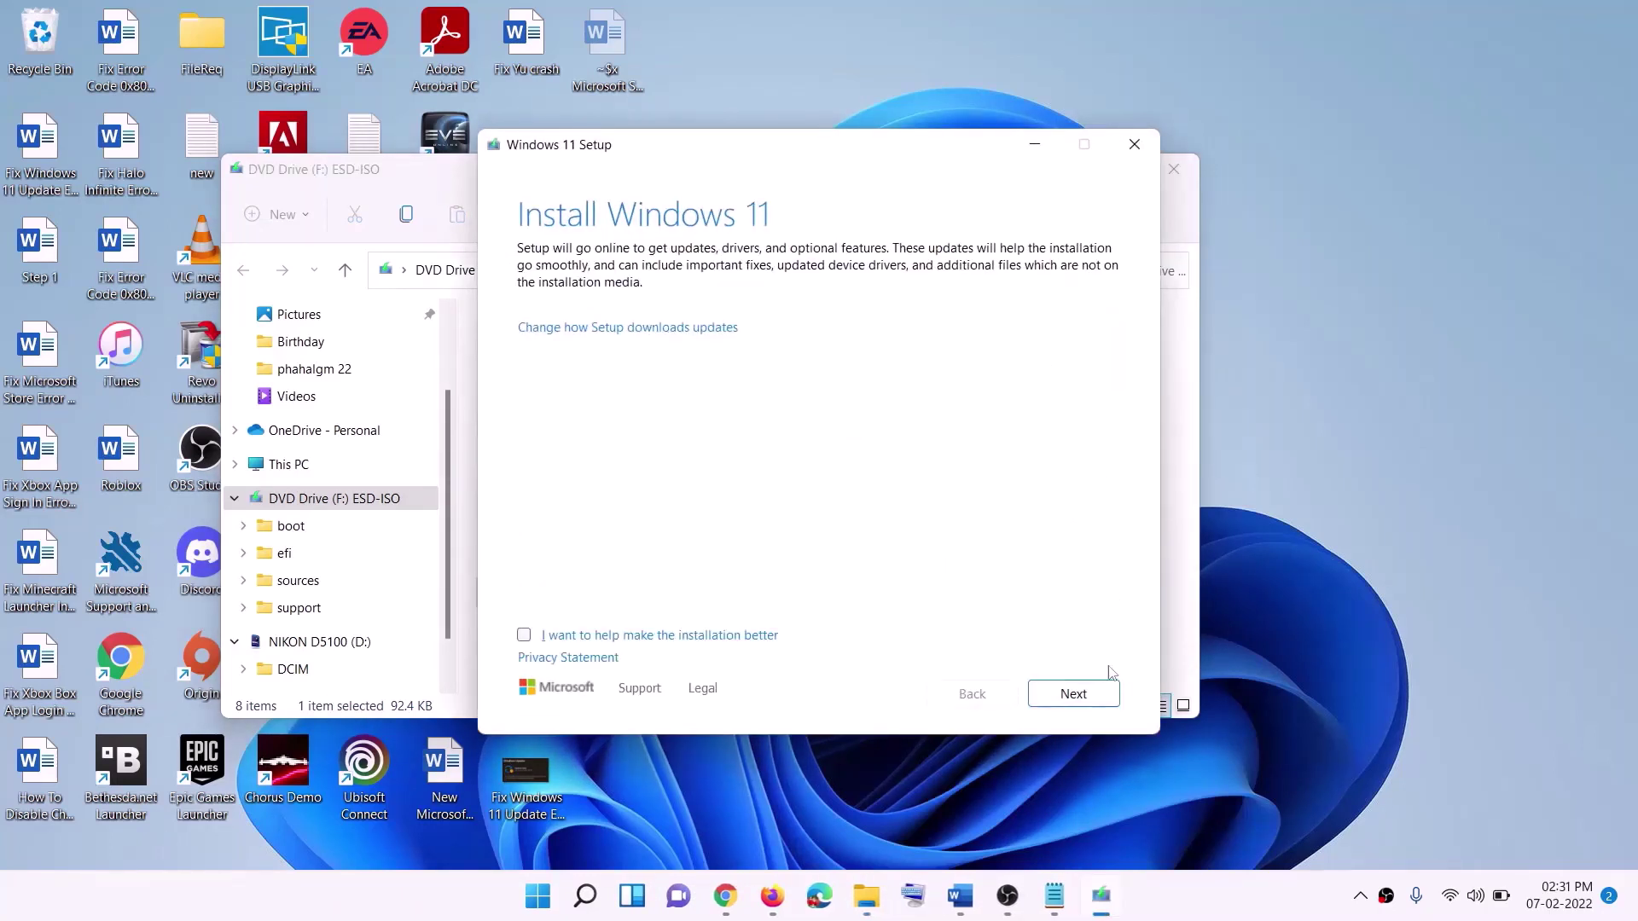
Step: Continue past the Install Windows 11 page so setup starts checking for updates
{"action": "left_click", "coordinate": [1080, 695]}
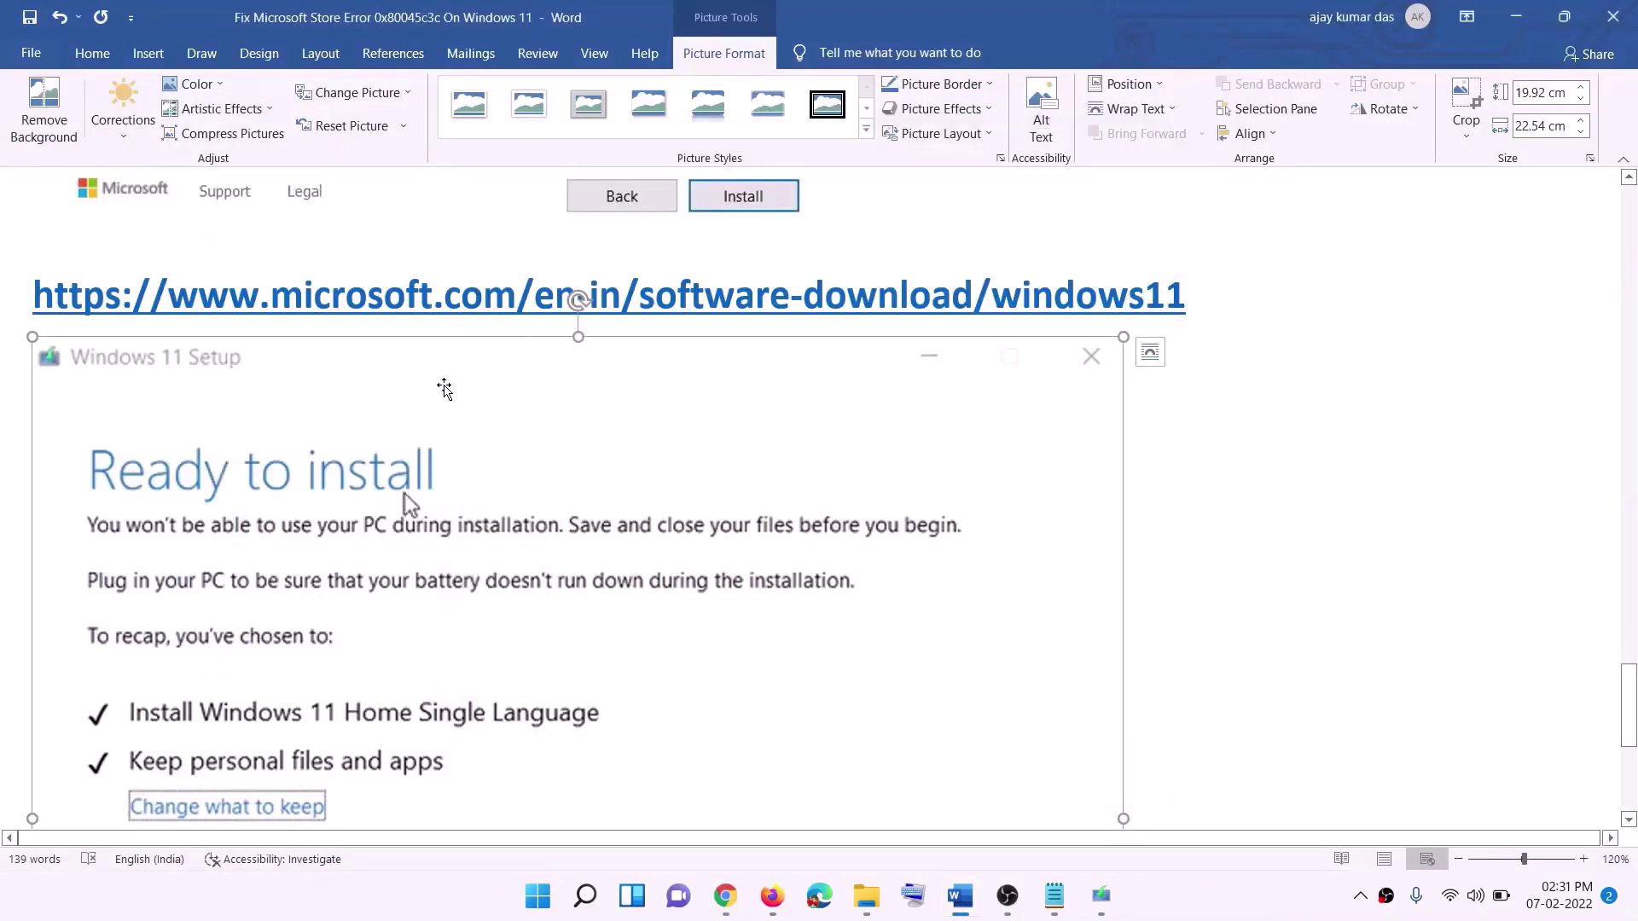
{"action": "scroll", "coordinate": [376, 401], "scroll_direction": "down", "scroll_amount": 3}
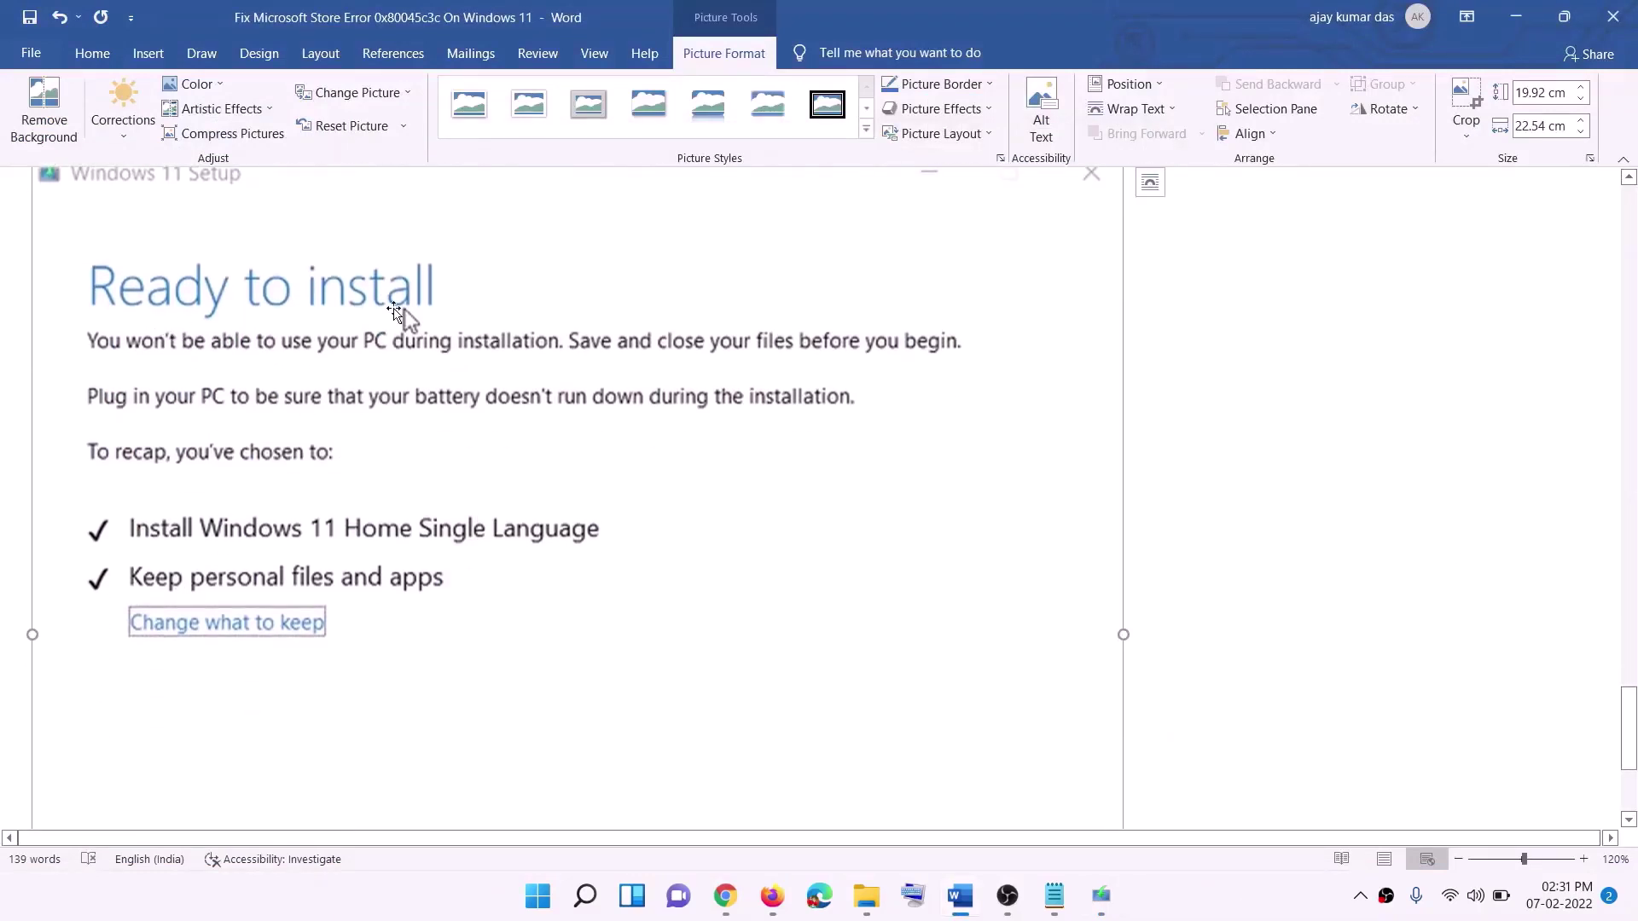
{"action": "scroll", "coordinate": [394, 309], "scroll_direction": "down", "scroll_amount": 1}
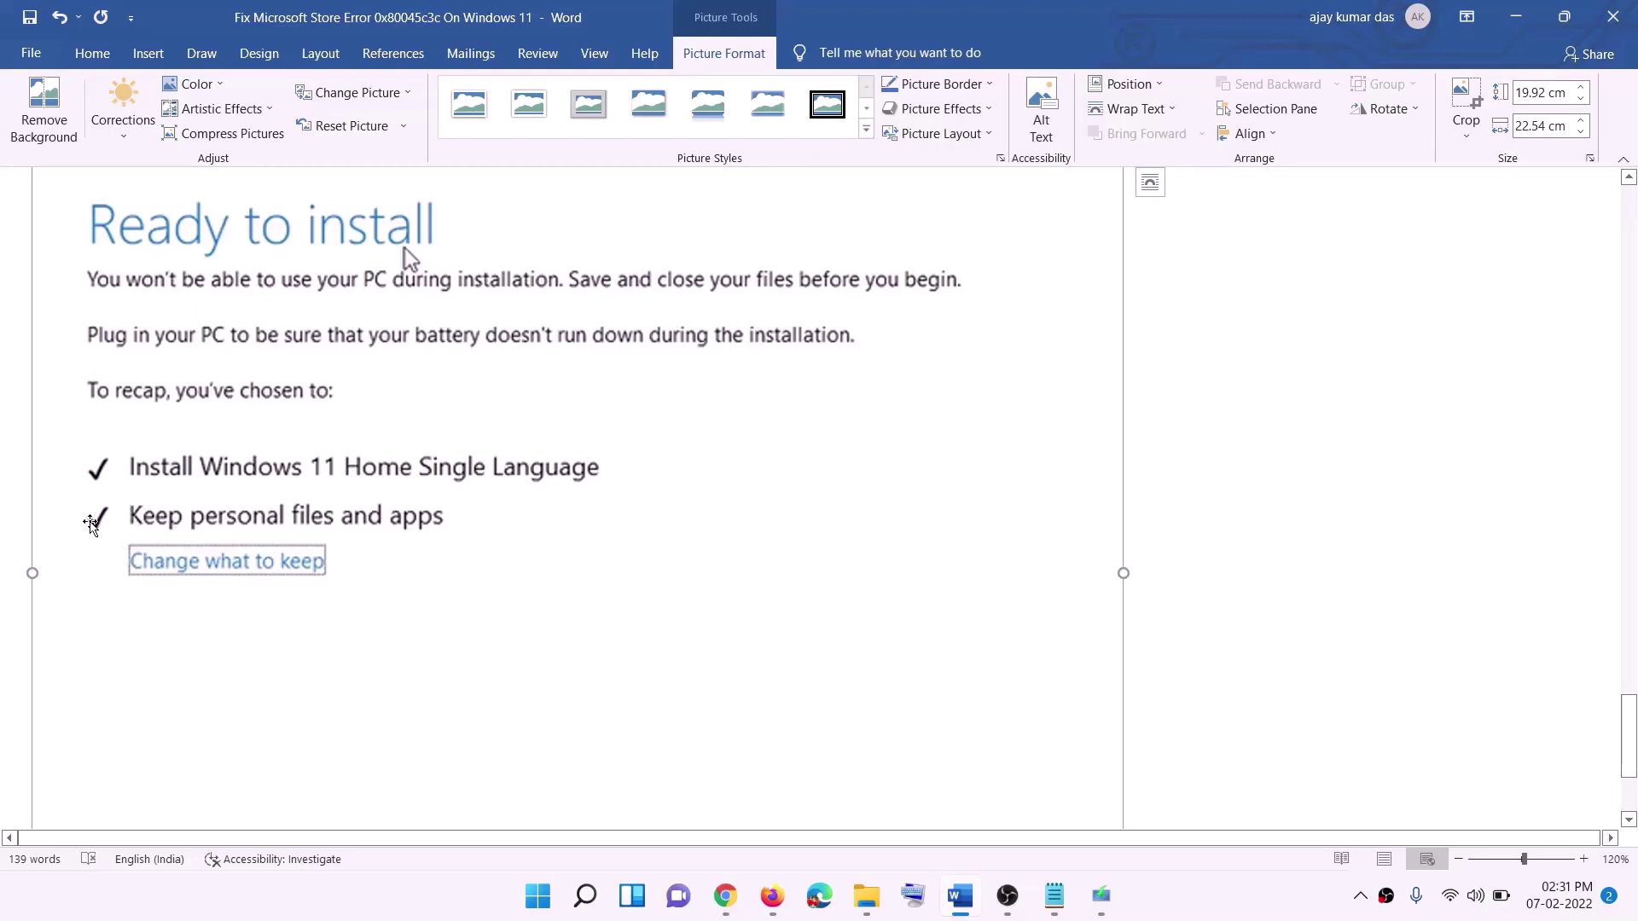
{"action": "scroll", "coordinate": [512, 534], "scroll_direction": "down", "scroll_amount": 1}
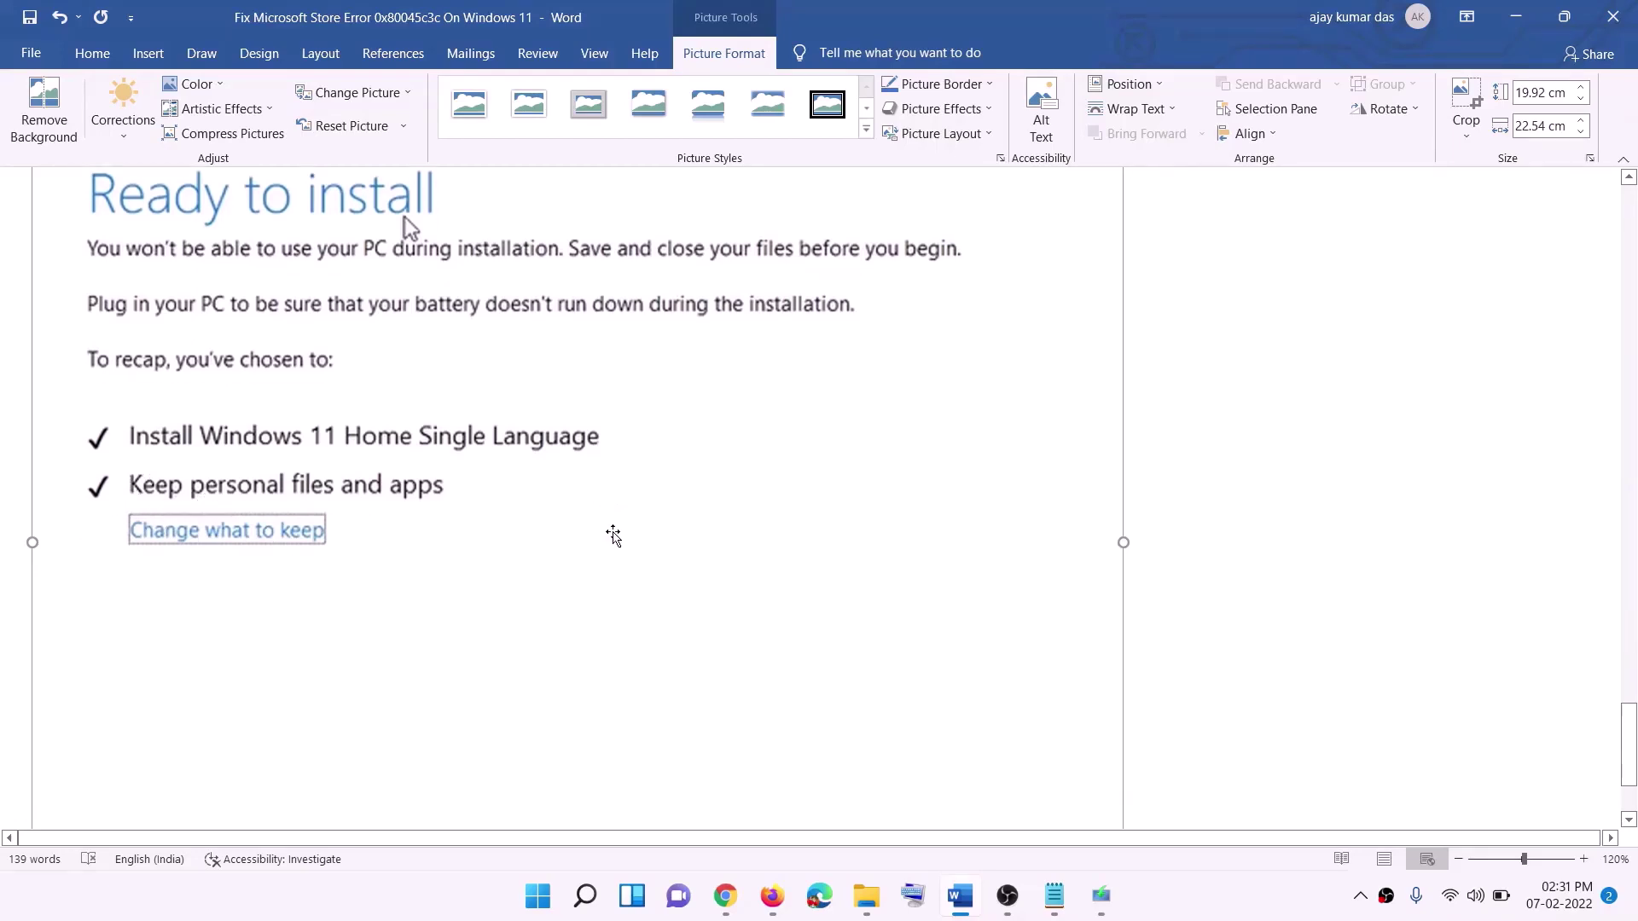
{"action": "scroll", "coordinate": [613, 534], "scroll_direction": "down", "scroll_amount": 3}
{"action": "scroll", "coordinate": [902, 611], "scroll_direction": "up", "scroll_amount": 6}
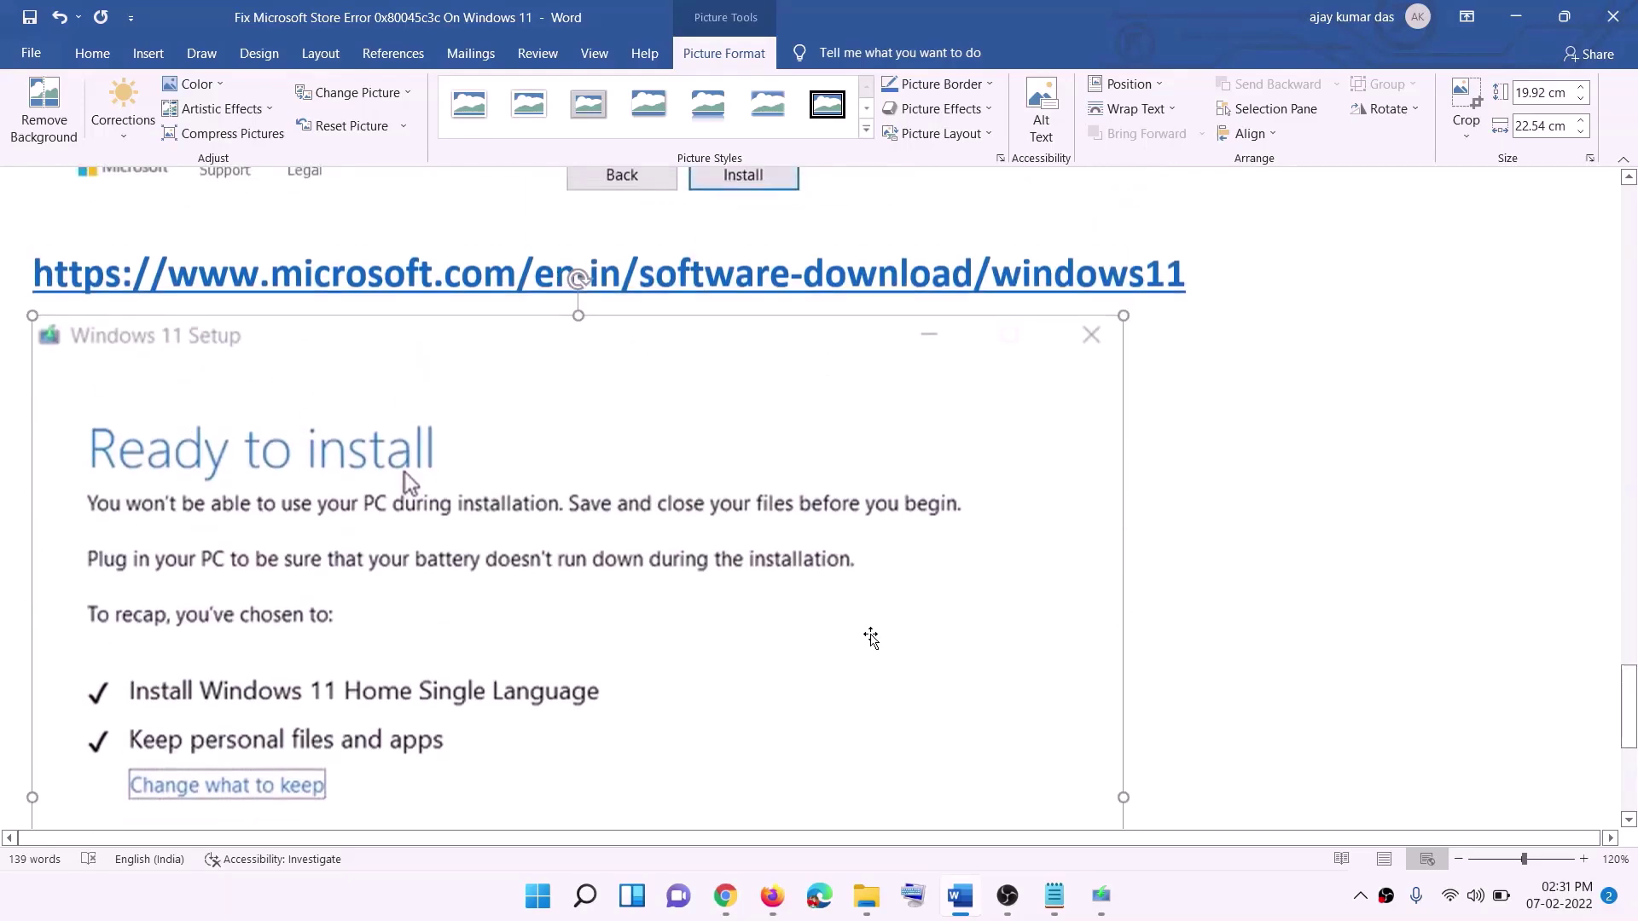
{"action": "scroll", "coordinate": [870, 638], "scroll_direction": "up", "scroll_amount": 1}
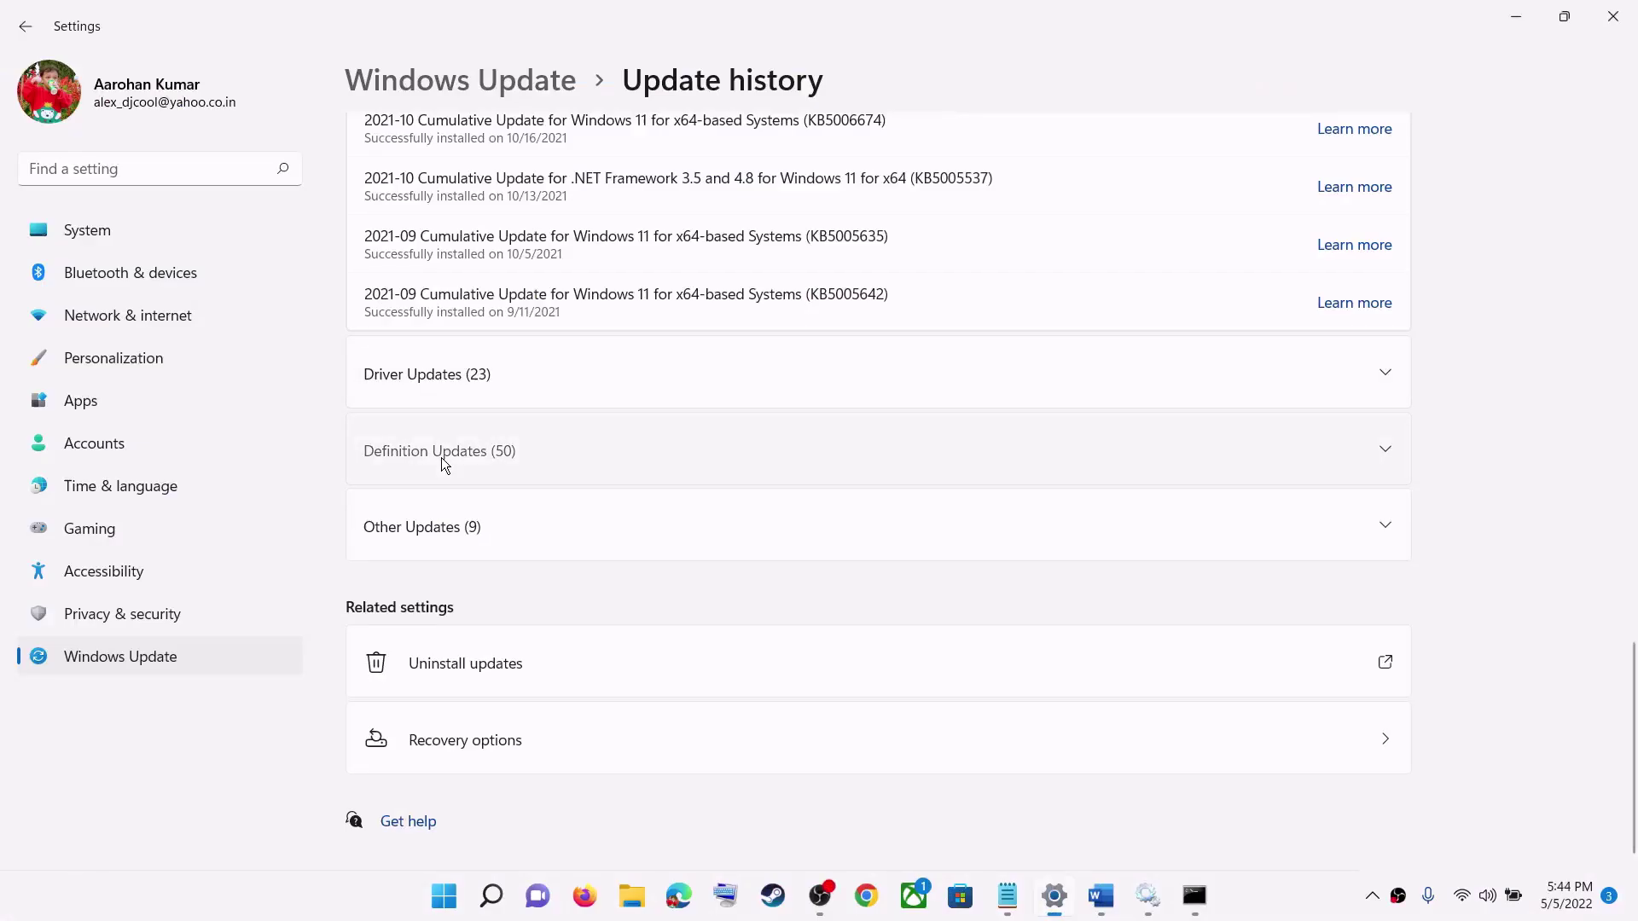
Step: Expand Definition Updates (50) and highlight the top KB2267602 Security Intelligence Update, installed 5/5/2022
{"action": "left_click", "coordinate": [530, 454]}
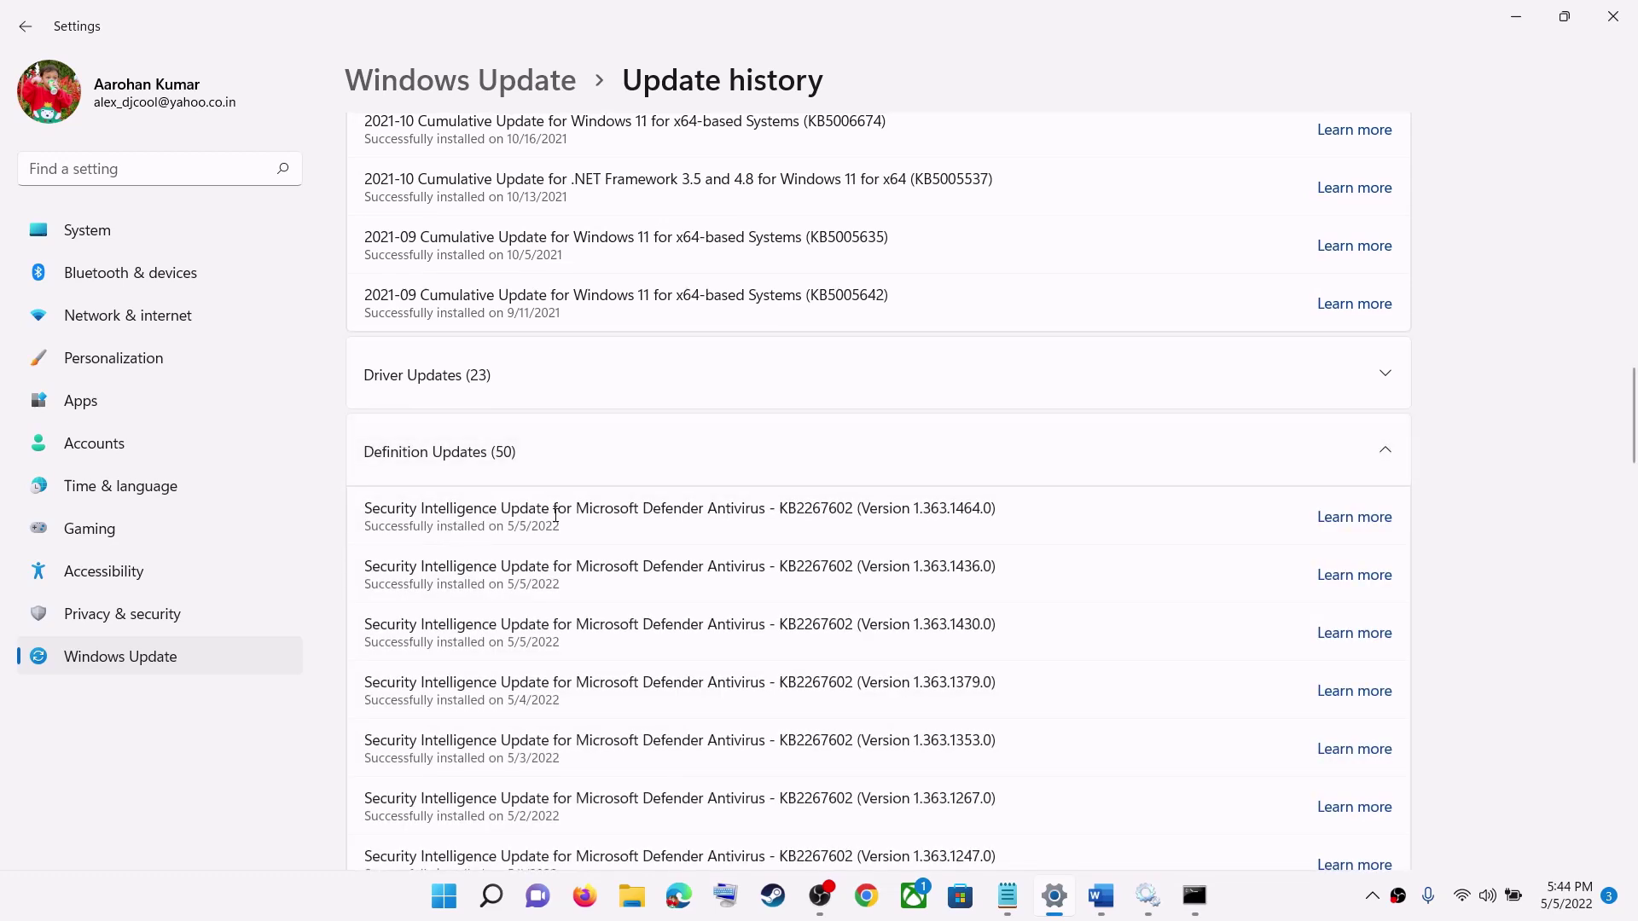
{"action": "left_click_drag", "start_coordinate": [481, 510], "coordinate": [969, 531]}
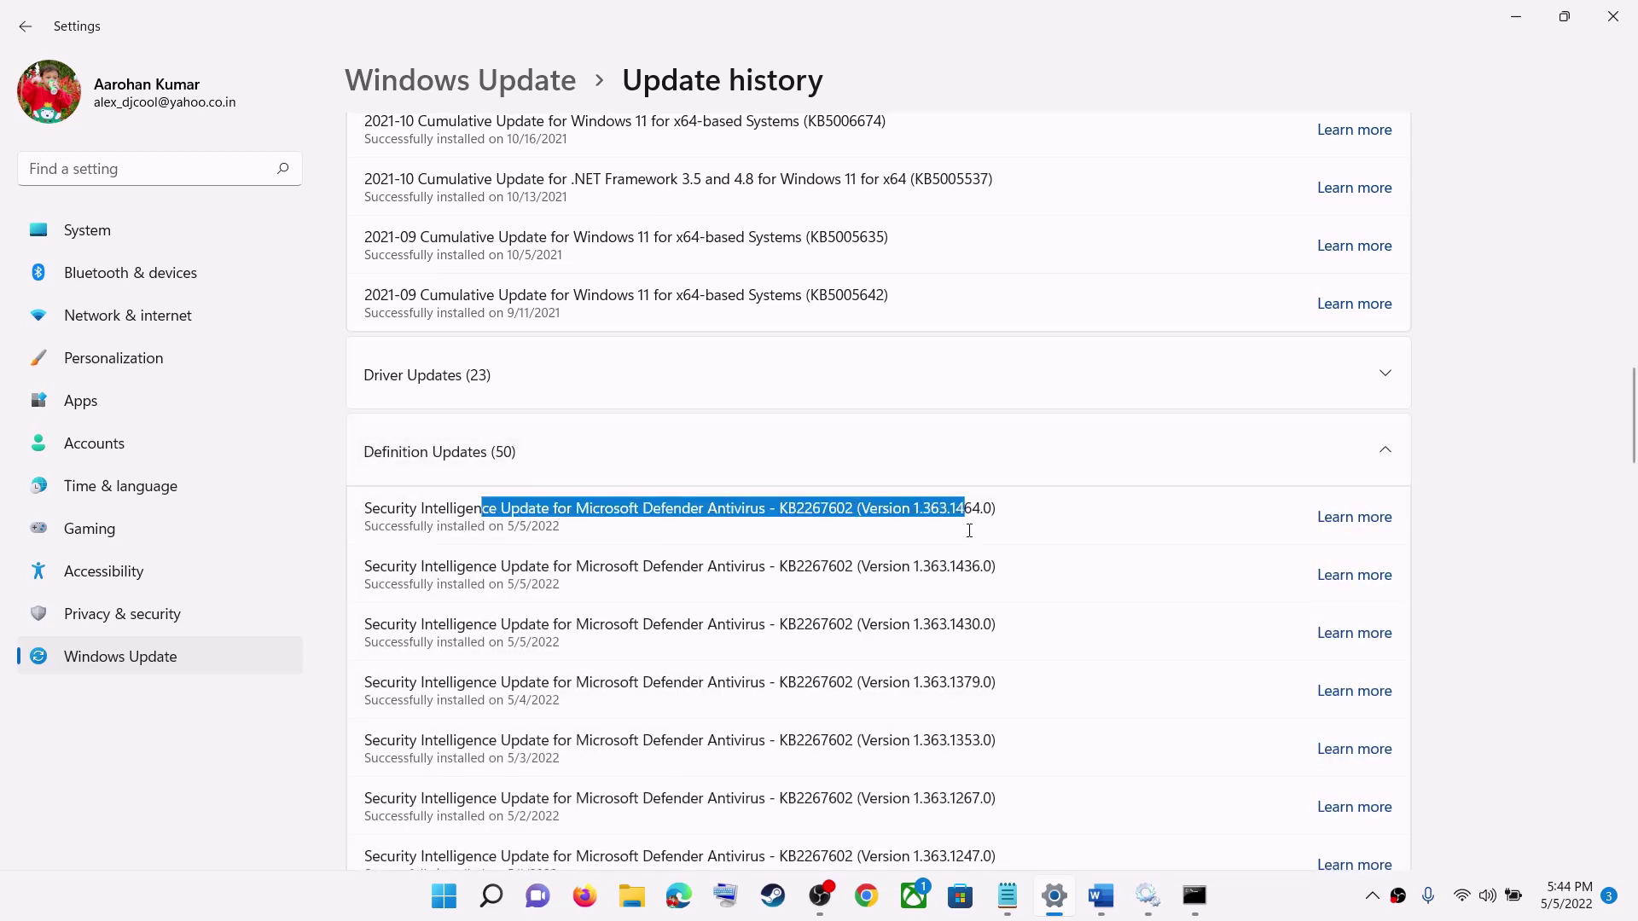
{"action": "left_click", "coordinate": [1276, 894]}
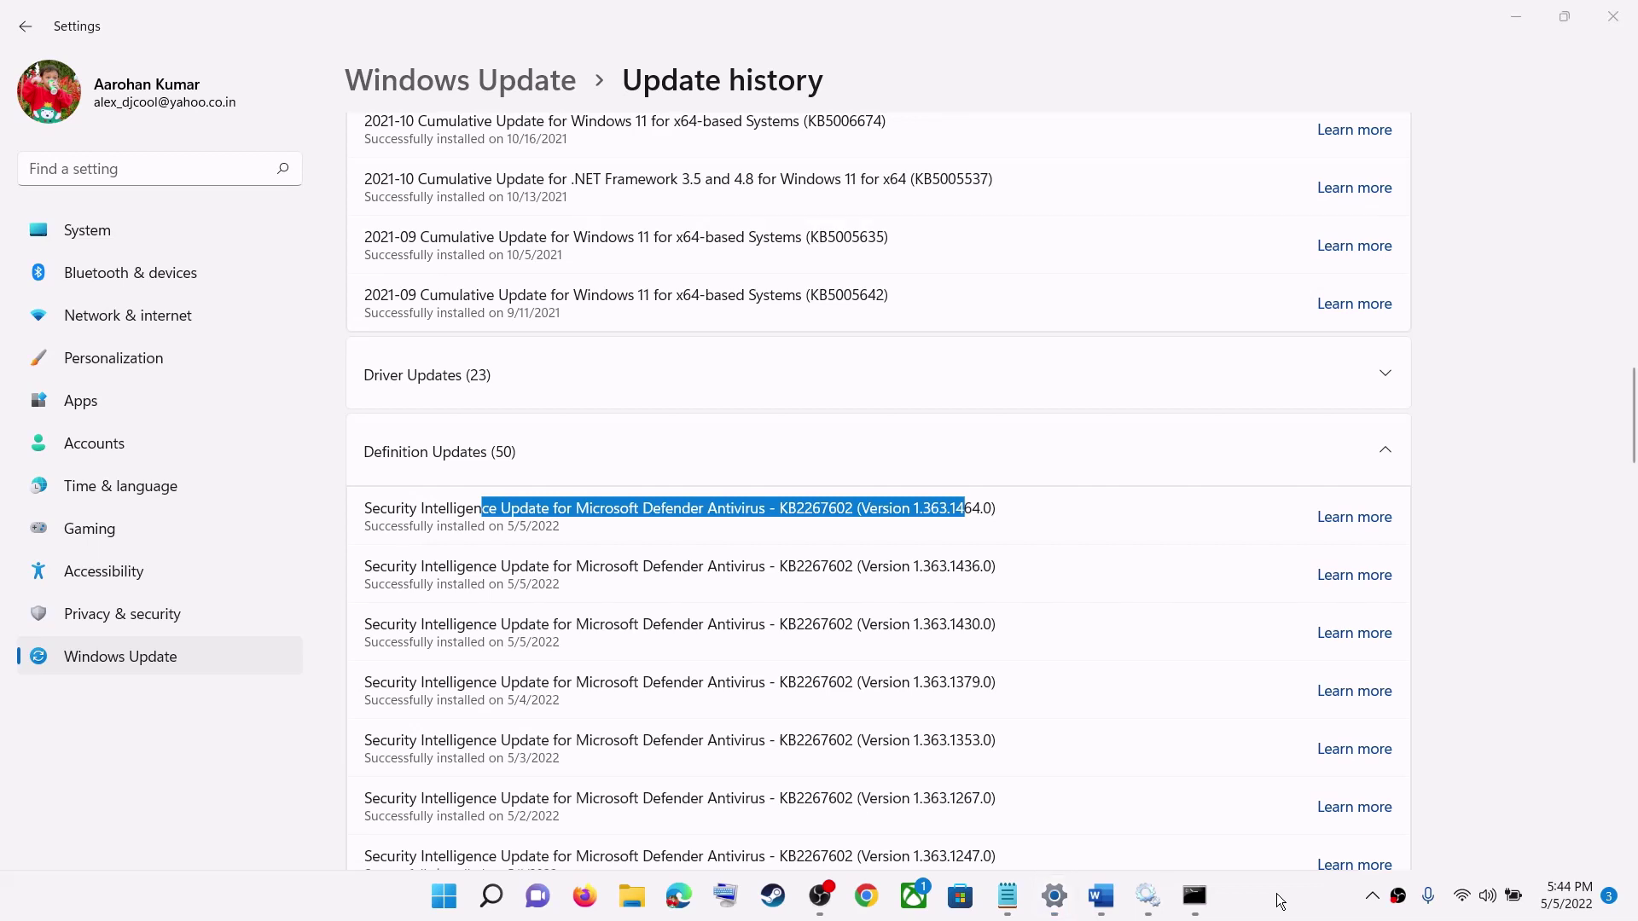